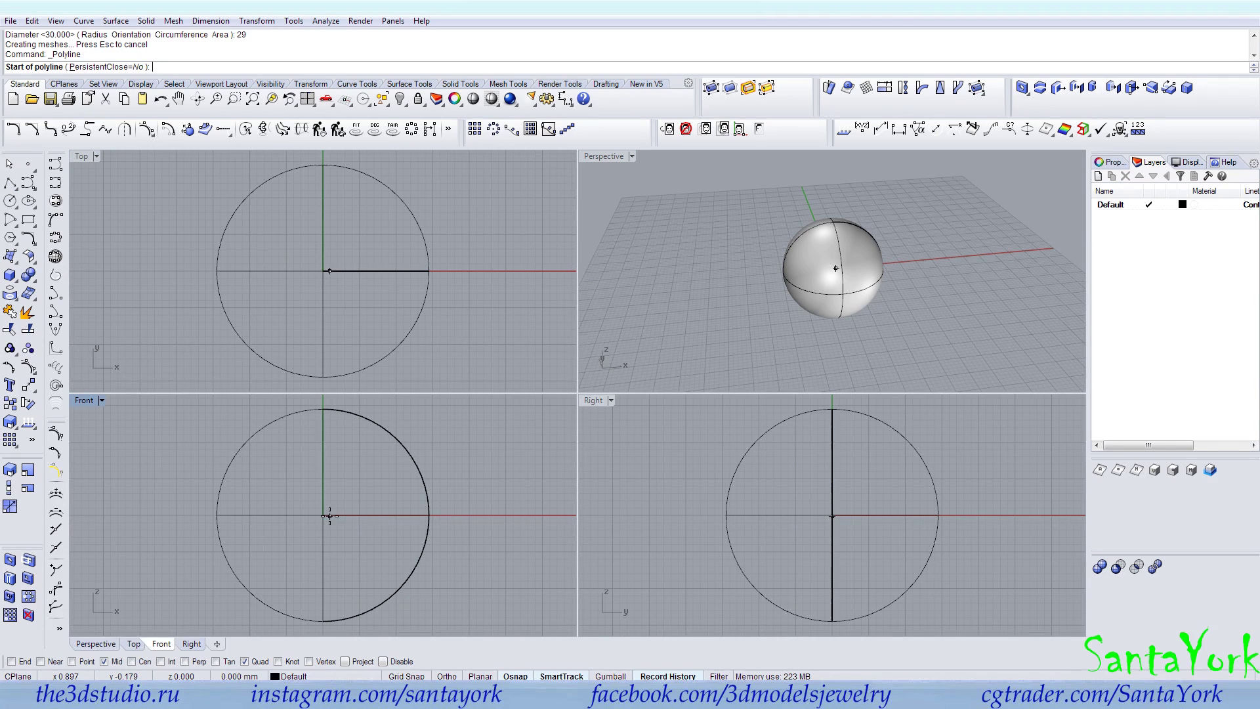
Draw a diagonal line at 45° from the origin in the front view, about 28.3 mm long and ending outside the sphere.
{"action": "key", "text": "Return"}
{"action": "scroll", "coordinate": [308, 533], "scroll_direction": "down", "scroll_amount": 3}
{"action": "scroll", "coordinate": [370, 472], "scroll_direction": "up", "scroll_amount": 2}
{"action": "scroll", "coordinate": [370, 471], "scroll_direction": "up", "scroll_amount": 1}
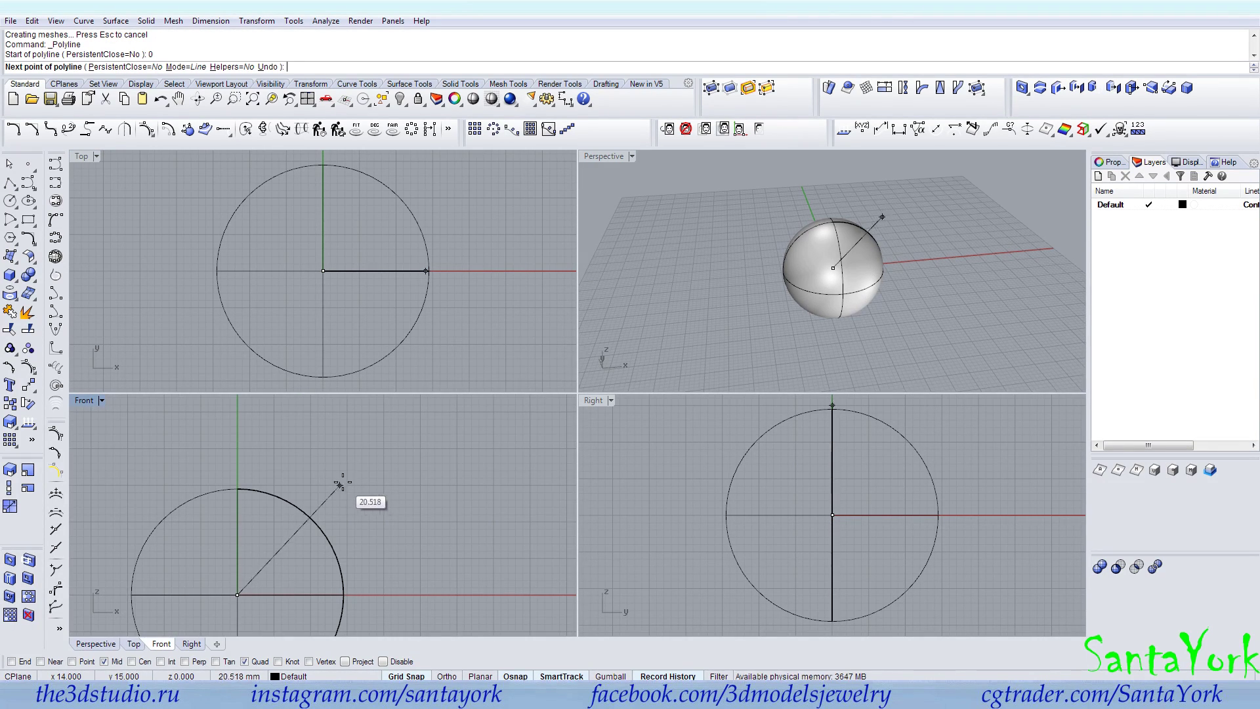
{"action": "left_click", "coordinate": [383, 451]}
{"action": "key", "text": "Return"}
{"action": "left_click", "coordinate": [382, 452]}
Scale the diagonal line in one dimension from its outer end, using End snap, to double its length through the origin.
{"action": "left_click", "coordinate": [9, 488]}
{"action": "left_click", "coordinate": [384, 450]}
{"action": "key", "text": "Escape"}
{"action": "right_click", "coordinate": [390, 449]}
{"action": "left_click", "coordinate": [384, 448]}
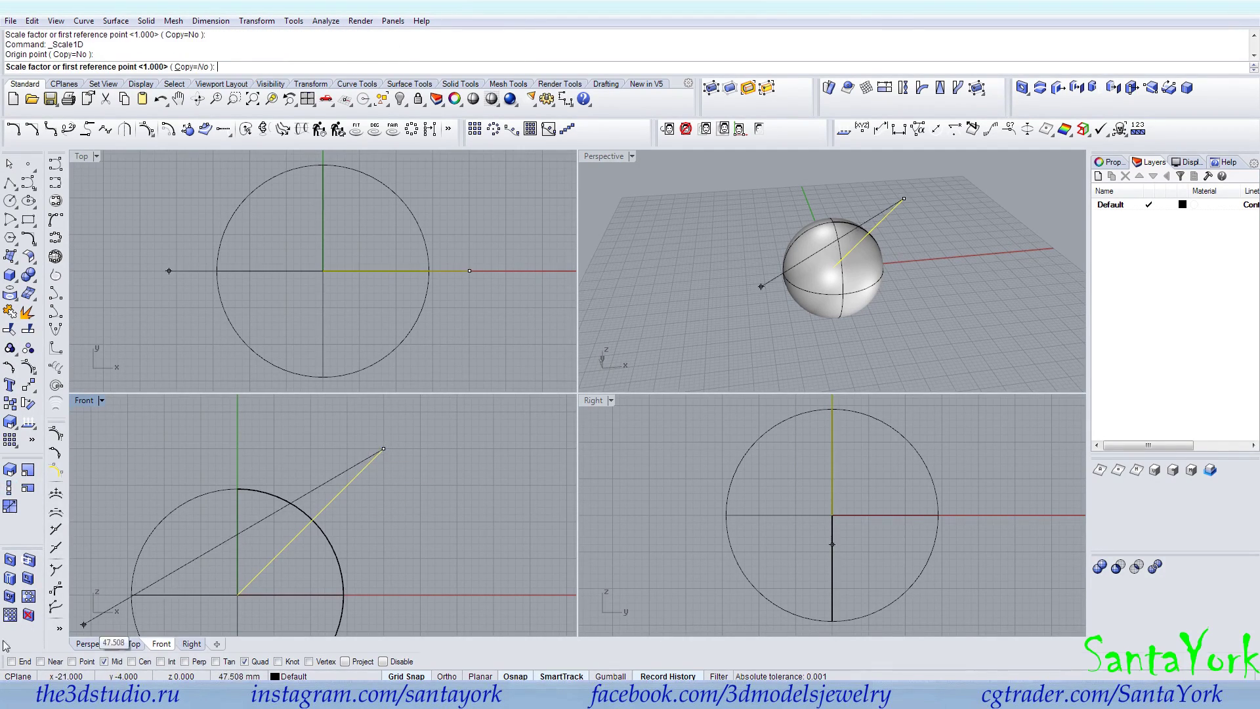
{"action": "right_click", "coordinate": [12, 661]}
{"action": "left_click", "coordinate": [237, 594]}
{"action": "right_click_drag", "start_coordinate": [237, 594], "coordinate": [363, 470]}
{"action": "scroll", "coordinate": [363, 469], "scroll_direction": "down", "scroll_amount": 3}
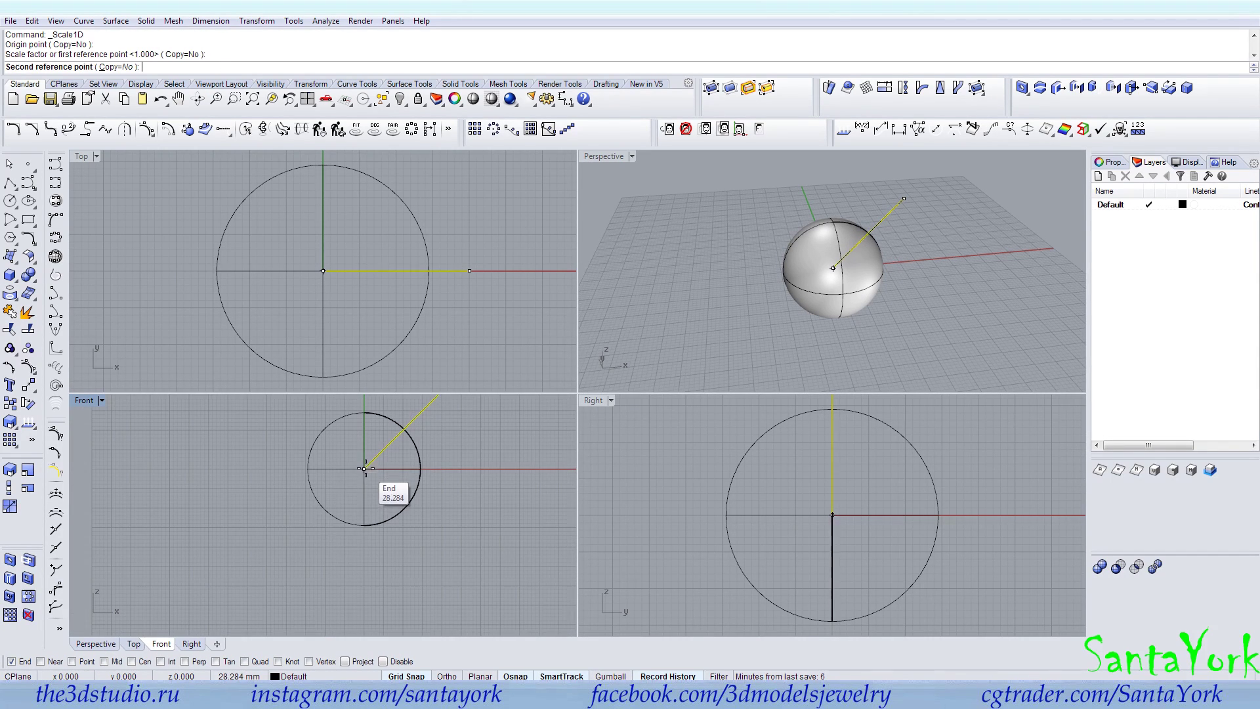
{"action": "left_click", "coordinate": [286, 547]}
Mirror the diagonal line across the Y axis in the front view and group the two crossed lines.
{"action": "right_click_drag", "start_coordinate": [286, 546], "coordinate": [266, 594]}
{"action": "left_click", "coordinate": [256, 20]}
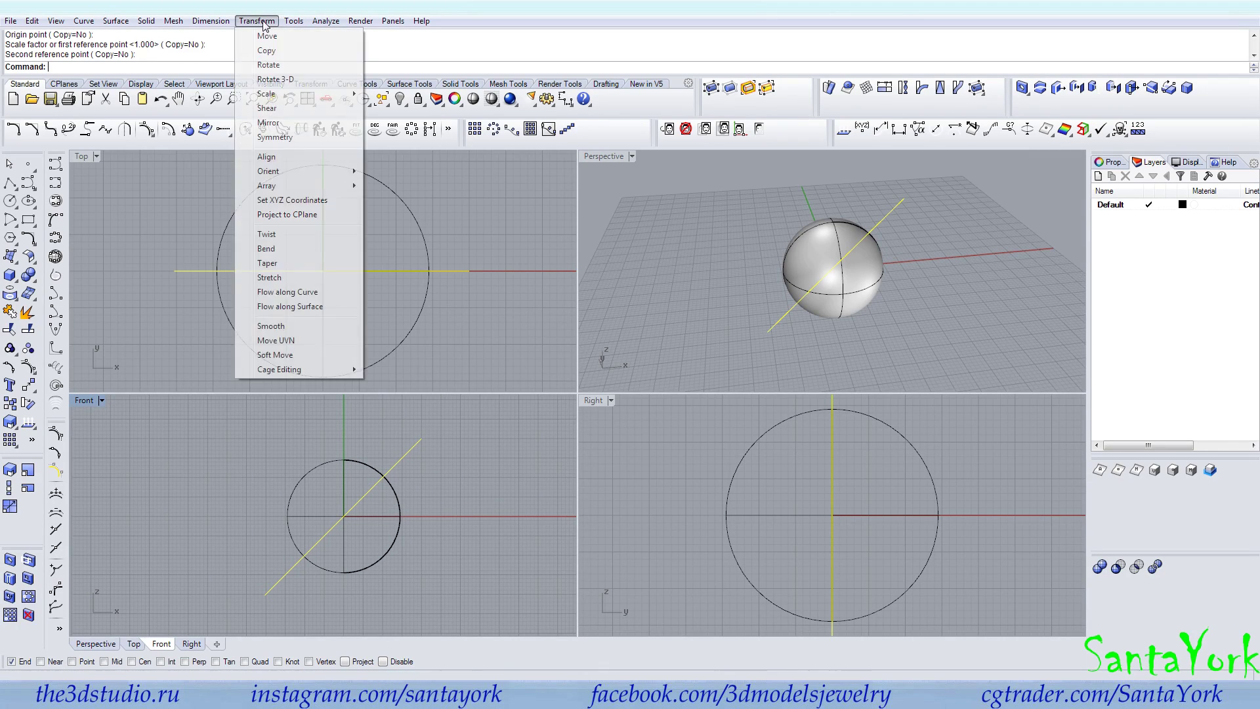
{"action": "left_click", "coordinate": [263, 124]}
{"action": "left_click", "coordinate": [187, 66]}
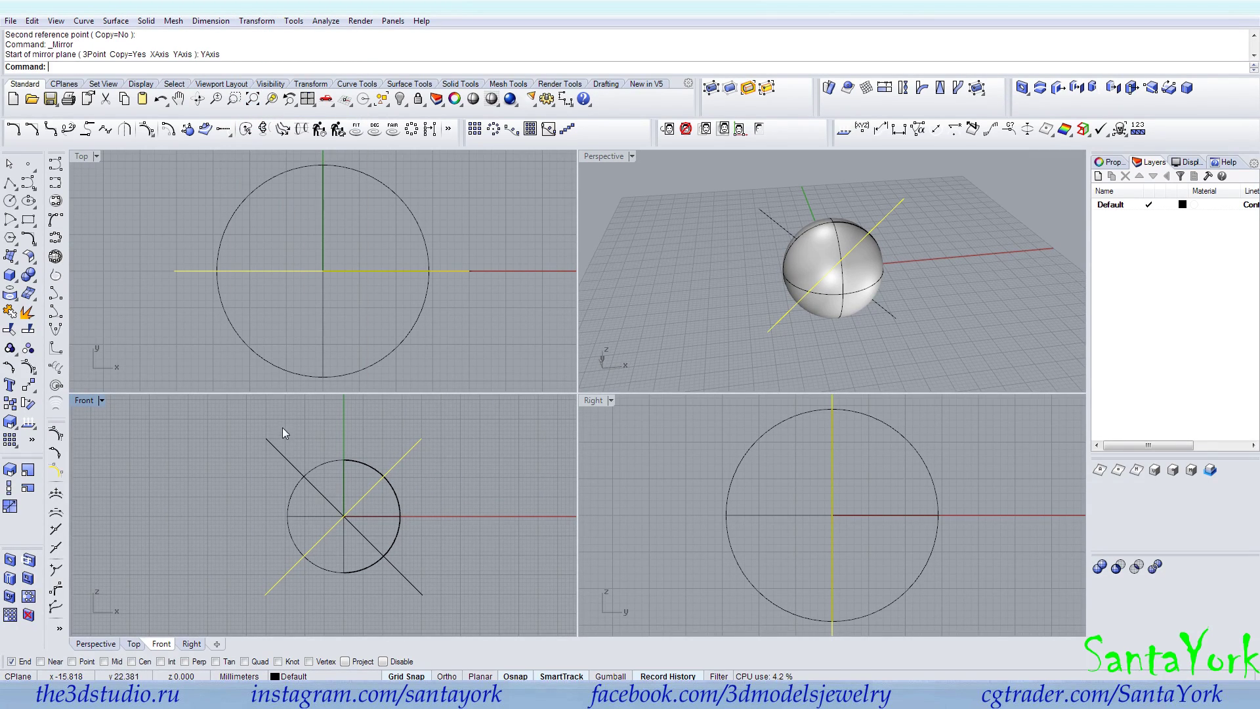
{"action": "left_click", "coordinate": [282, 453]}
{"action": "left_click", "coordinate": [9, 348]}
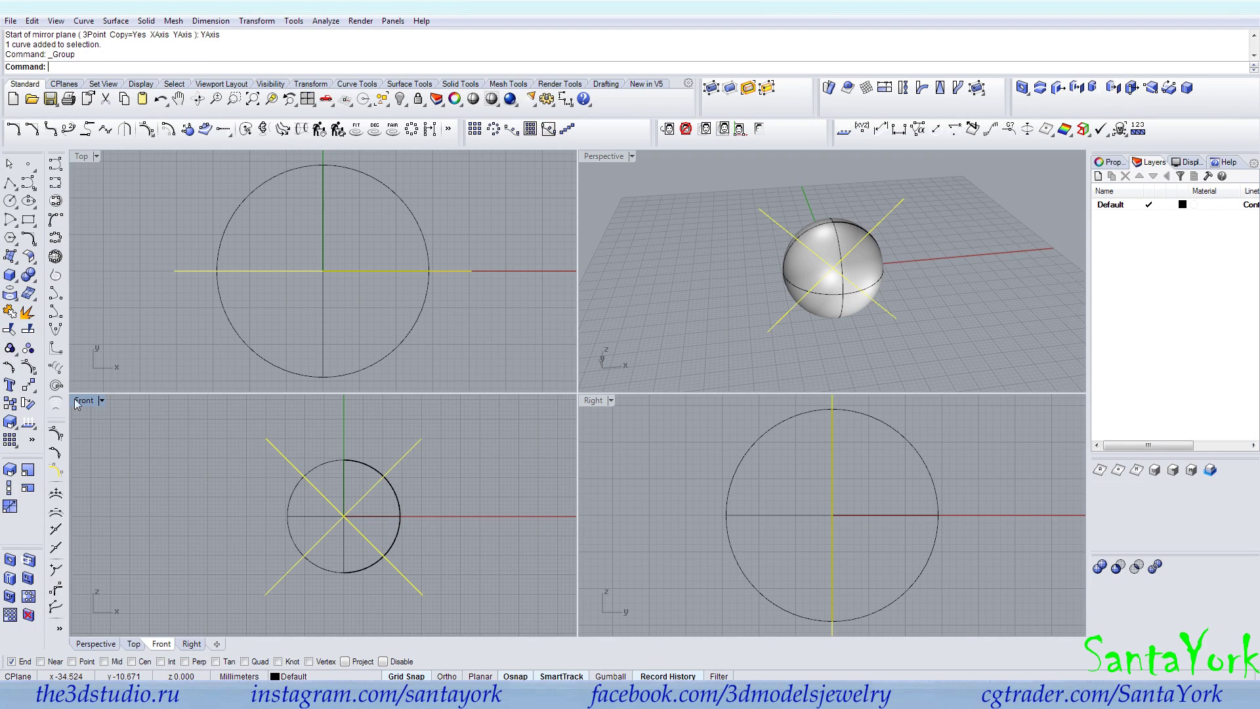
Rotate a copy of the crossed-line group 90° about the origin in the top view.
{"action": "left_click", "coordinate": [28, 403]}
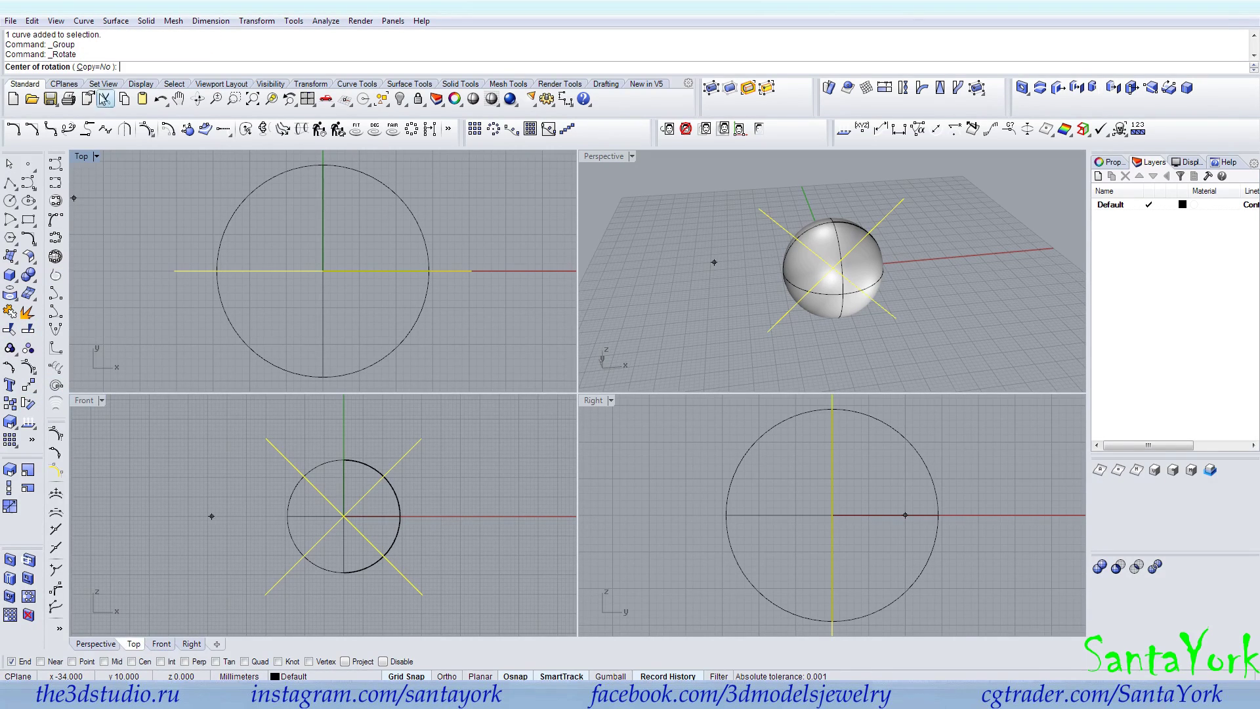
{"action": "left_click", "coordinate": [93, 67]}
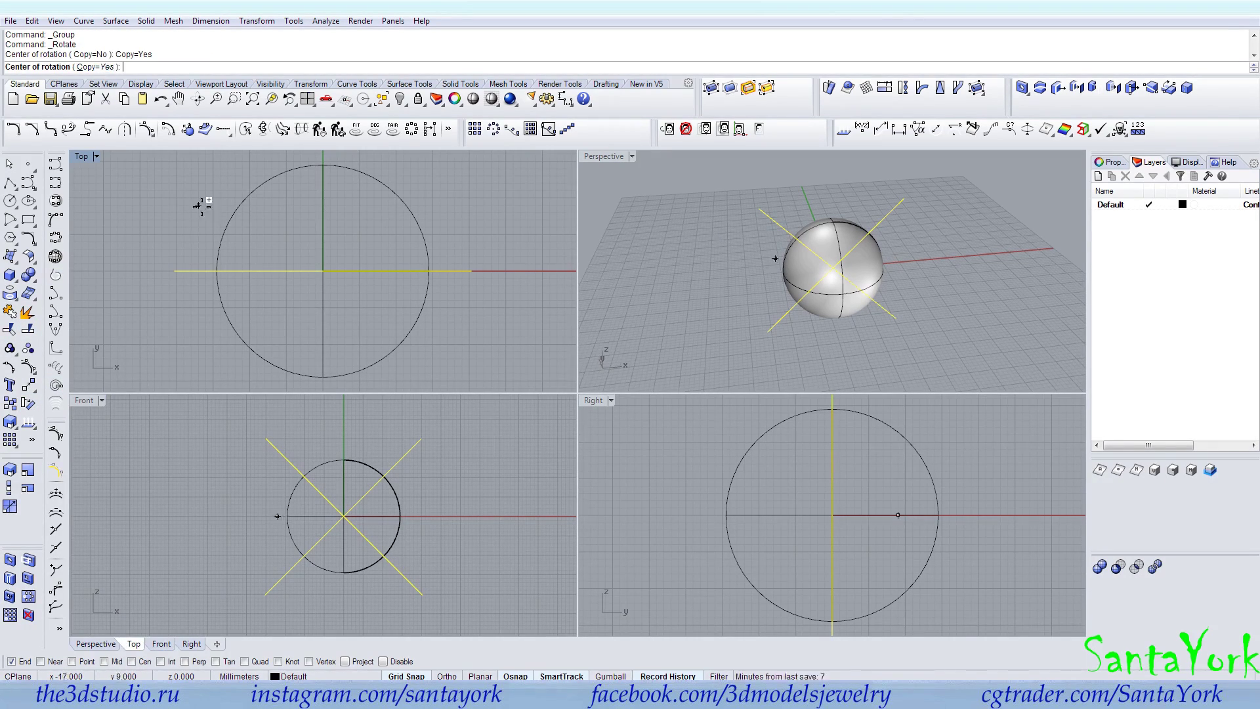
{"action": "type", "text": "0"}
{"action": "key", "text": "Return"}
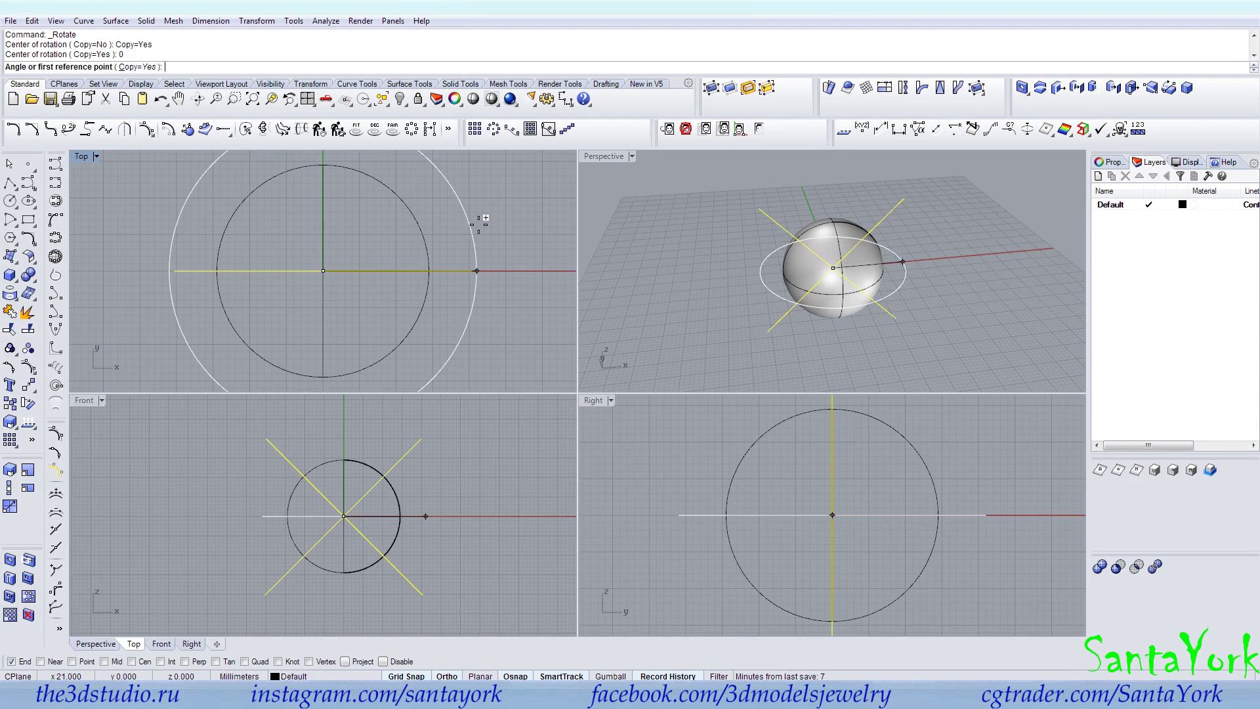
{"action": "left_click", "coordinate": [479, 222]}
{"action": "left_click", "coordinate": [389, 176]}
{"action": "left_click", "coordinate": [760, 261]}
{"action": "right_click_drag", "start_coordinate": [758, 261], "coordinate": [774, 313]}
Project the original crossed lines onto the sphere from the front view and group the projected curves.
{"action": "left_click_drag", "start_coordinate": [418, 444], "coordinate": [191, 439]}
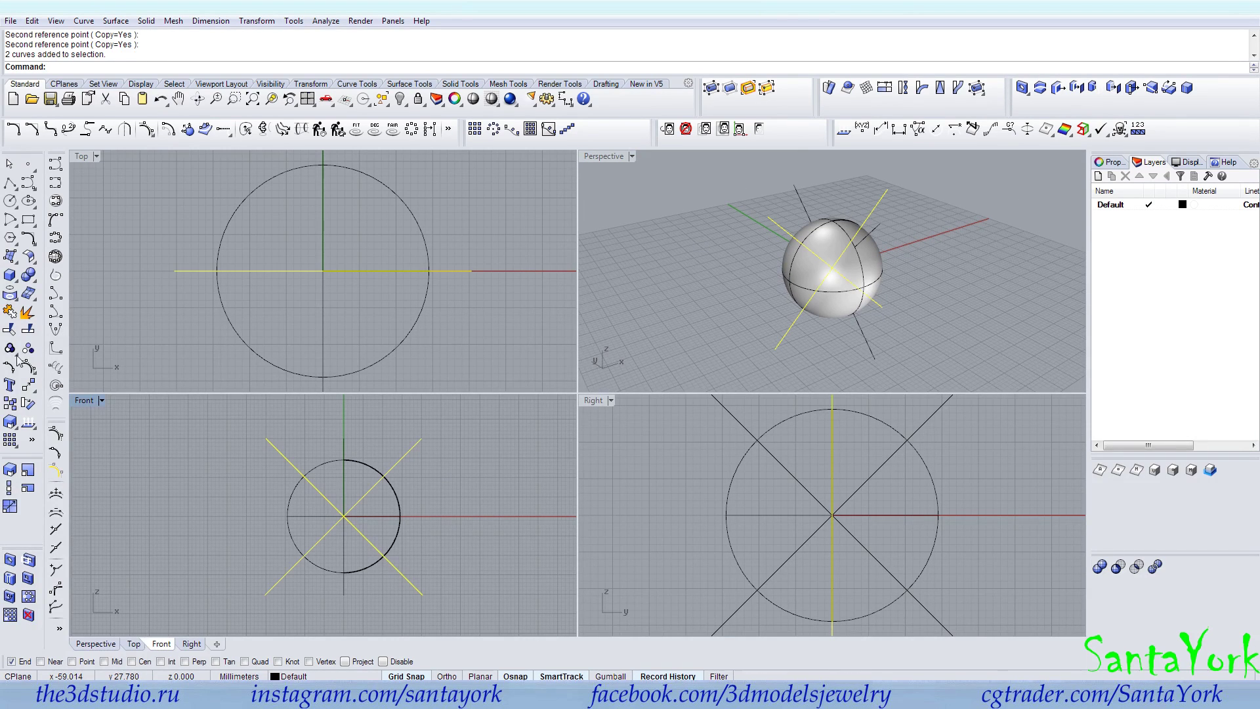
{"action": "left_click", "coordinate": [10, 292]}
{"action": "left_click", "coordinate": [353, 463]}
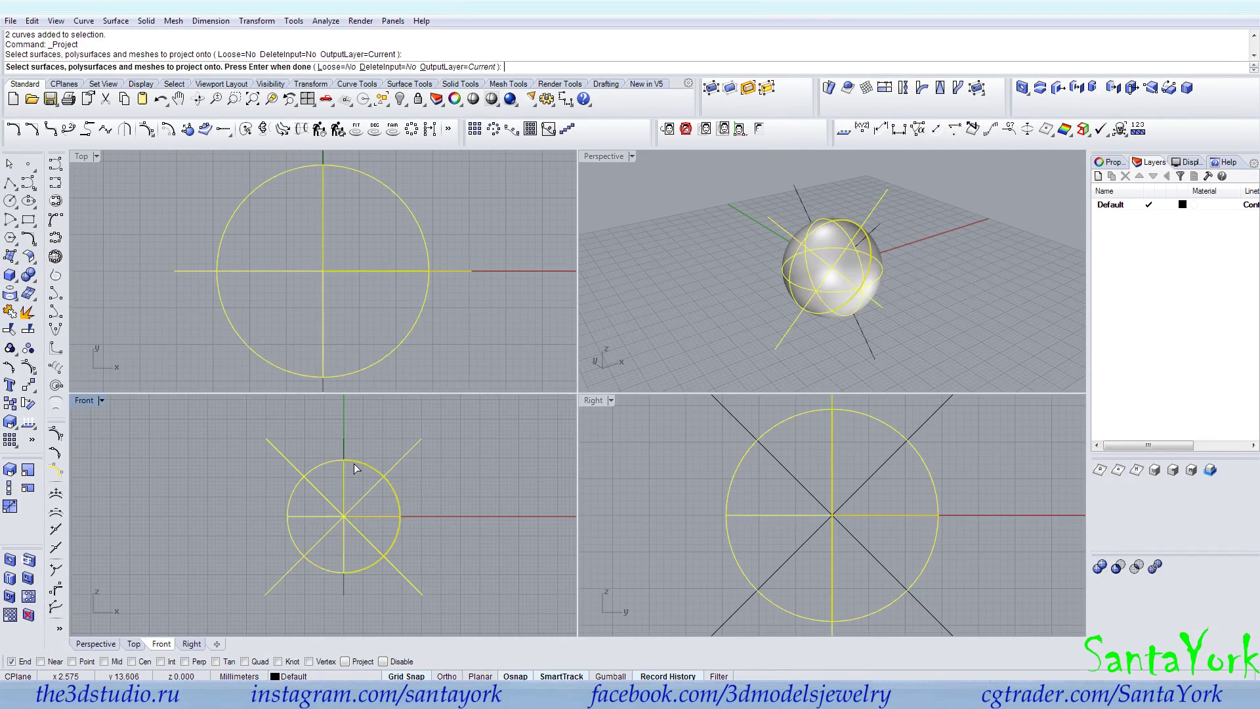
{"action": "key", "text": "Return"}
{"action": "right_click_drag", "start_coordinate": [791, 346], "coordinate": [736, 315]}
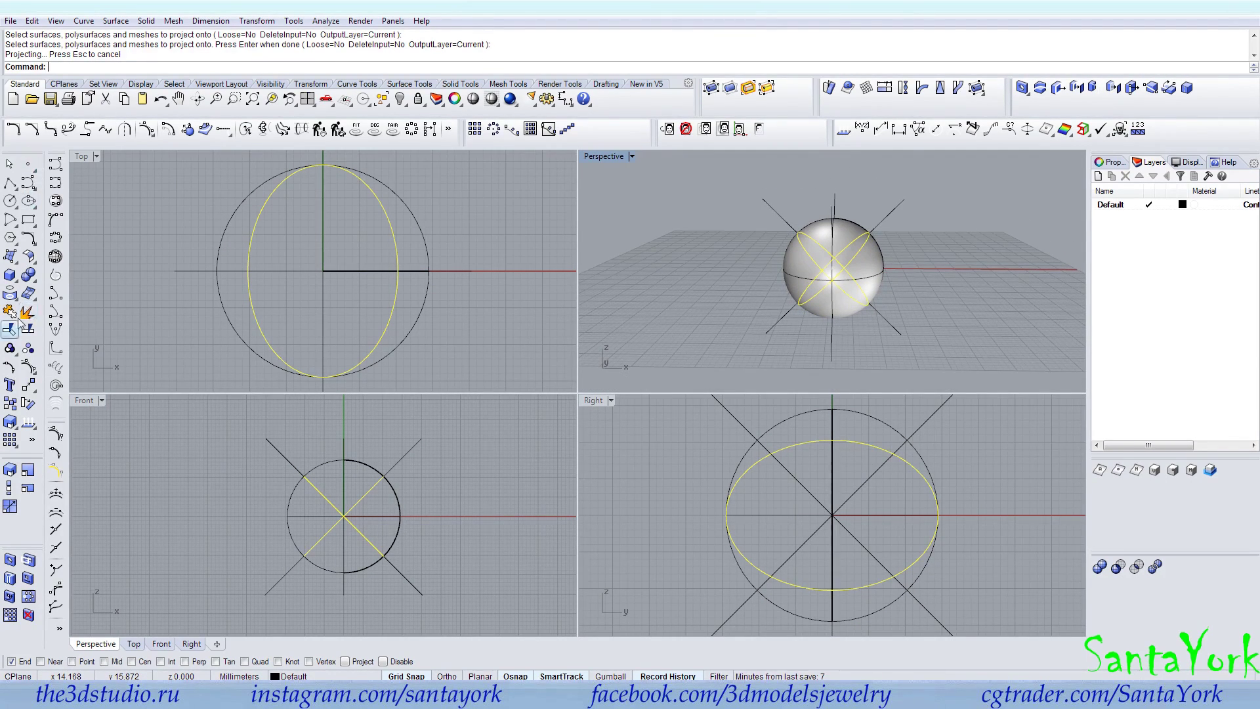
{"action": "key", "text": "ctrl+g"}
Project the rotated crossed lines onto the sphere from the right view and group the resulting curves.
{"action": "left_click", "coordinate": [735, 420]}
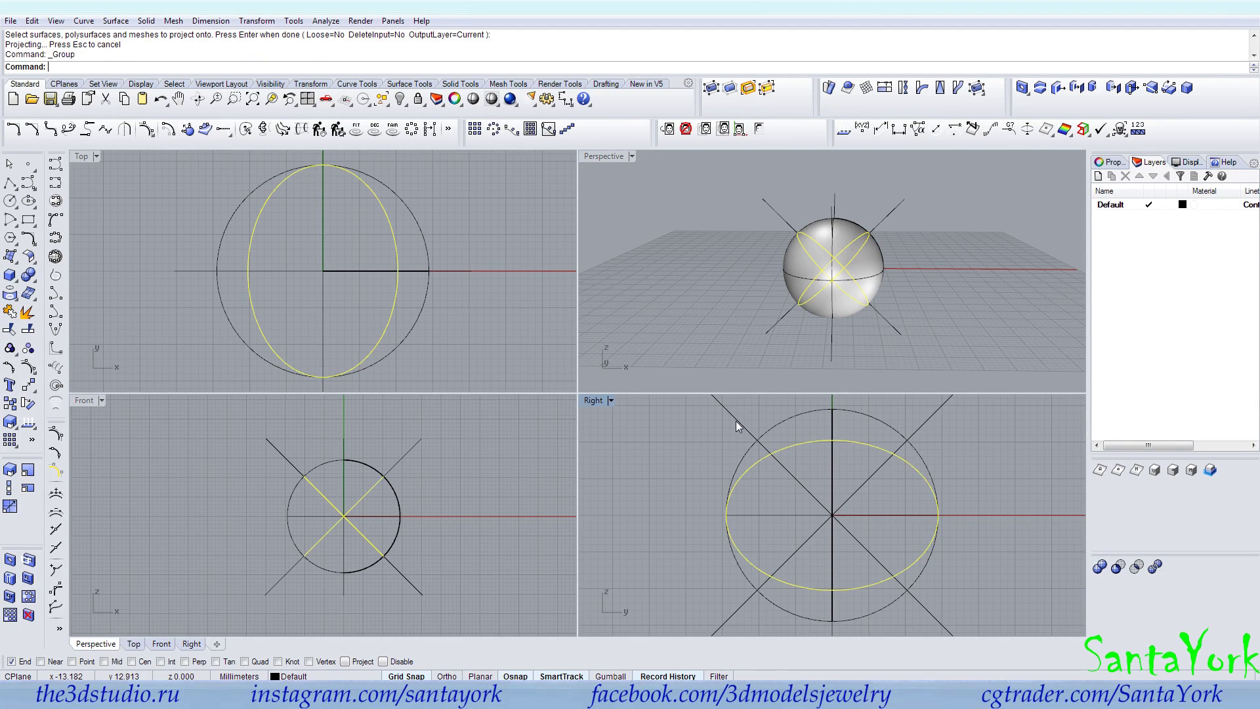
{"action": "left_click", "coordinate": [11, 294]}
{"action": "left_click", "coordinate": [809, 412]}
{"action": "key", "text": "Return"}
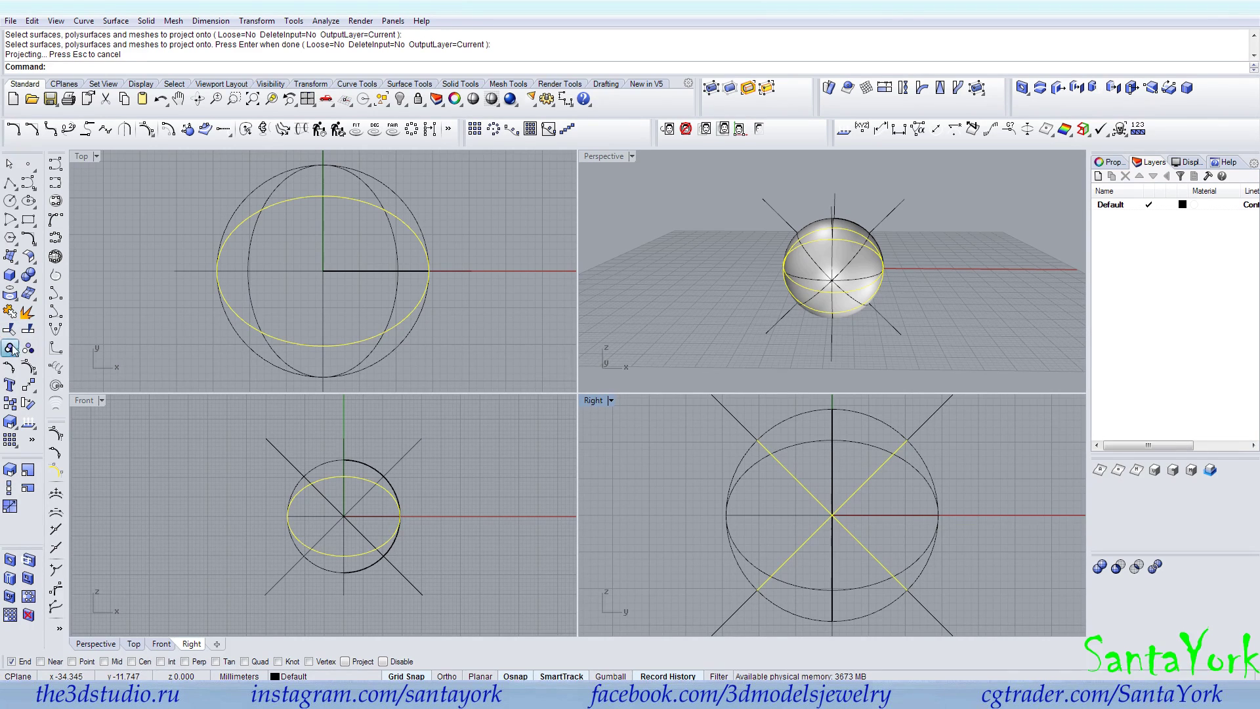
{"action": "right_click_drag", "start_coordinate": [702, 273], "coordinate": [829, 257]}
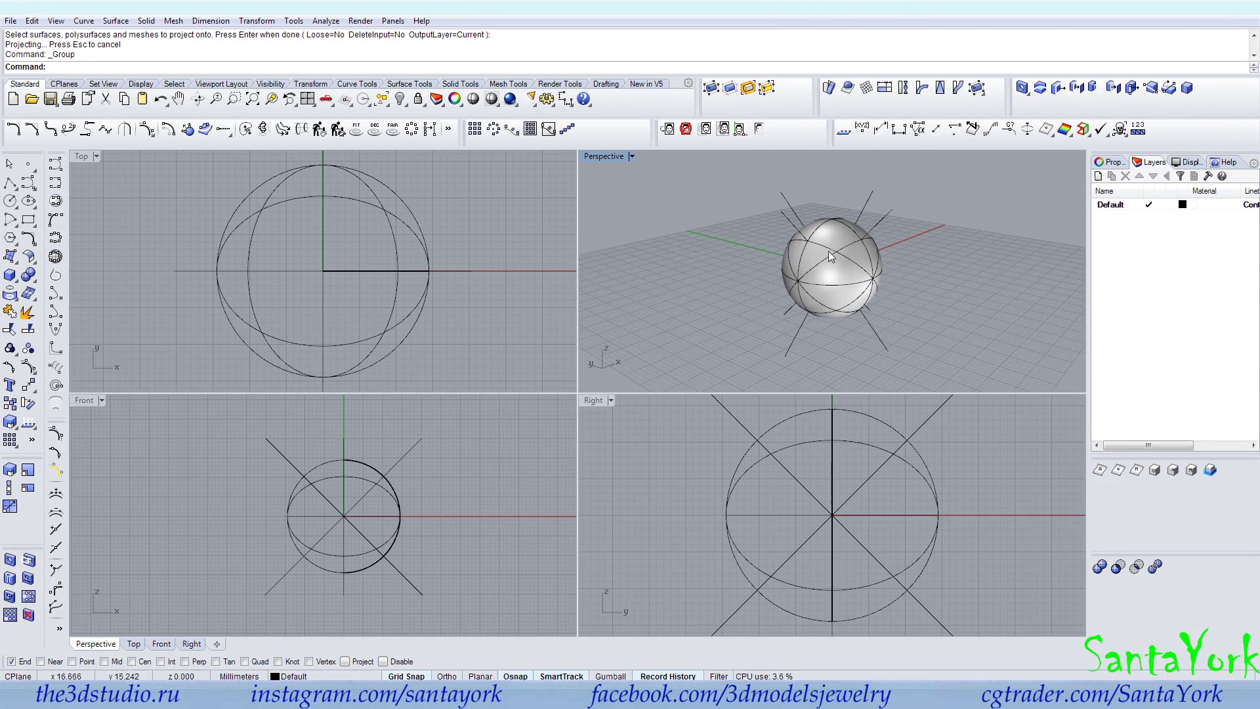
Rotate a copy of the right-view crossed lines 90° about the origin in the front view so it lies horizontal.
{"action": "left_click", "coordinate": [892, 215]}
{"action": "left_click", "coordinate": [28, 403]}
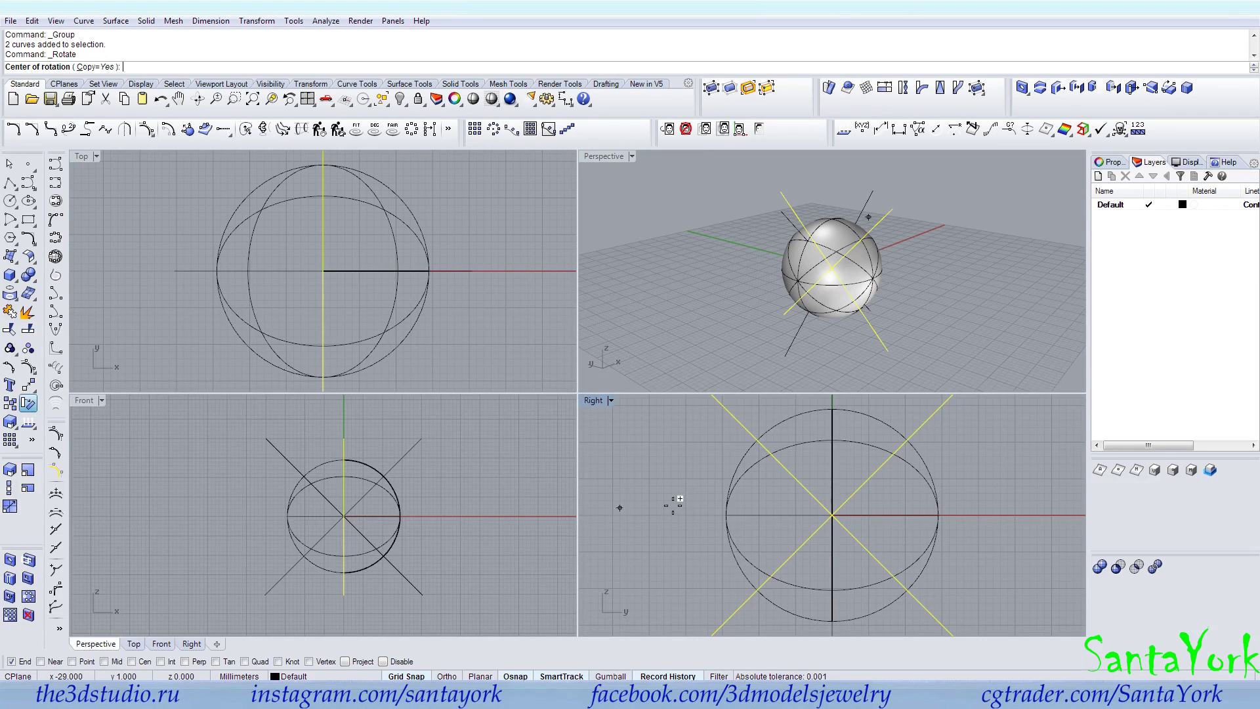
{"action": "type", "text": "0"}
{"action": "key", "text": "Return"}
{"action": "scroll", "coordinate": [682, 493], "scroll_direction": "down", "scroll_amount": 5}
{"action": "right_click_drag", "start_coordinate": [430, 510], "coordinate": [429, 531]}
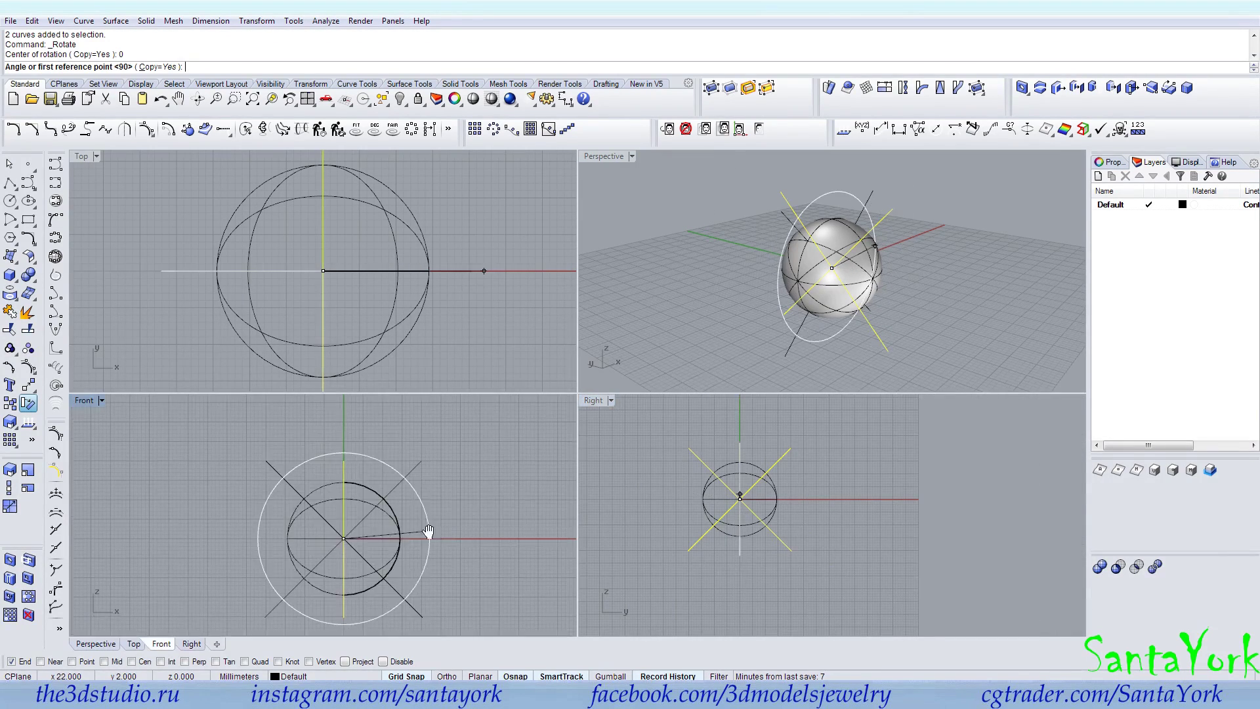
{"action": "left_click", "coordinate": [484, 522], "text": "shift"}
{"action": "left_click", "coordinate": [400, 409]}
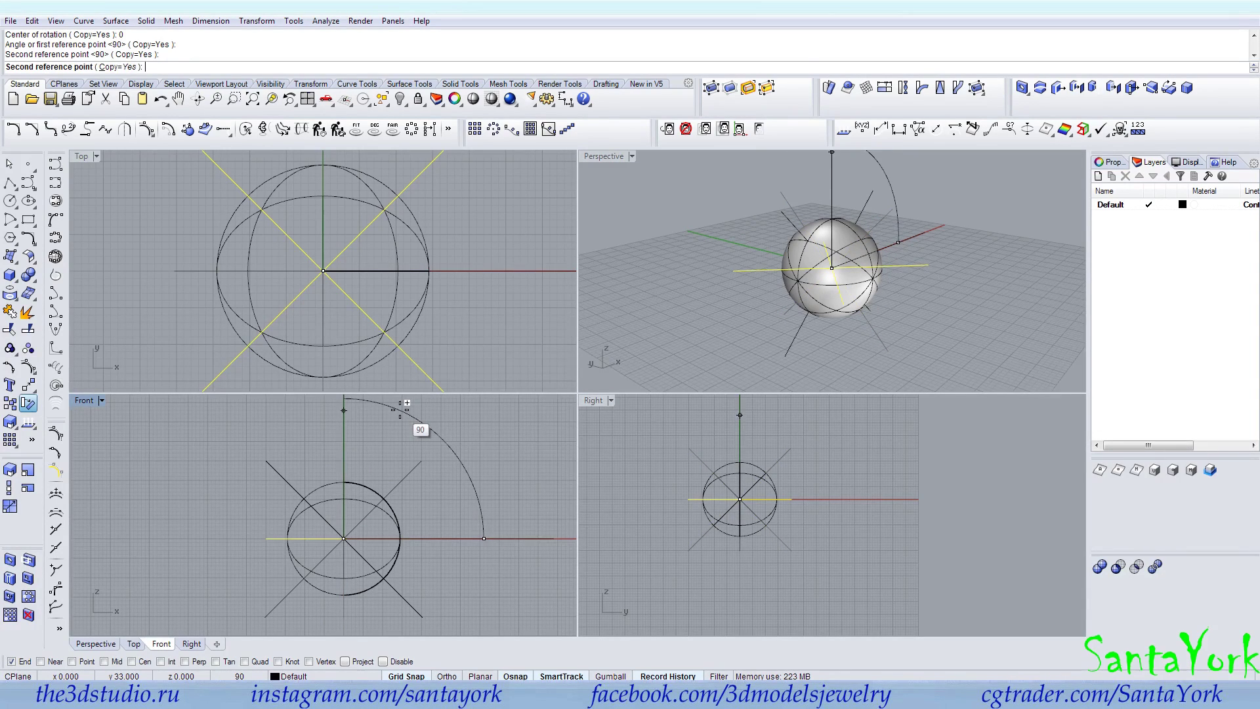
{"action": "key", "text": "Return"}
Try to project the horizontal crossed lines onto the sphere from the top view, and undo the projection.
{"action": "left_click", "coordinate": [428, 167]}
{"action": "left_click", "coordinate": [10, 294]}
{"action": "left_click", "coordinate": [348, 270]}
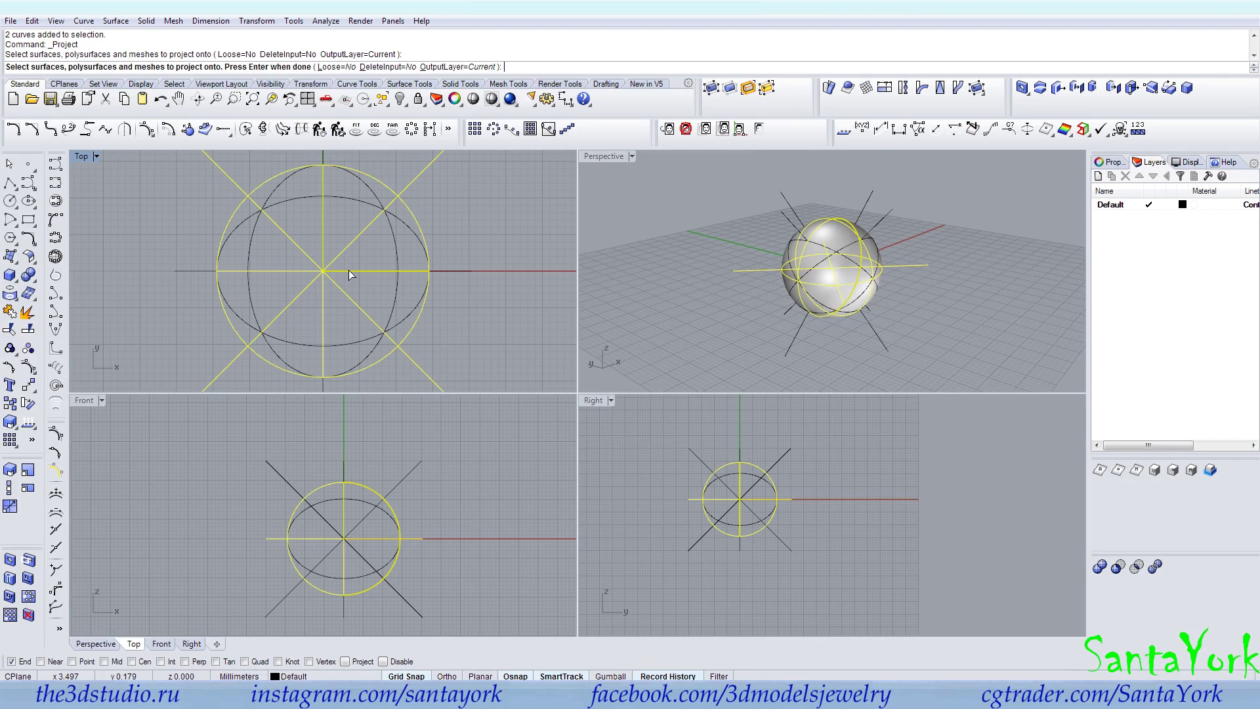
{"action": "key", "text": "Return"}
{"action": "left_click", "coordinate": [741, 298]}
{"action": "right_click_drag", "start_coordinate": [742, 298], "coordinate": [784, 294]}
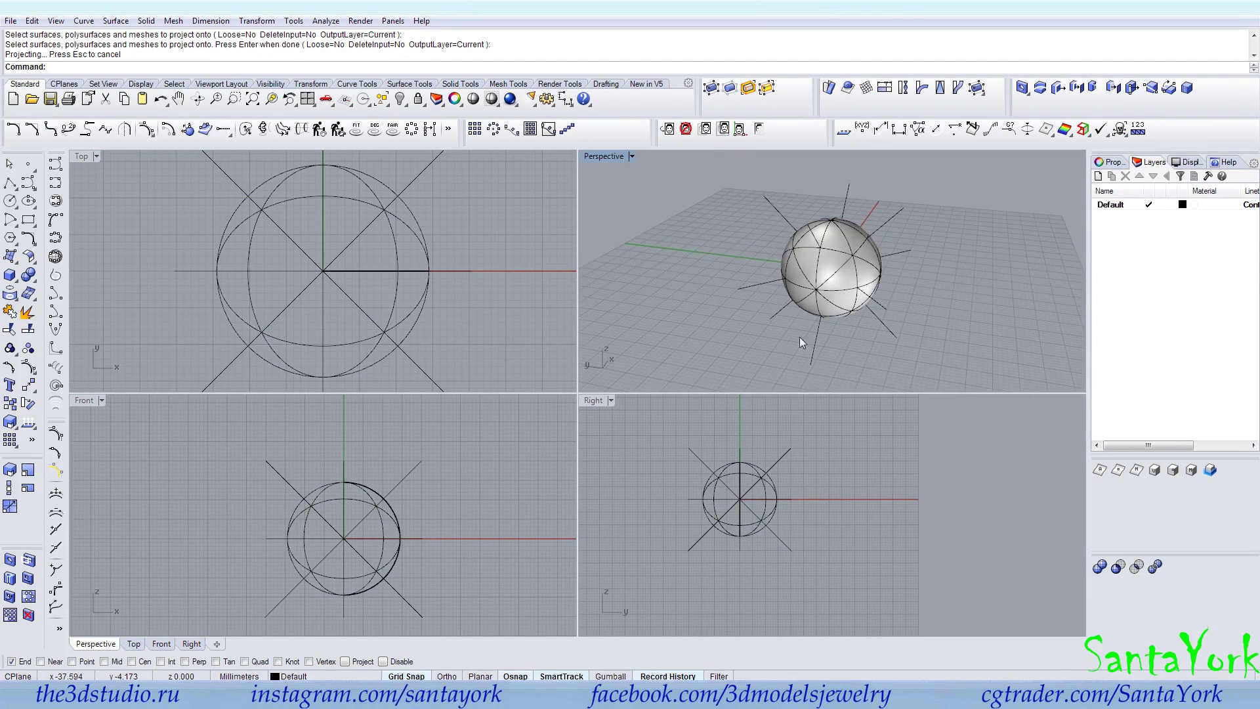
{"action": "key", "text": "ctrl+z"}
Project the horizontal crossed lines onto the sphere from the top view and group the projected curves.
{"action": "left_click", "coordinate": [405, 190]}
{"action": "key", "text": "Return"}
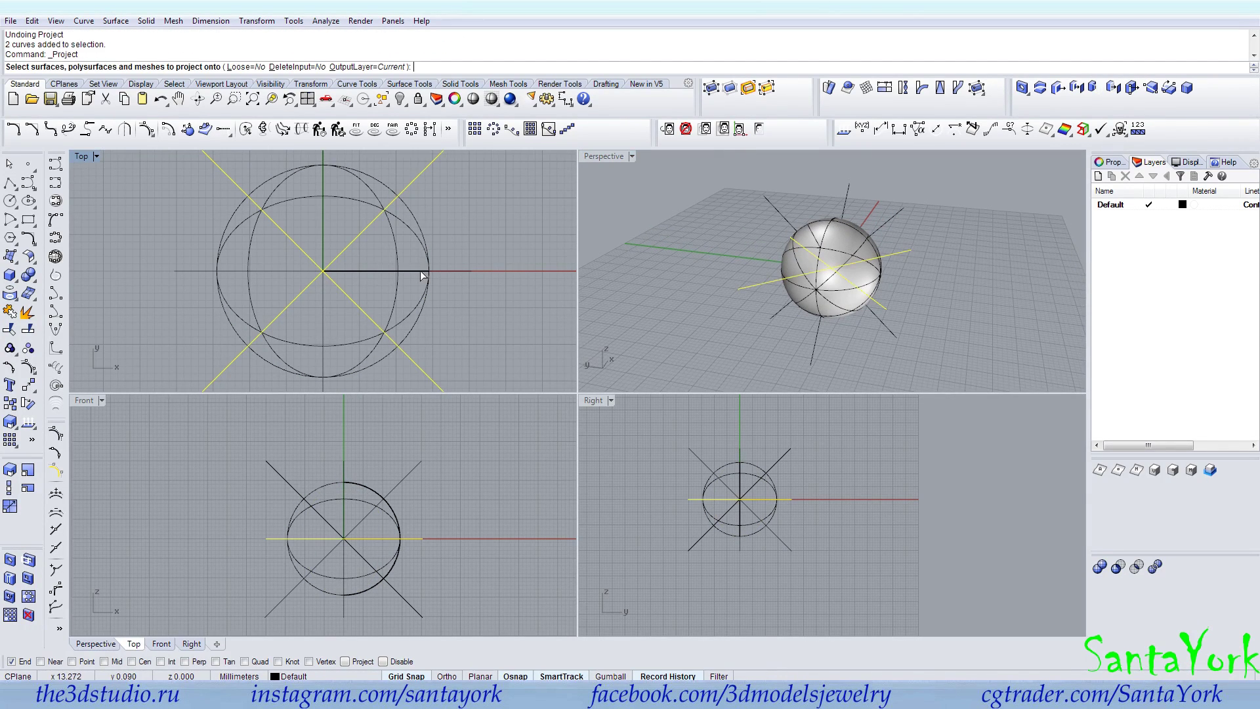
{"action": "left_click", "coordinate": [426, 271]}
{"action": "key", "text": "Return"}
{"action": "left_click", "coordinate": [11, 350]}
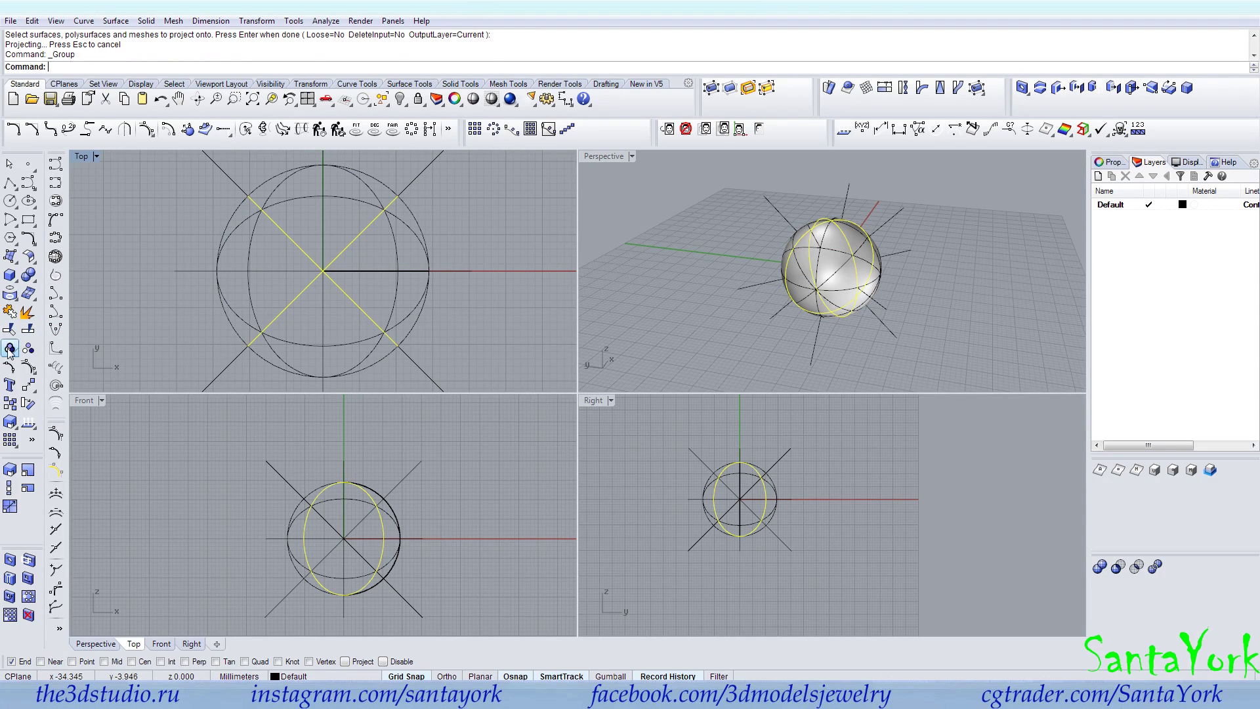
Select all three groups of projected curves and hide everything else by inverting the selection.
{"action": "scroll", "coordinate": [847, 263], "scroll_direction": "up", "scroll_amount": 3}
{"action": "left_click", "coordinate": [857, 246], "text": "shift"}
{"action": "left_click", "coordinate": [862, 261], "text": "shift"}
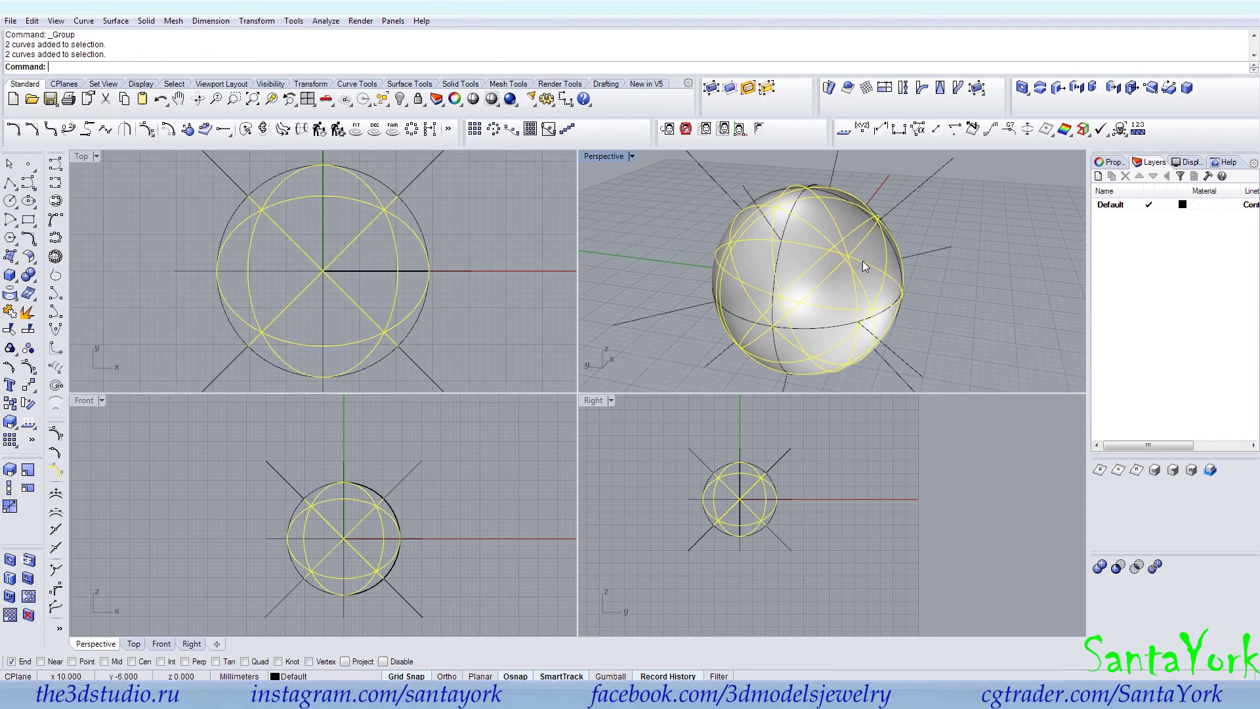
{"action": "left_click", "coordinate": [383, 100]}
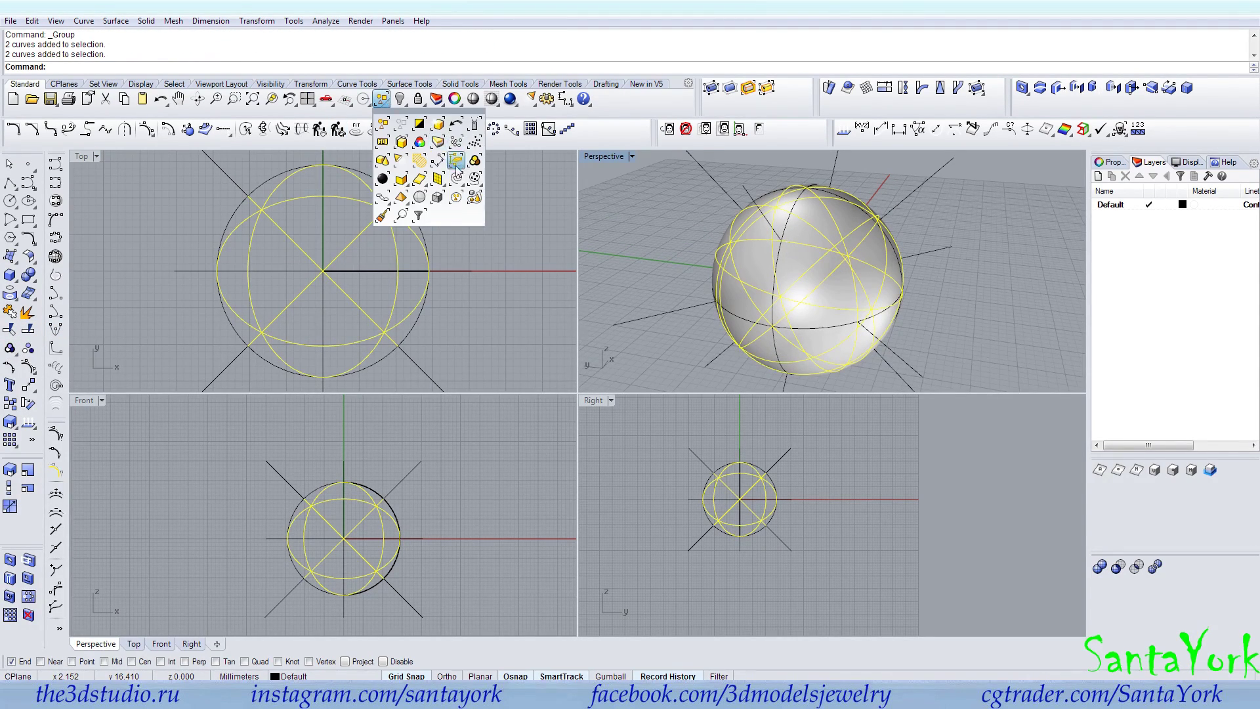
{"action": "left_click", "coordinate": [418, 124]}
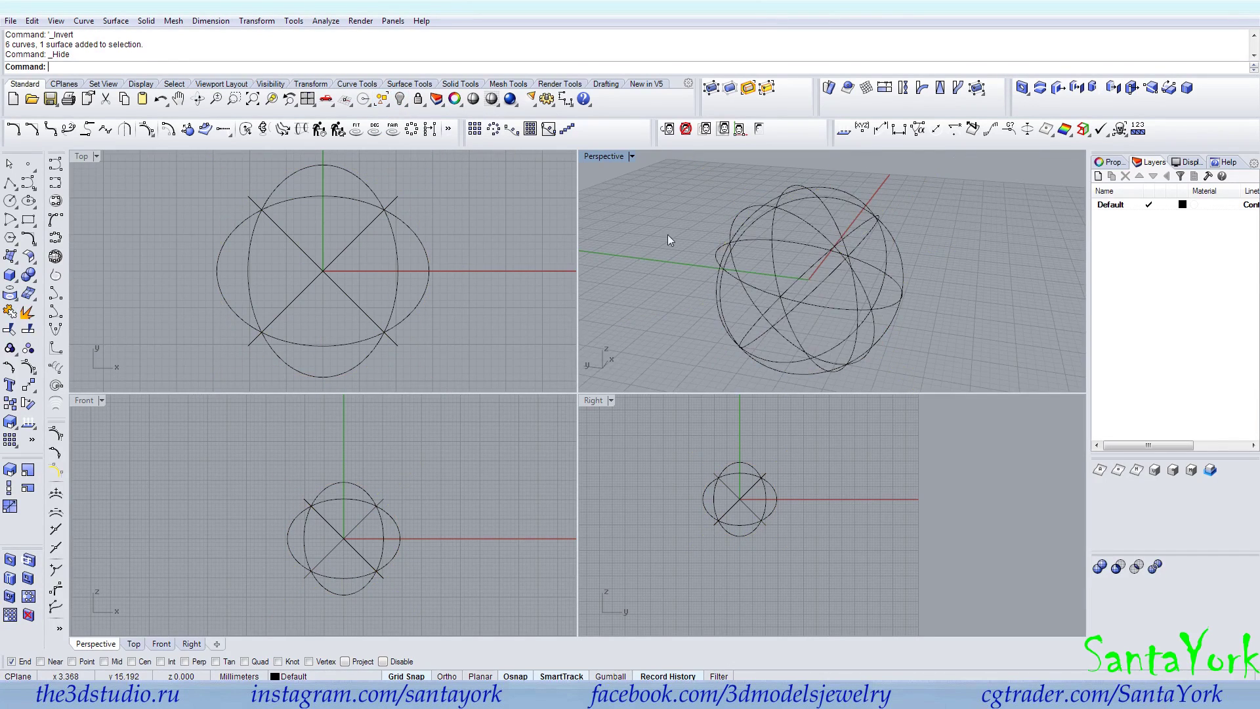
Use all projected curves as mutual cutting edges and trim away the arcs lying inside the square panel on the negative X side.
{"action": "right_click_drag", "start_coordinate": [817, 279], "coordinate": [765, 269]}
{"action": "left_click_drag", "start_coordinate": [764, 265], "coordinate": [762, 235]}
{"action": "left_click_drag", "start_coordinate": [872, 216], "coordinate": [668, 305]}
{"action": "right_click_drag", "start_coordinate": [668, 305], "coordinate": [829, 344]}
{"action": "left_click", "coordinate": [783, 289]}
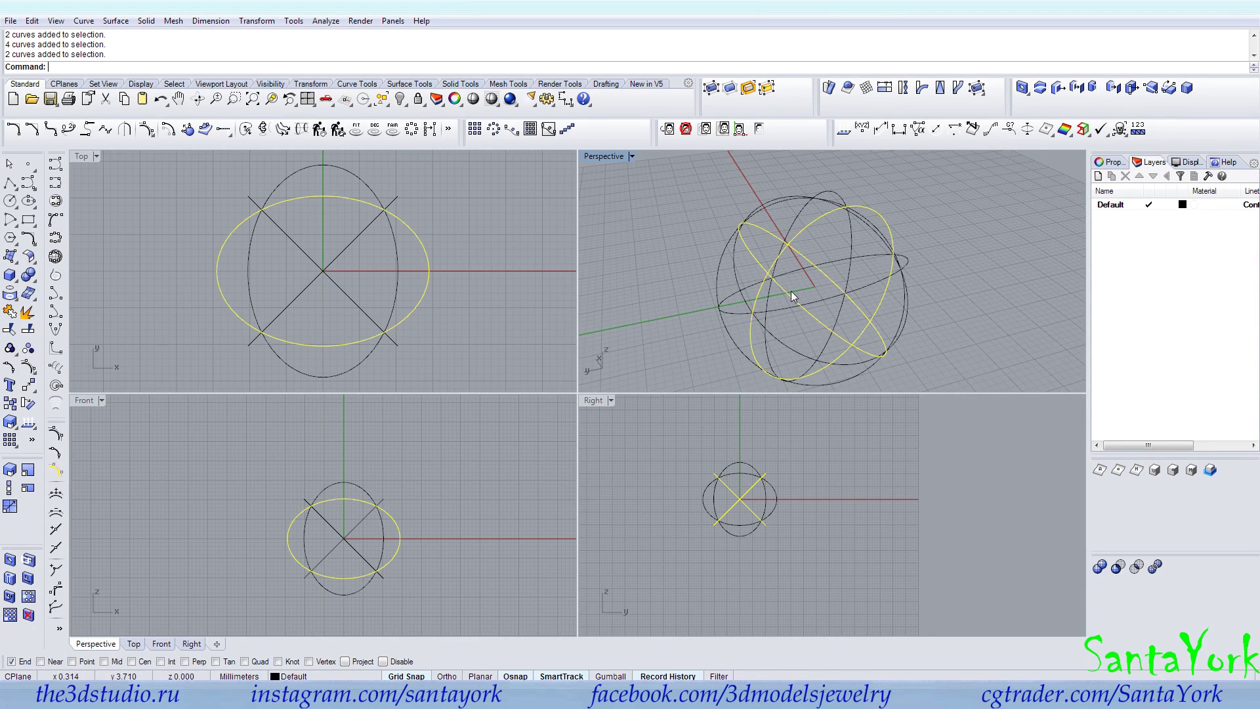
{"action": "left_click_drag", "start_coordinate": [966, 211], "coordinate": [708, 387]}
{"action": "left_click", "coordinate": [9, 330]}
{"action": "left_click", "coordinate": [785, 290]}
{"action": "right_click_drag", "start_coordinate": [845, 301], "coordinate": [765, 274]}
{"action": "left_click", "coordinate": [818, 266]}
{"action": "left_click", "coordinate": [755, 319]}
{"action": "left_click", "coordinate": [774, 325]}
{"action": "right_click_drag", "start_coordinate": [774, 326], "coordinate": [920, 274]}
Trim the remaining arcs that run outward from the corners of the square panel on the negative X side.
{"action": "scroll", "coordinate": [798, 218], "scroll_direction": "up", "scroll_amount": 3}
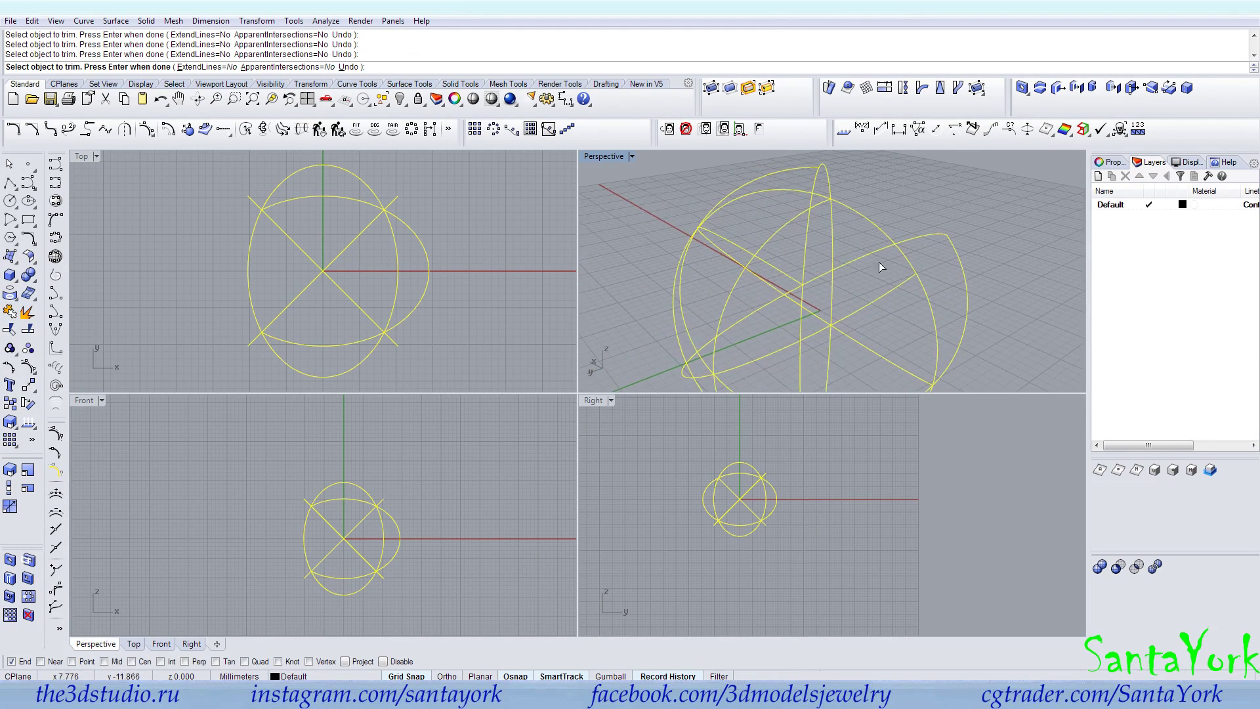
{"action": "left_click", "coordinate": [801, 269]}
{"action": "left_click", "coordinate": [789, 277]}
{"action": "left_click", "coordinate": [787, 290]}
{"action": "right_click_drag", "start_coordinate": [787, 332], "coordinate": [784, 216]}
{"action": "left_click", "coordinate": [780, 301]}
{"action": "left_click", "coordinate": [789, 318]}
{"action": "left_click", "coordinate": [789, 316]}
{"action": "right_click_drag", "start_coordinate": [805, 328], "coordinate": [682, 309]}
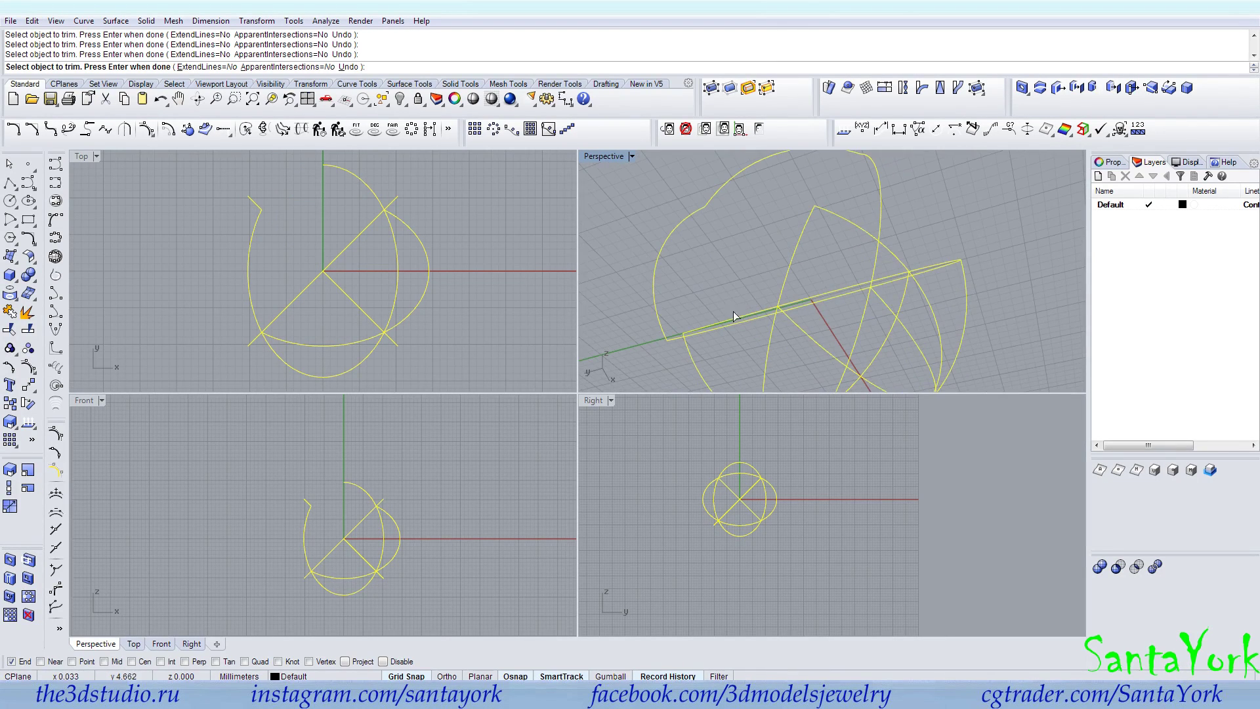
{"action": "left_click", "coordinate": [876, 305]}
{"action": "left_click", "coordinate": [888, 283]}
{"action": "right_click_drag", "start_coordinate": [888, 283], "coordinate": [830, 340]}
{"action": "key", "text": "Return"}
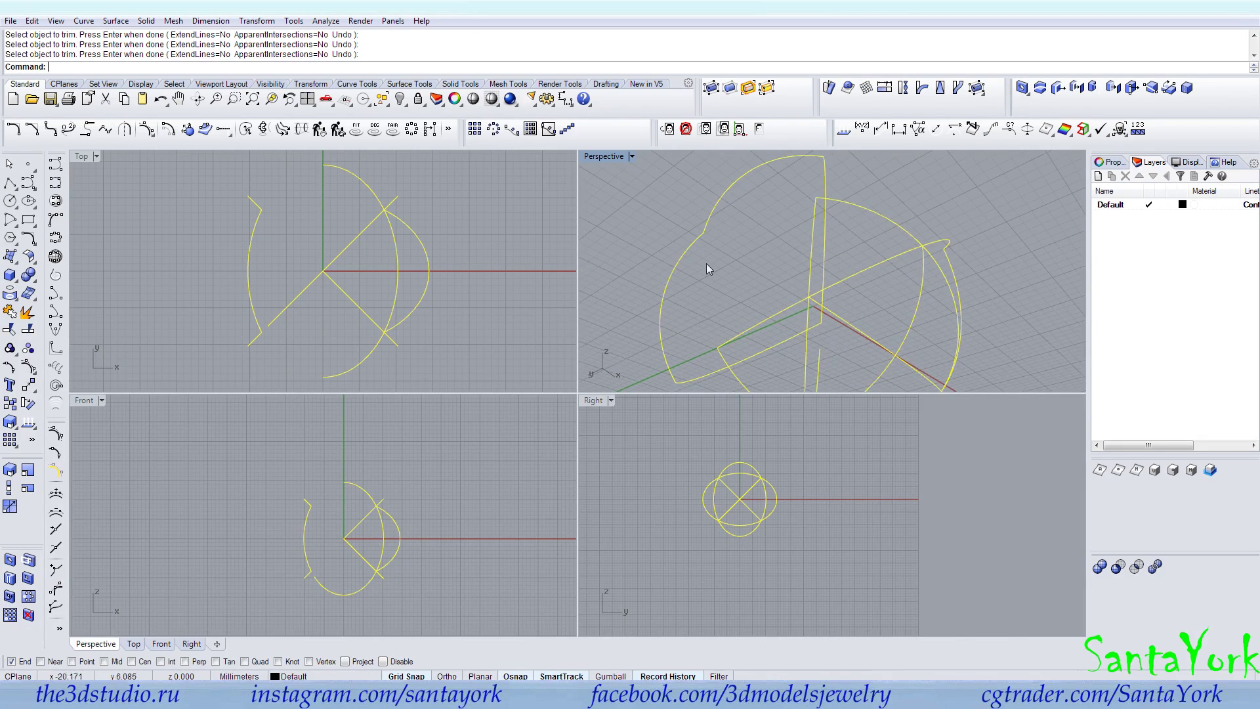
Join the ungrouped panel arcs into one closed outline and delete all the other leftover curve pieces.
{"action": "right_click", "coordinate": [29, 349]}
{"action": "left_click", "coordinate": [10, 313]}
{"action": "left_click", "coordinate": [753, 174], "text": "ctrl"}
{"action": "key", "text": "Delete"}
{"action": "right_click_drag", "start_coordinate": [845, 222], "coordinate": [931, 340]}
Show the hidden objects, group the straight crossed construction lines and hide them, leaving the sphere and panel outline.
{"action": "right_click", "coordinate": [399, 98]}
{"action": "left_click", "coordinate": [815, 192], "text": "shift"}
{"action": "left_click", "coordinate": [777, 199], "text": "shift"}
{"action": "left_click", "coordinate": [764, 252], "text": "shift"}
{"action": "left_click", "coordinate": [26, 312]}
{"action": "left_click", "coordinate": [400, 100]}
{"action": "mouse_move", "coordinate": [781, 255]}
{"action": "right_mouse_down"}
{"action": "mouse_move", "coordinate": [650, 273]}
{"action": "mouse_move", "coordinate": [801, 259]}
{"action": "right_mouse_up"}
{"action": "scroll", "coordinate": [881, 280], "scroll_direction": "up", "scroll_amount": 3}
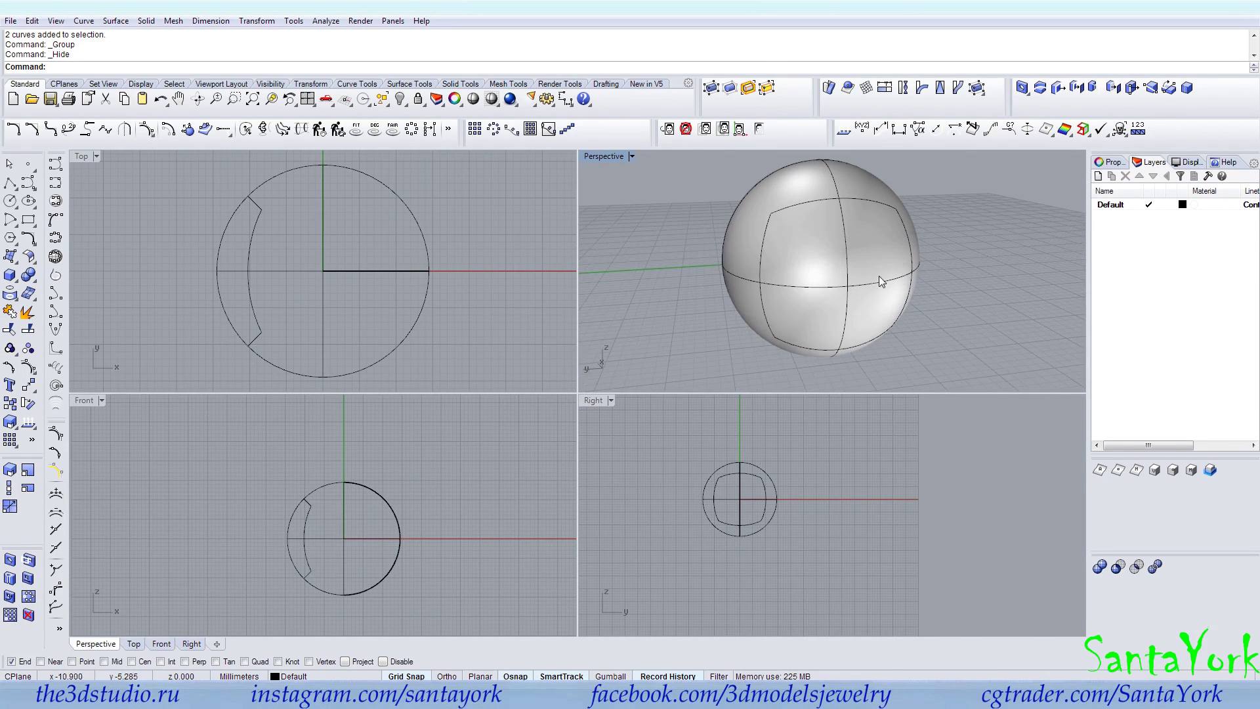
Try to flatten the panel outline along the X axis with one-dimensional scaling from the origin, using a second reference of 0/001.
{"action": "right_click_drag", "start_coordinate": [299, 549], "coordinate": [363, 551]}
{"action": "scroll", "coordinate": [739, 488], "scroll_direction": "up", "scroll_amount": 9}
{"action": "right_click_drag", "start_coordinate": [739, 492], "coordinate": [837, 487]}
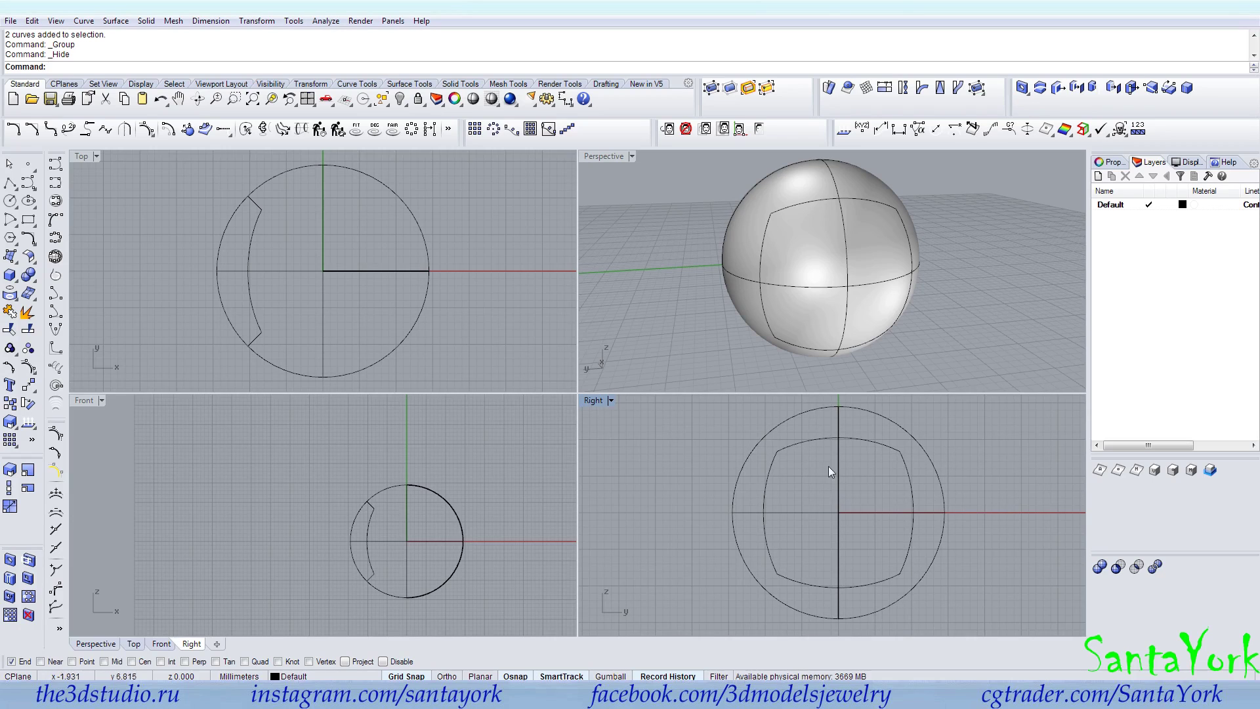
{"action": "left_click", "coordinate": [828, 200]}
{"action": "left_click", "coordinate": [807, 202]}
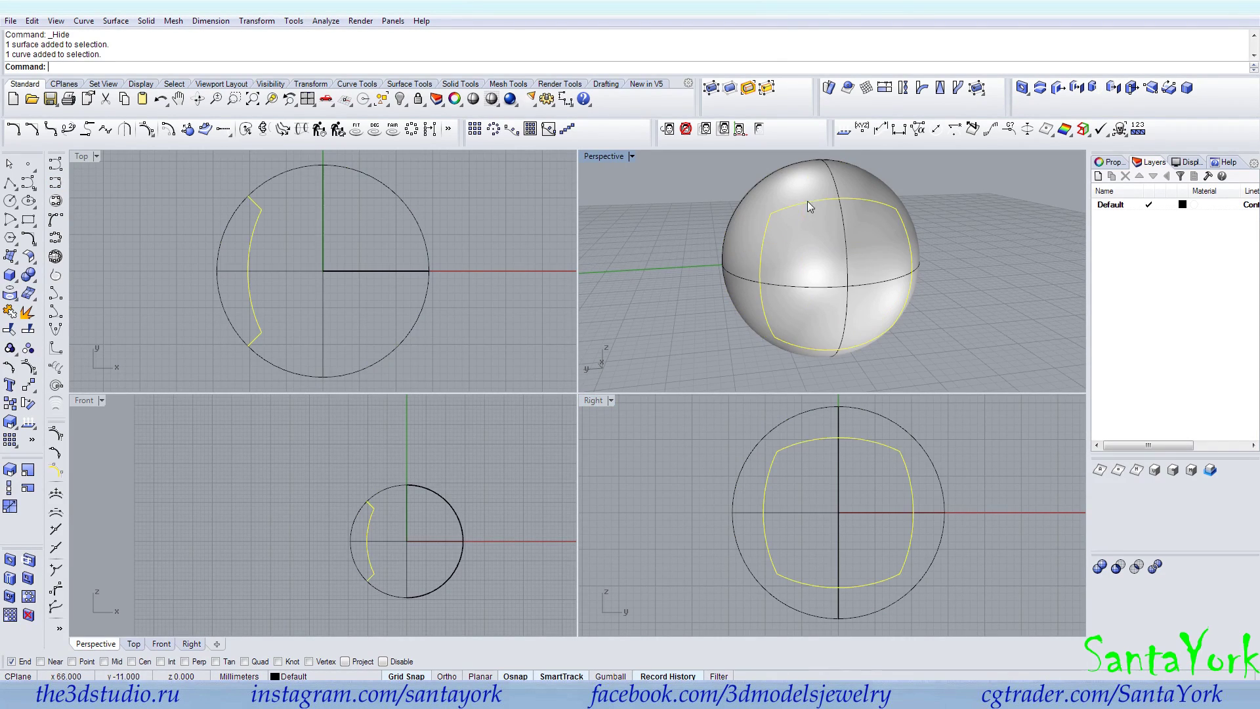
{"action": "left_click", "coordinate": [10, 489]}
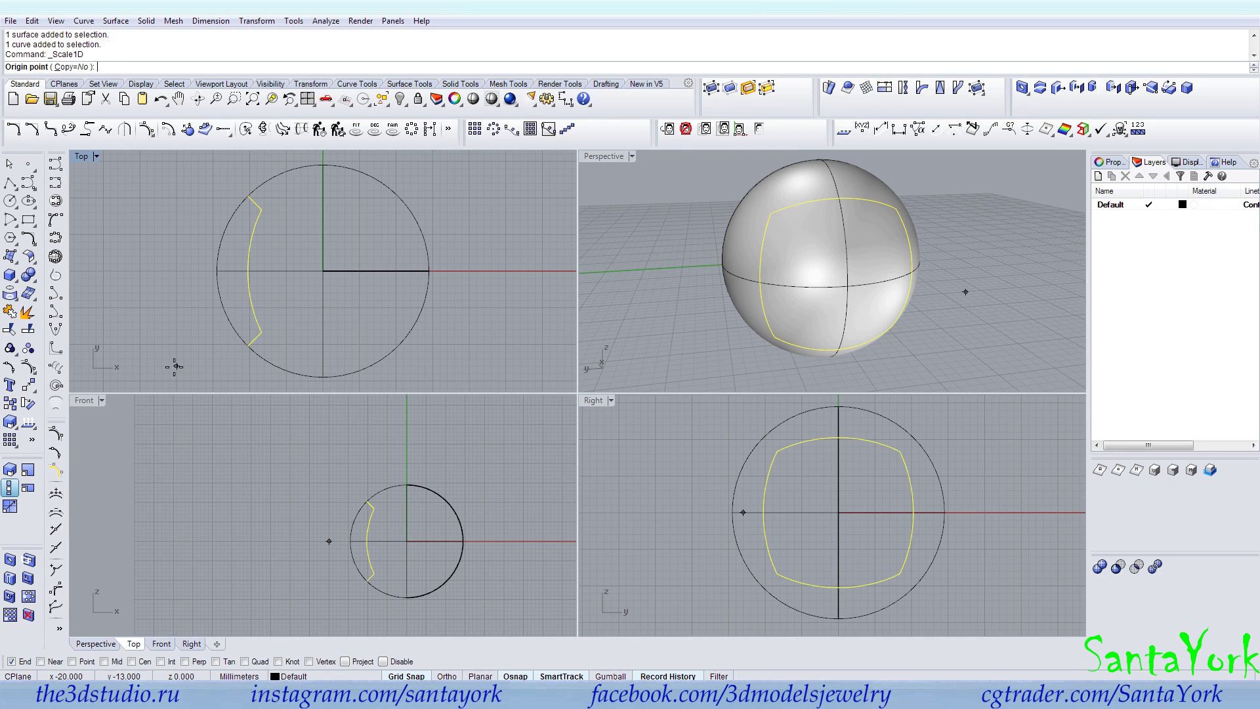
{"action": "type", "text": "0"}
{"action": "key", "text": "Return"}
{"action": "right_click_drag", "start_coordinate": [183, 240], "coordinate": [189, 358], "text": "ctrl"}
{"action": "left_click", "coordinate": [538, 298], "text": "shift"}
{"action": "key", "text": "Return"}
Flatten the panel outline along the X axis with one-dimensional scaling from origin 0, using 0.001 as the second reference.
{"action": "key", "text": "Return"}
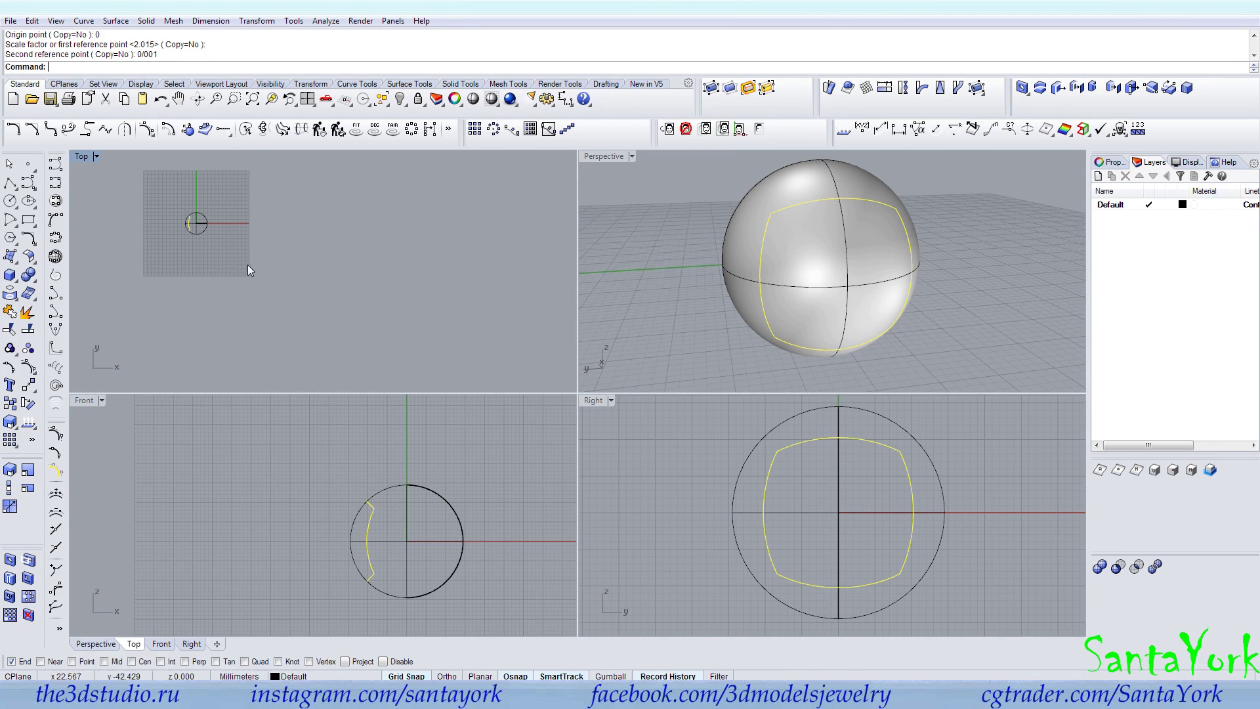
{"action": "type", "text": "0"}
{"action": "key", "text": "Return"}
{"action": "left_click", "coordinate": [450, 250], "text": "shift"}
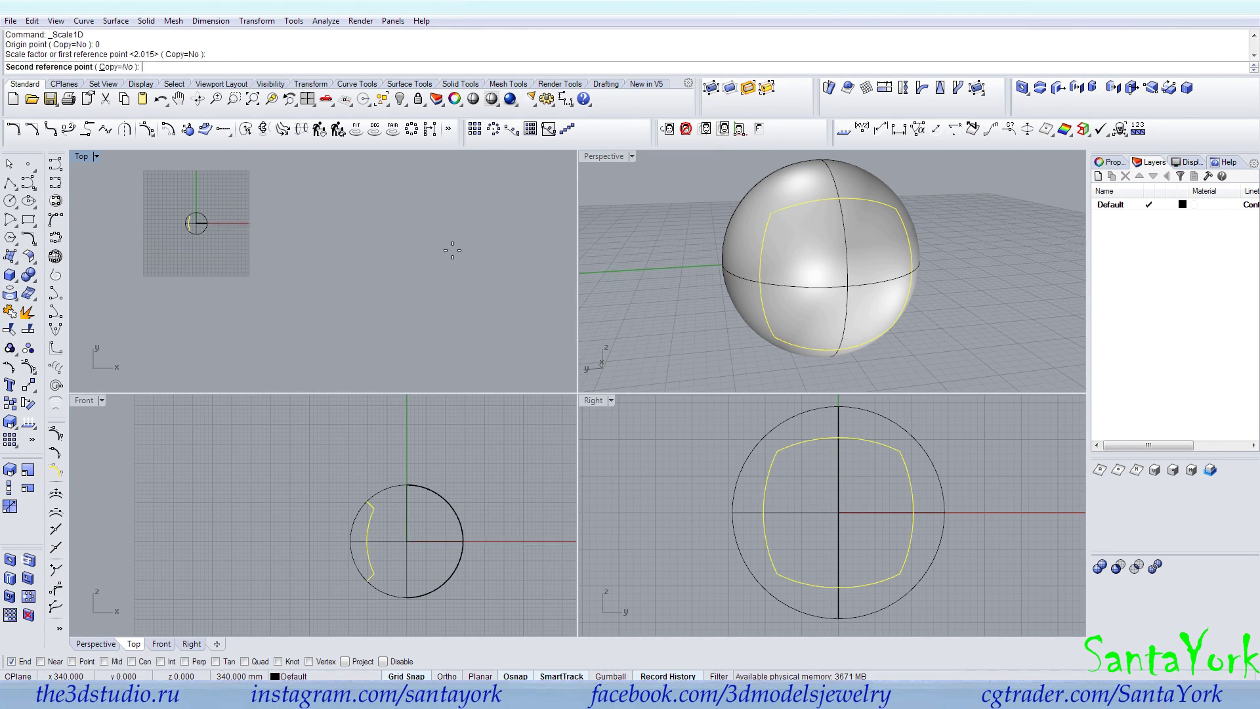
{"action": "type", "text": "0.001"}
{"action": "key", "text": "Return"}
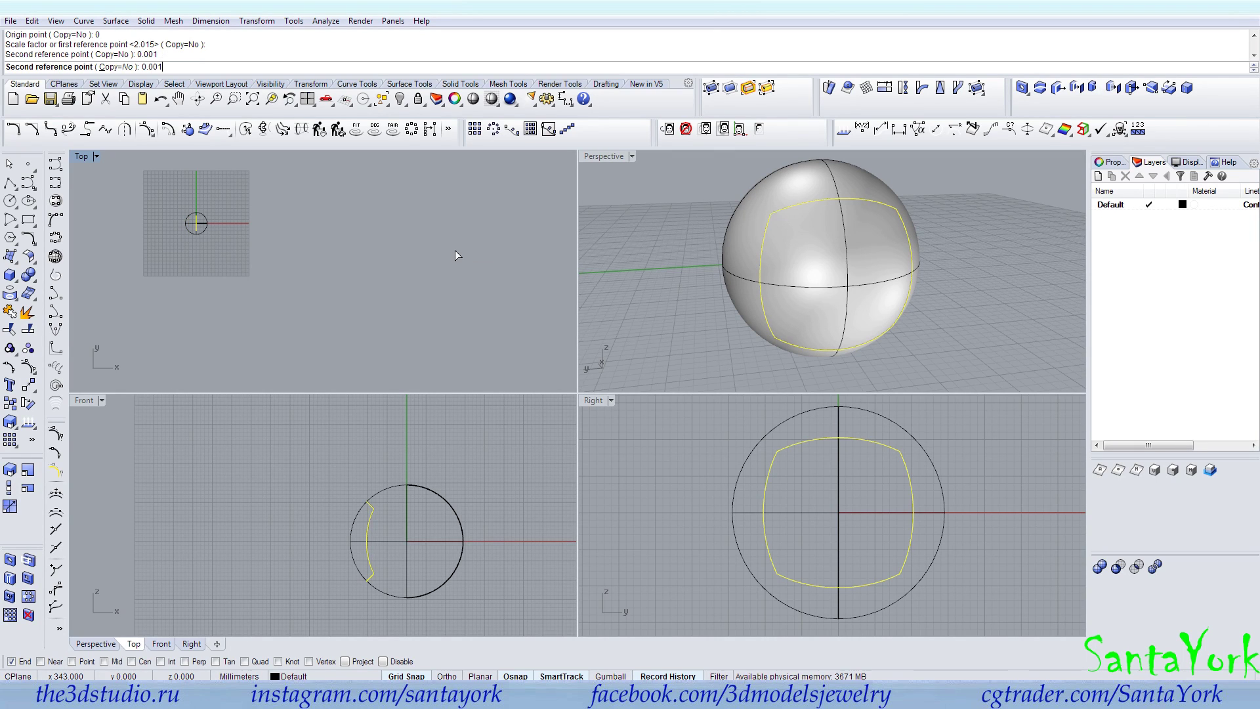
Draw an interpolated curve in the Right view between the panel's upper and lower edges, about 3.5 mm to the positive Y side.
{"action": "left_click", "coordinate": [56, 184]}
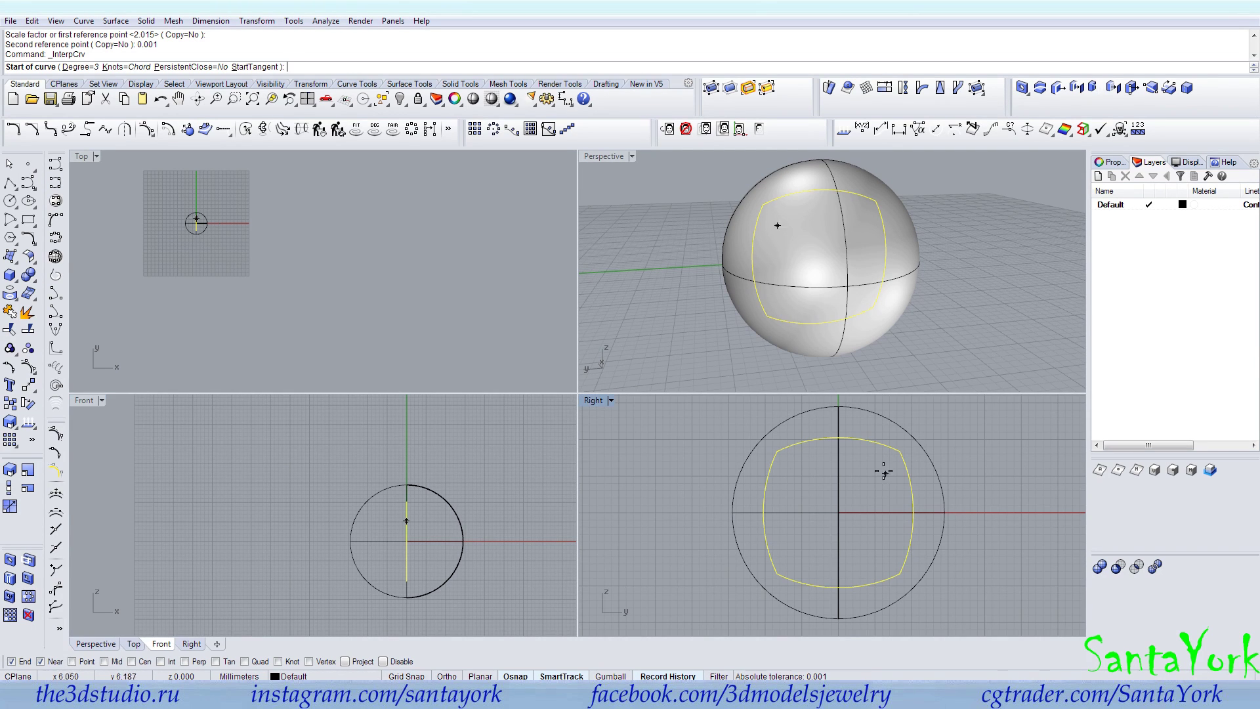
{"action": "left_click", "coordinate": [864, 441]}
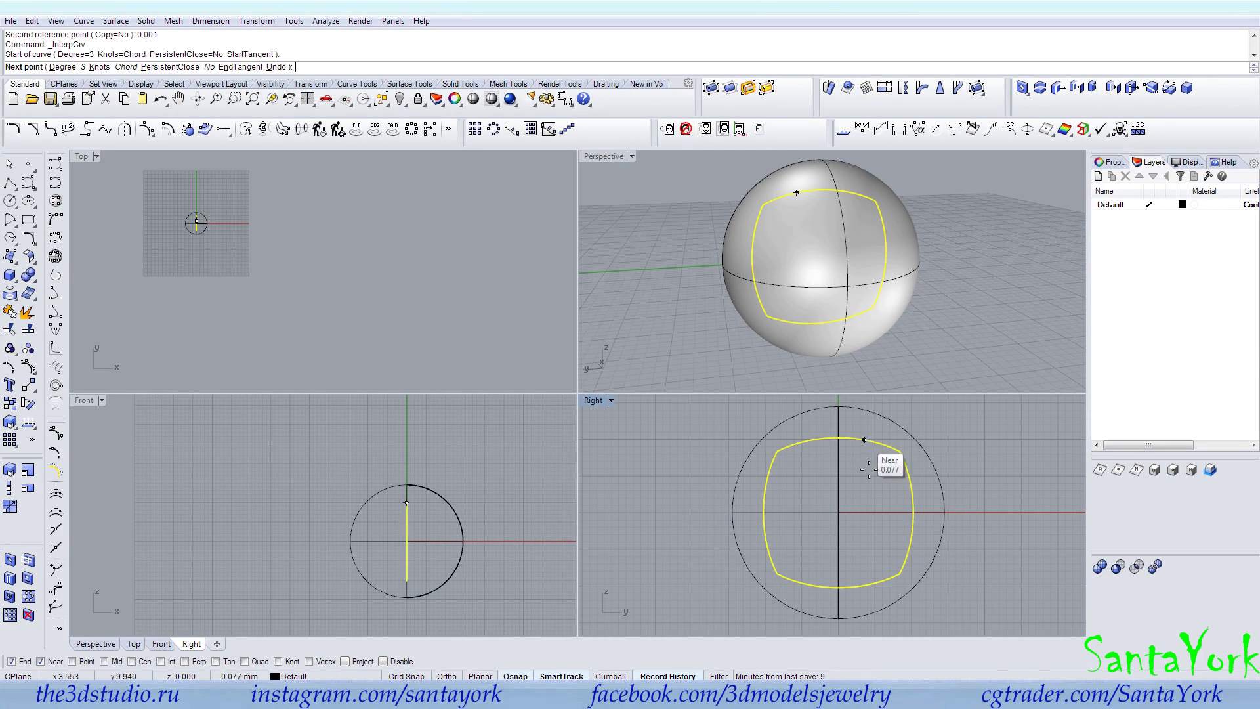
{"action": "left_click", "coordinate": [863, 583]}
{"action": "key", "text": "Return"}
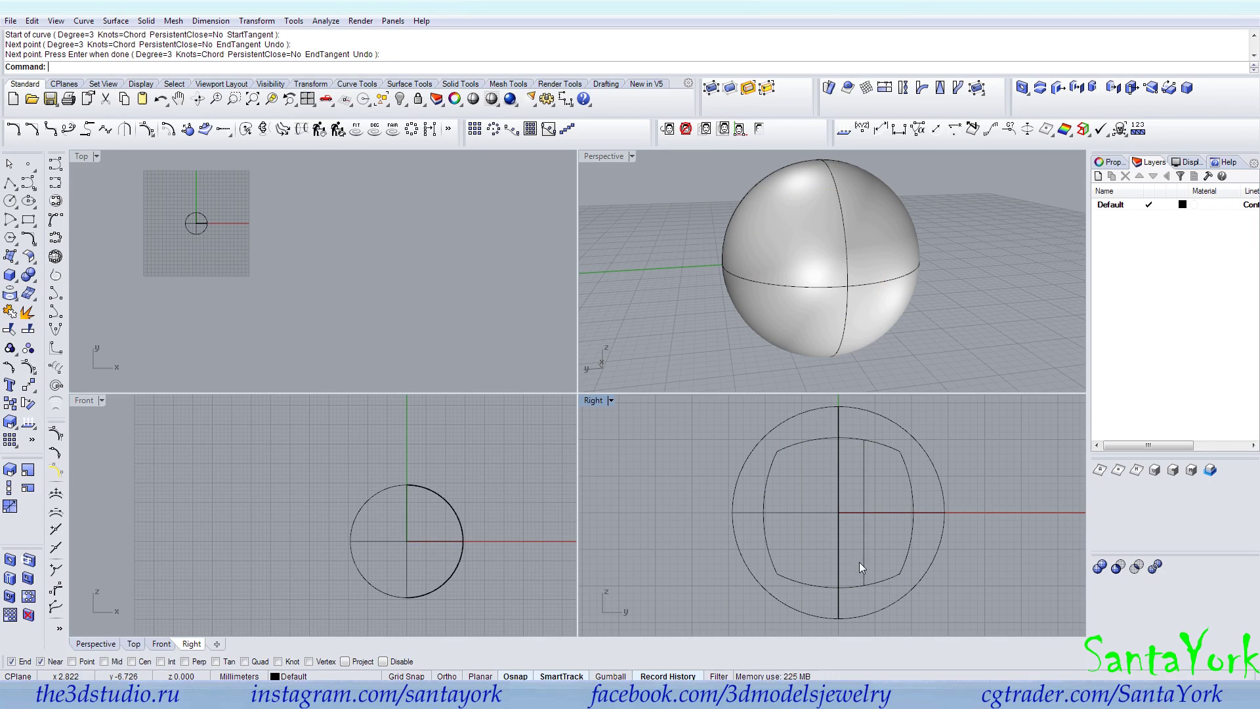
Bow the new seam curve slightly outward by moving its two middle control points away from the centre axis.
{"action": "left_click", "coordinate": [27, 368]}
{"action": "left_click_drag", "start_coordinate": [845, 551], "coordinate": [882, 488]}
{"action": "scroll", "coordinate": [863, 486], "scroll_direction": "up", "scroll_amount": 2}
{"action": "scroll", "coordinate": [863, 490], "scroll_direction": "up", "scroll_amount": 1}
{"action": "scroll", "coordinate": [884, 492], "scroll_direction": "down", "scroll_amount": 4}
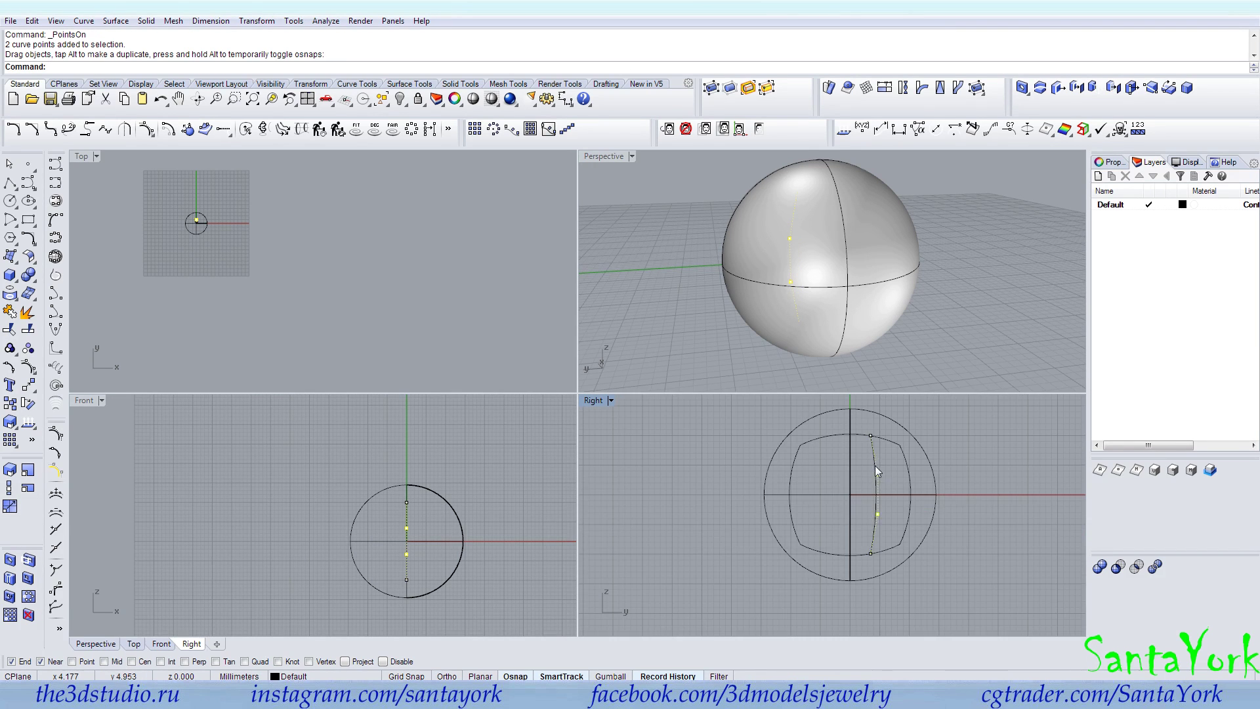
Mirror the bowed seam curve across the Y axis of the Right view, keeping the original.
{"action": "left_click", "coordinate": [876, 463]}
{"action": "left_click", "coordinate": [256, 21]}
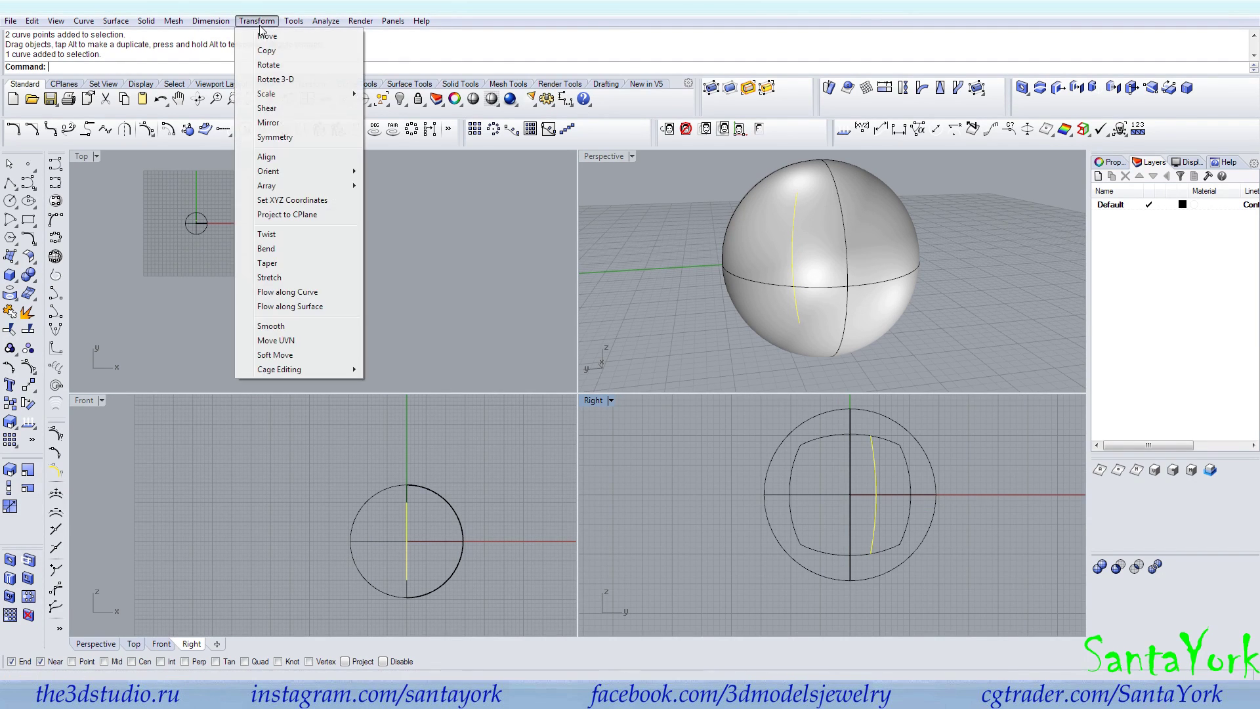
{"action": "left_click", "coordinate": [266, 124]}
{"action": "left_click", "coordinate": [187, 67]}
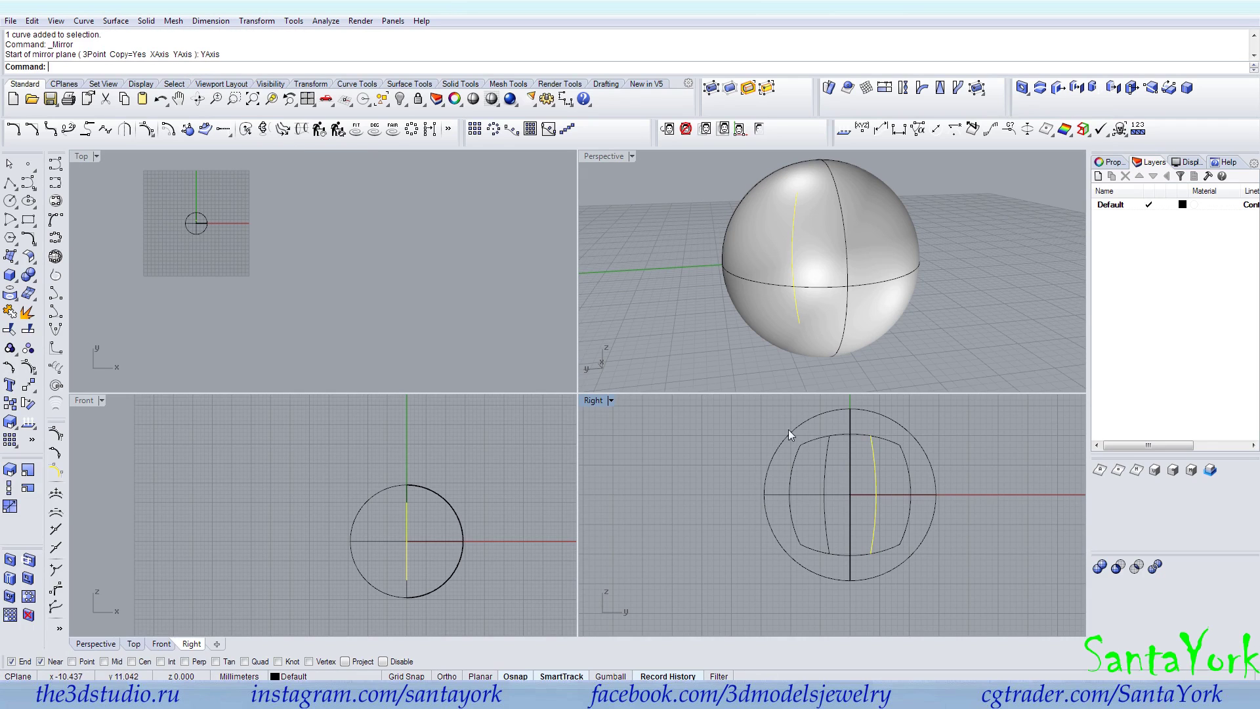
Slide the upper and lower end points of the original seam curve along the panel outline toward the centre axis.
{"action": "left_click", "coordinate": [28, 367]}
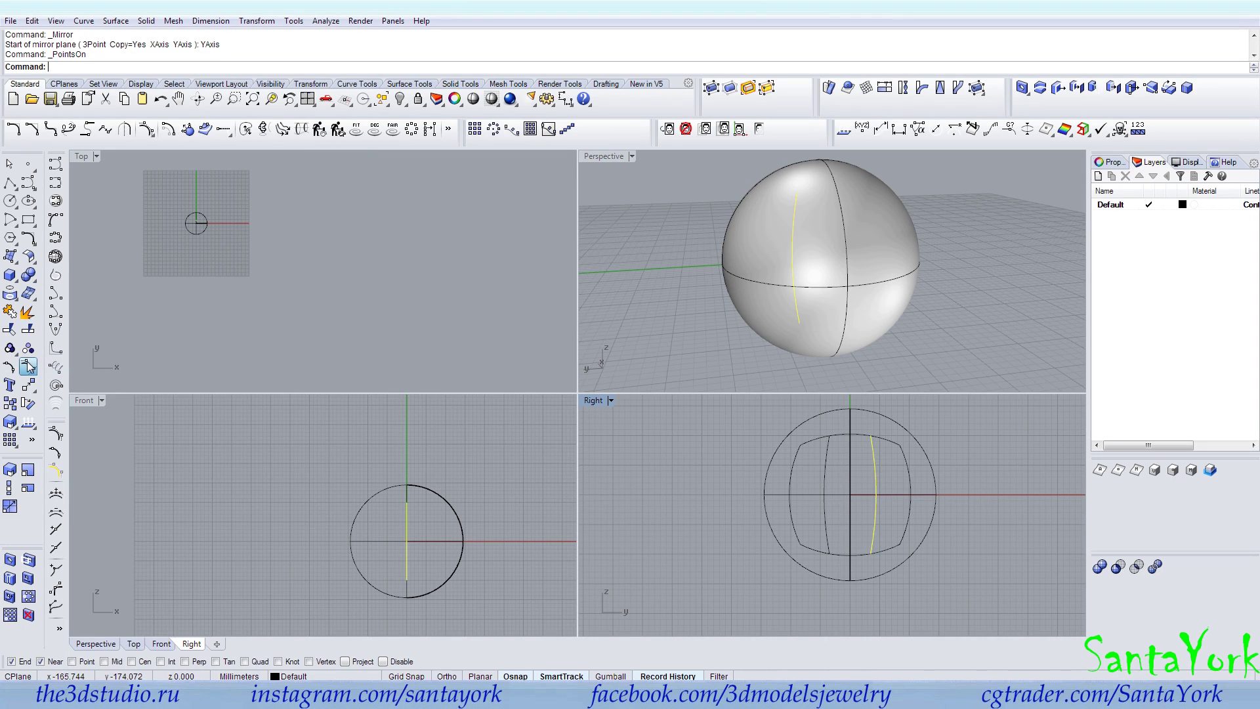
{"action": "left_click_drag", "start_coordinate": [883, 424], "coordinate": [883, 424]}
{"action": "left_click", "coordinate": [868, 558], "text": "shift"}
{"action": "scroll", "coordinate": [877, 440], "scroll_direction": "up", "scroll_amount": 5}
{"action": "left_click_drag", "start_coordinate": [875, 445], "coordinate": [850, 434]}
{"action": "left_click", "coordinate": [851, 446]}
{"action": "scroll", "coordinate": [850, 446], "scroll_direction": "up", "scroll_amount": 8}
{"action": "scroll", "coordinate": [851, 420], "scroll_direction": "down", "scroll_amount": 5}
{"action": "scroll", "coordinate": [854, 591], "scroll_direction": "up", "scroll_amount": 5}
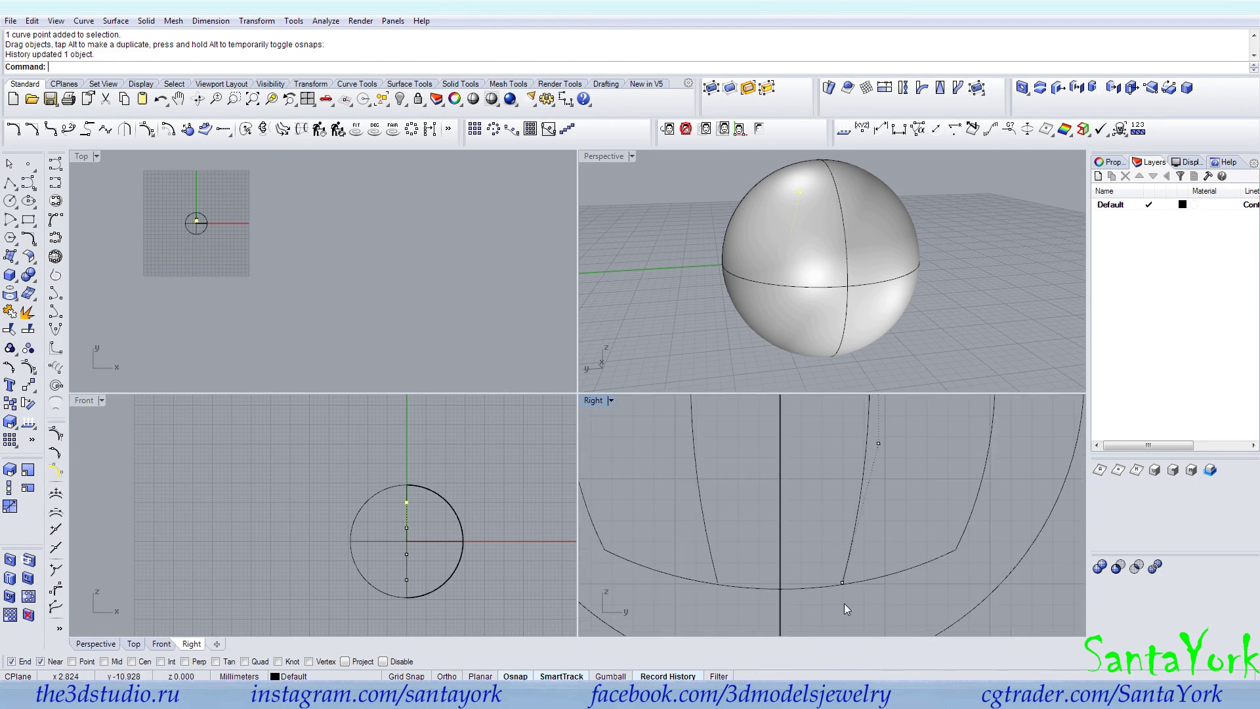
{"action": "left_click_drag", "start_coordinate": [858, 561], "coordinate": [876, 500]}
{"action": "scroll", "coordinate": [852, 585], "scroll_direction": "down", "scroll_amount": 5}
{"action": "scroll", "coordinate": [852, 587], "scroll_direction": "down", "scroll_amount": 8}
{"action": "scroll", "coordinate": [855, 549], "scroll_direction": "up", "scroll_amount": 8}
{"action": "scroll", "coordinate": [869, 486], "scroll_direction": "up", "scroll_amount": 4}
{"action": "scroll", "coordinate": [852, 487], "scroll_direction": "down", "scroll_amount": 8}
{"action": "key", "text": "Escape"}
{"action": "key", "text": "Escape"}
Group the flat panel outline with its two seam curves.
{"action": "left_click_drag", "start_coordinate": [850, 439], "coordinate": [836, 456]}
{"action": "left_click", "coordinate": [795, 467], "text": "shift"}
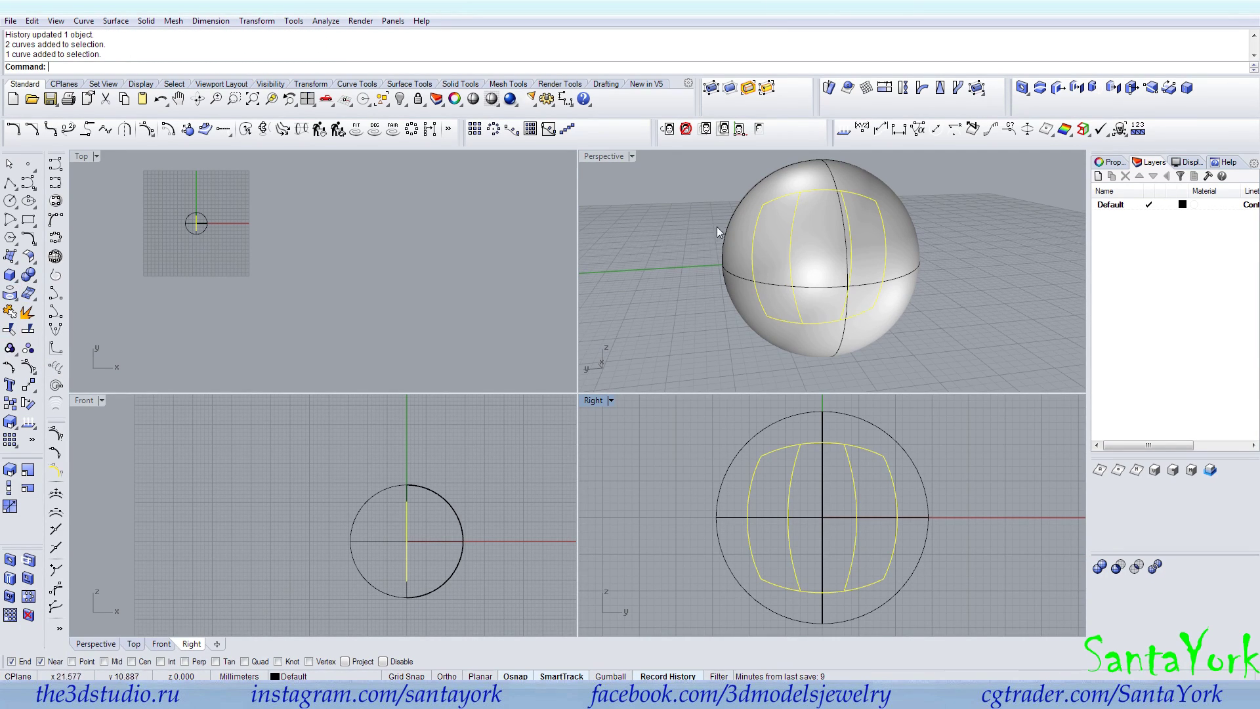
{"action": "right_click_drag", "start_coordinate": [710, 222], "coordinate": [830, 255]}
{"action": "left_click", "coordinate": [14, 356]}
{"action": "right_click_drag", "start_coordinate": [818, 479], "coordinate": [808, 480]}
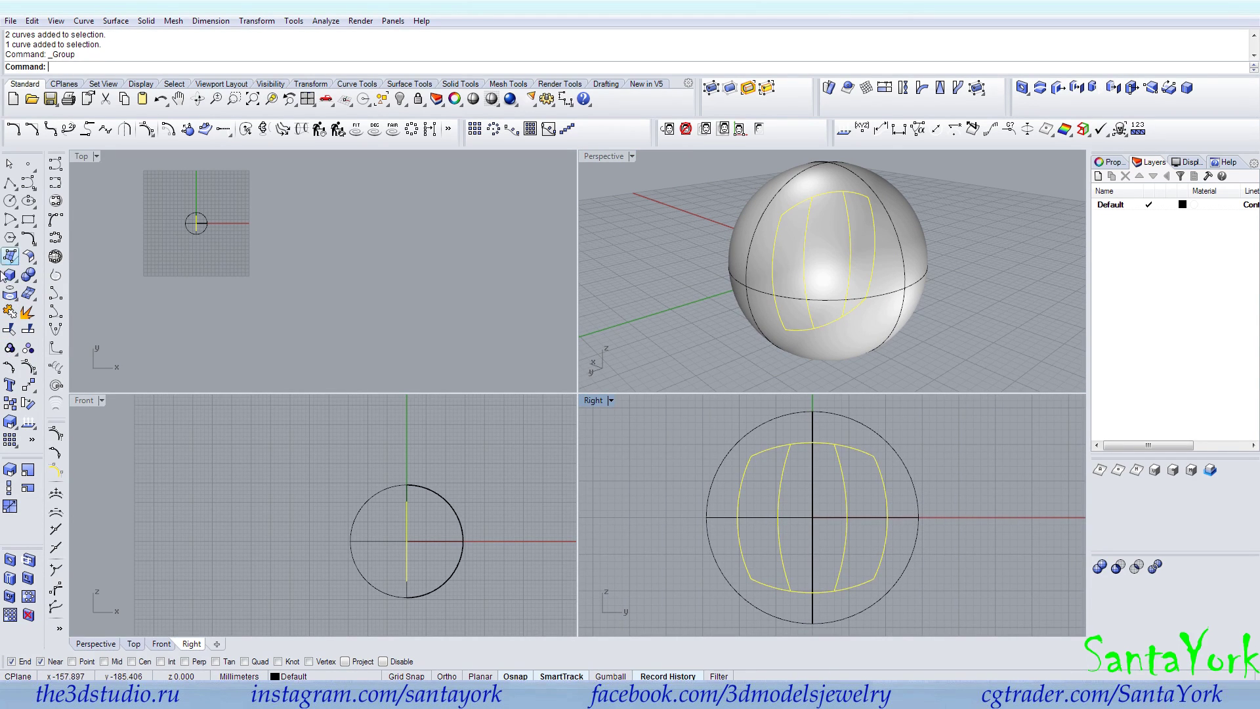
Project the grouped panel pattern from the Right view onto the sphere and group the resulting curves.
{"action": "left_click", "coordinate": [10, 294]}
{"action": "left_click", "coordinate": [740, 440]}
{"action": "key", "text": "Return"}
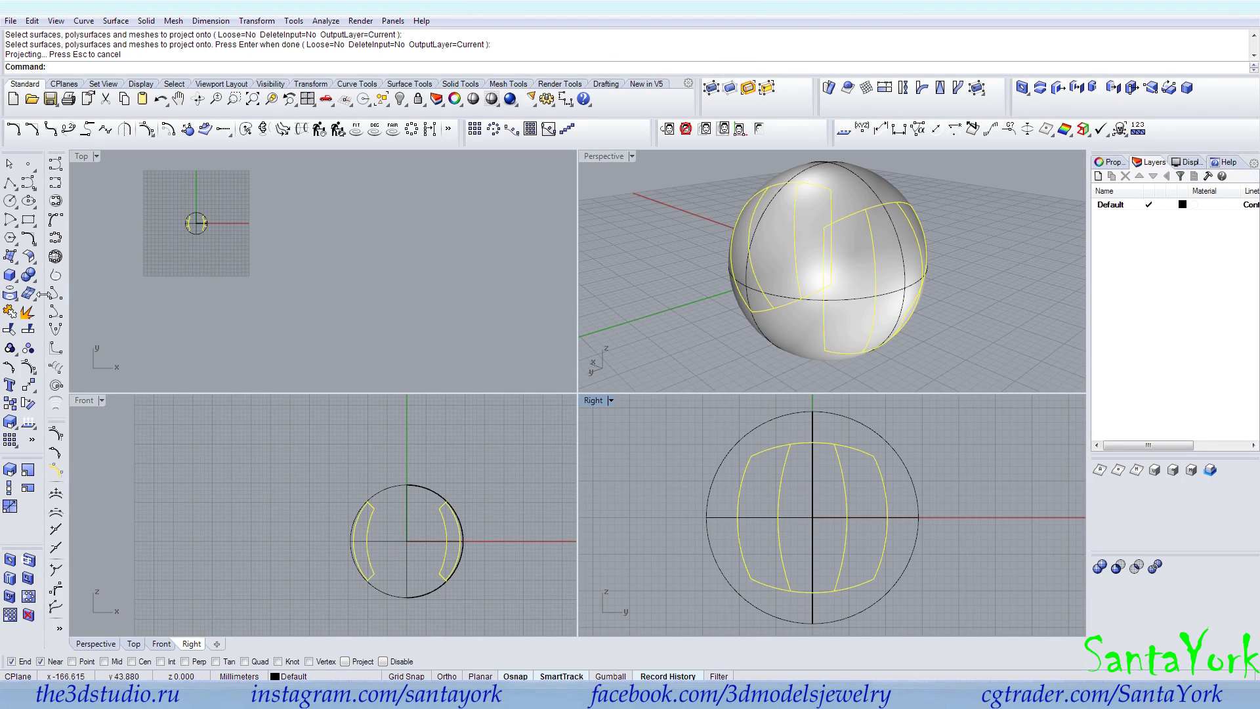
{"action": "left_click", "coordinate": [11, 348]}
{"action": "right_click_drag", "start_coordinate": [716, 269], "coordinate": [747, 265]}
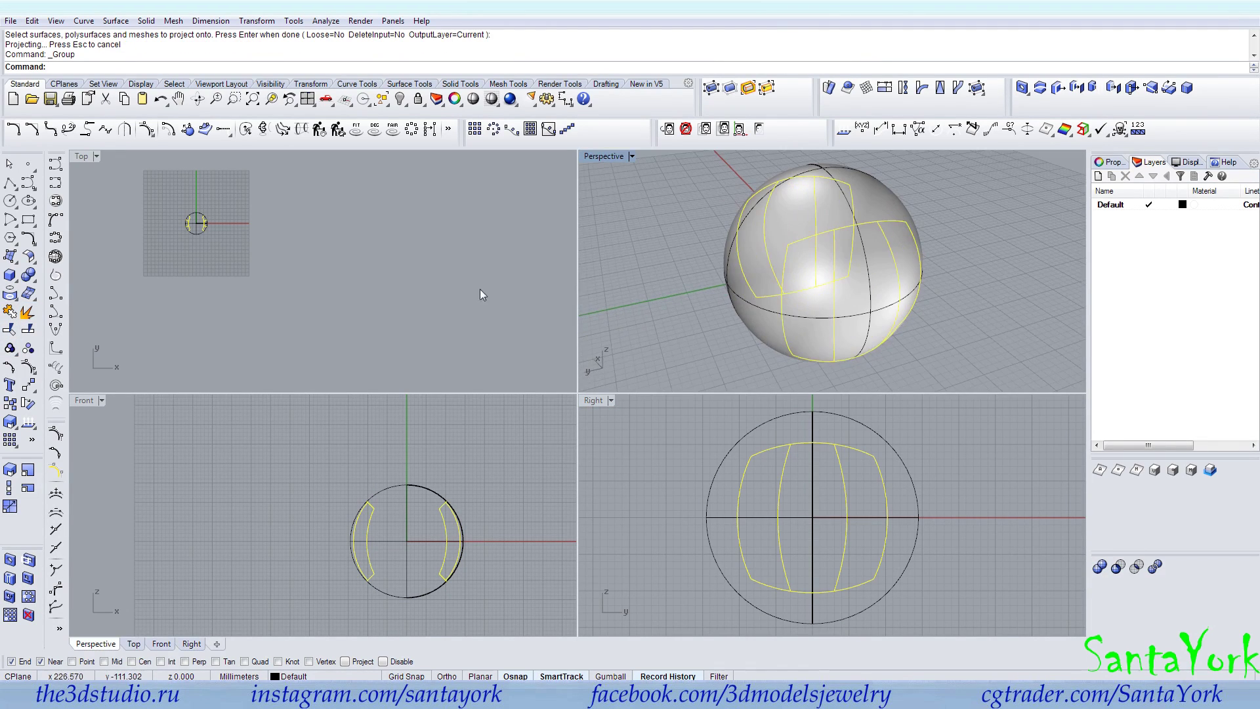
Rotate a copy of the projected panels by 90 degrees about origin 0 in the Front view.
{"action": "left_click", "coordinate": [28, 404]}
{"action": "type", "text": "0"}
{"action": "key", "text": "Return"}
{"action": "left_click", "coordinate": [406, 435]}
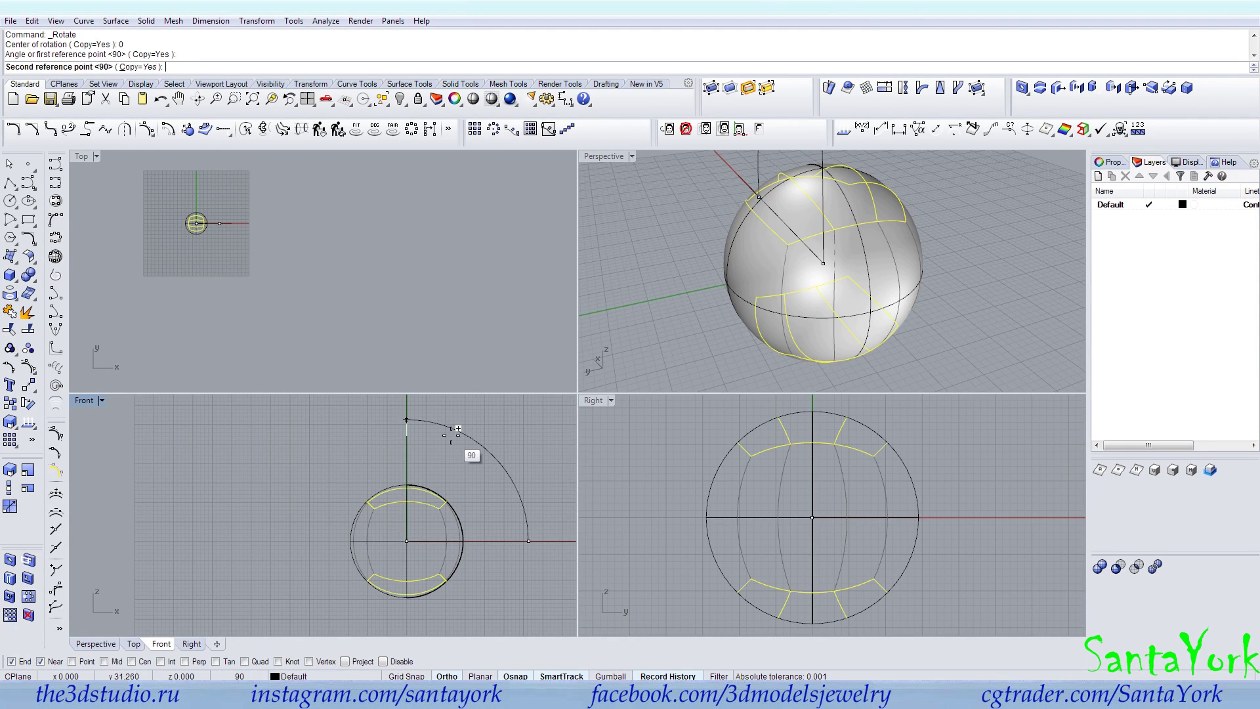
{"action": "left_click", "coordinate": [458, 428]}
Try rotating the upper and lower panels a quarter turn about the origin in the Top view without copying, and undo it.
{"action": "left_click", "coordinate": [824, 215]}
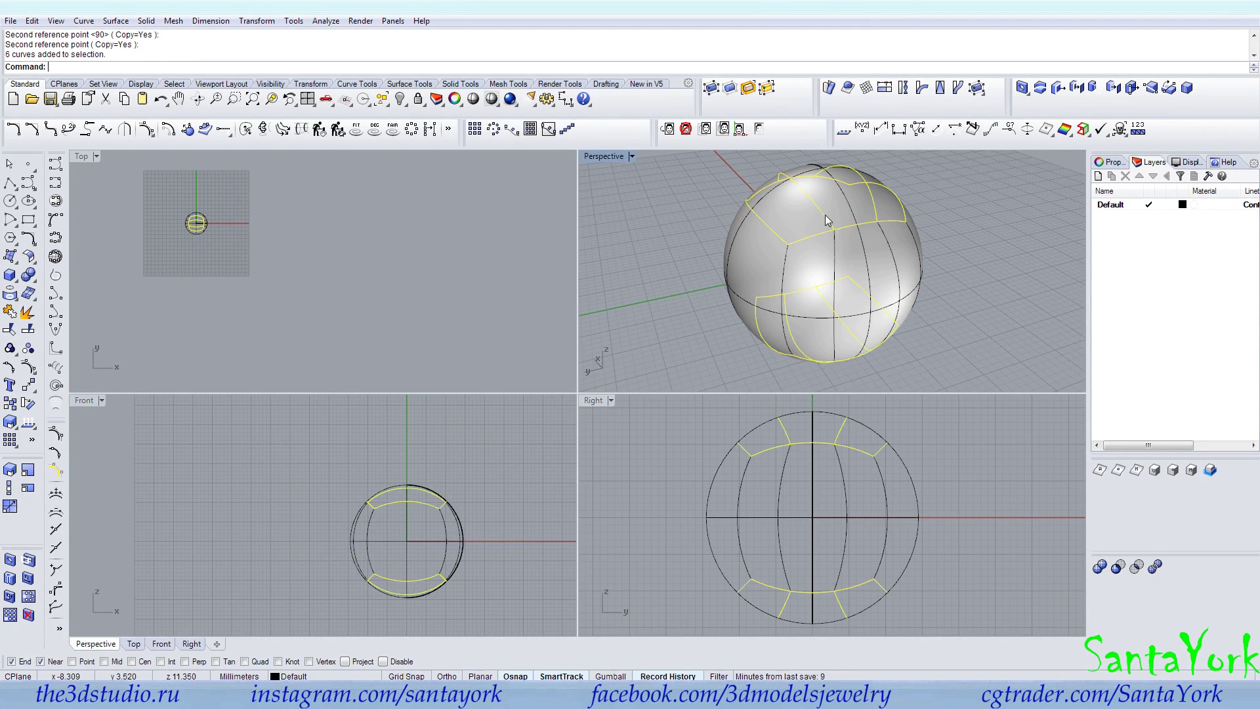
{"action": "left_click", "coordinate": [27, 403]}
{"action": "scroll", "coordinate": [126, 198], "scroll_direction": "up", "scroll_amount": 5}
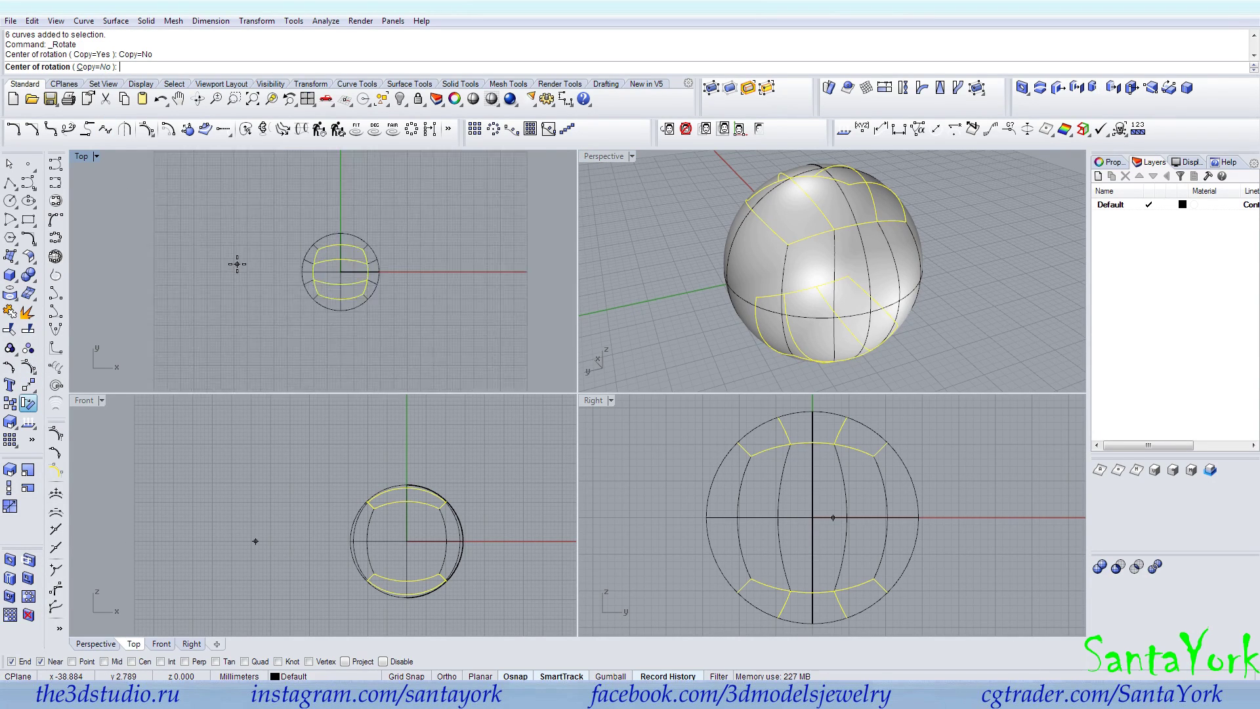
{"action": "type", "text": "0"}
{"action": "key", "text": "Return"}
{"action": "left_click", "coordinate": [281, 273]}
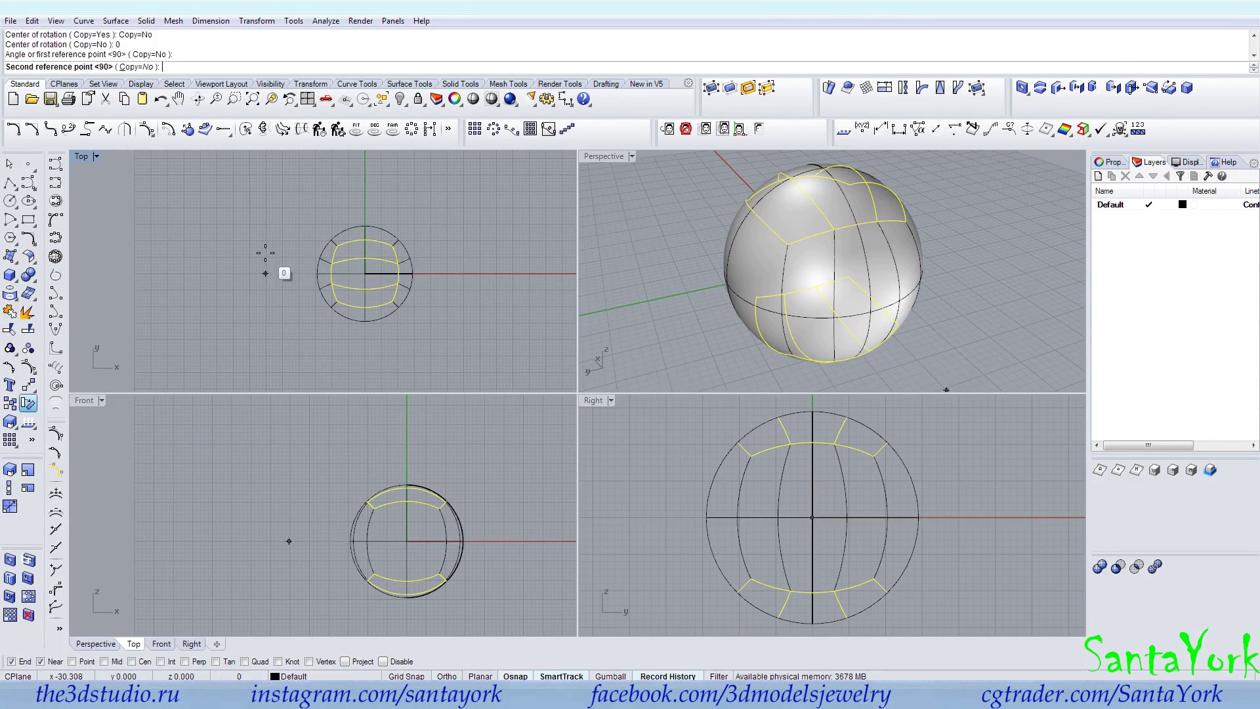
{"action": "left_click", "coordinate": [332, 200]}
{"action": "right_click_drag", "start_coordinate": [887, 235], "coordinate": [917, 230]}
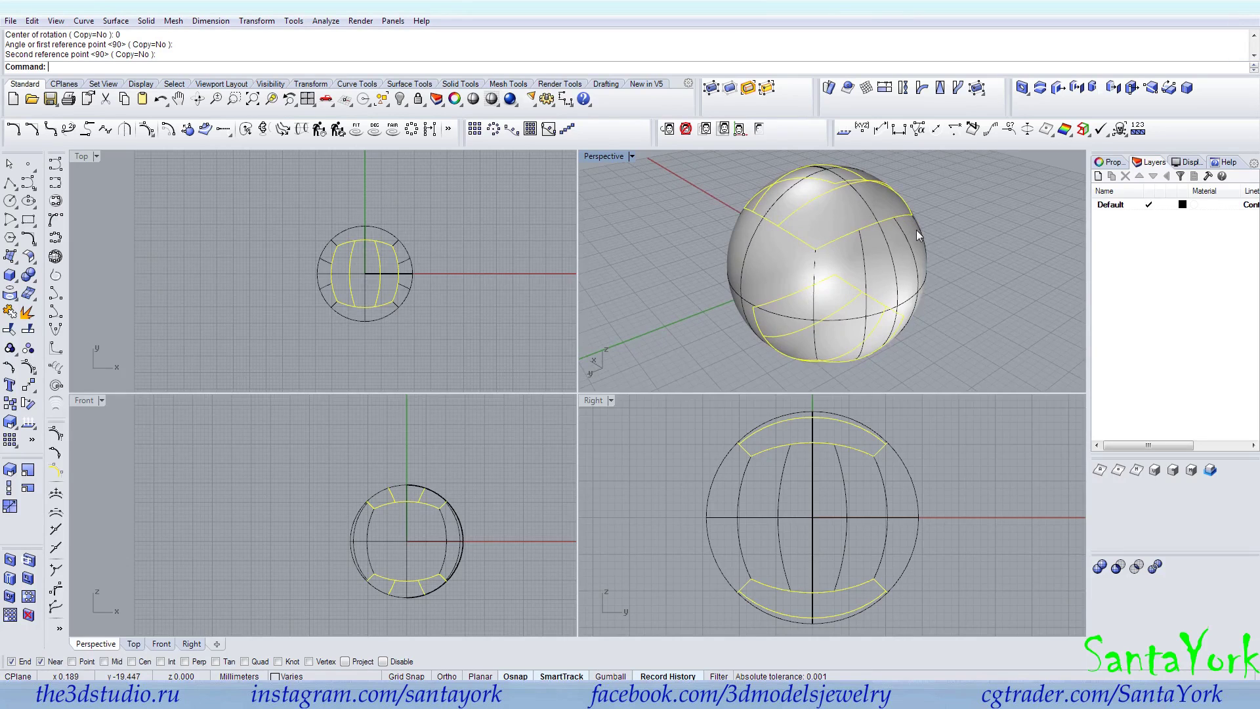
{"action": "key", "text": "ctrl+z"}
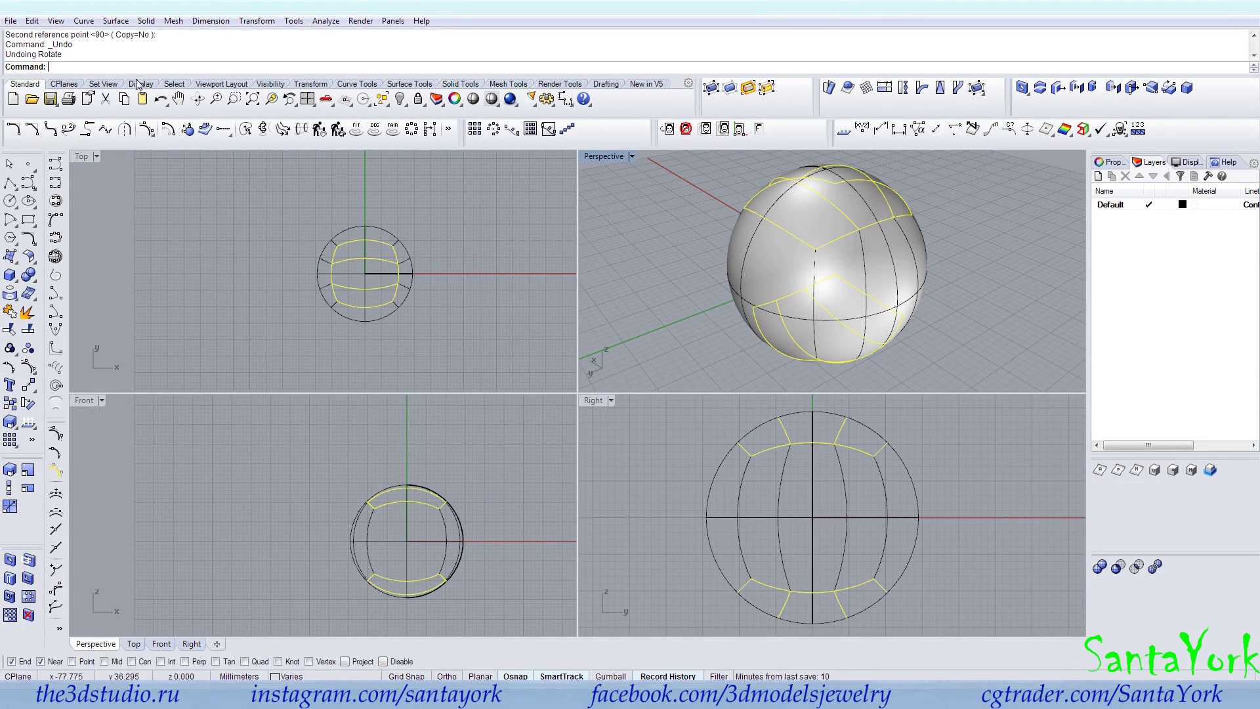
Rotate a copy of the upper and lower panels a quarter turn about origin 0 in the Top view.
{"action": "left_click", "coordinate": [28, 404]}
{"action": "left_click", "coordinate": [98, 66]}
{"action": "type", "text": "0"}
{"action": "key", "text": "Return"}
{"action": "left_click", "coordinate": [239, 216], "text": "shift"}
{"action": "left_click", "coordinate": [346, 193], "text": "shift"}
{"action": "left_click", "coordinate": [346, 191]}
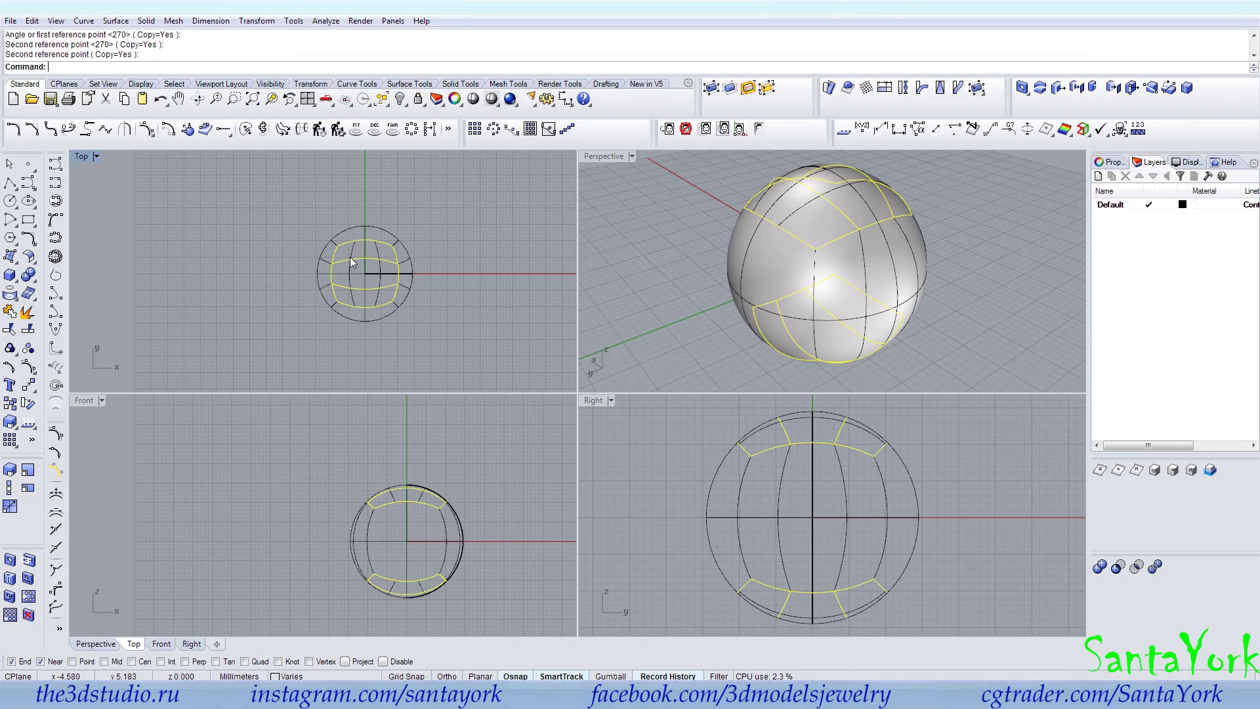
Rotate the original upper and lower panels a quarter turn about the origin in the Right view with Copy=No.
{"action": "key", "text": "Return"}
{"action": "left_click", "coordinate": [92, 66]}
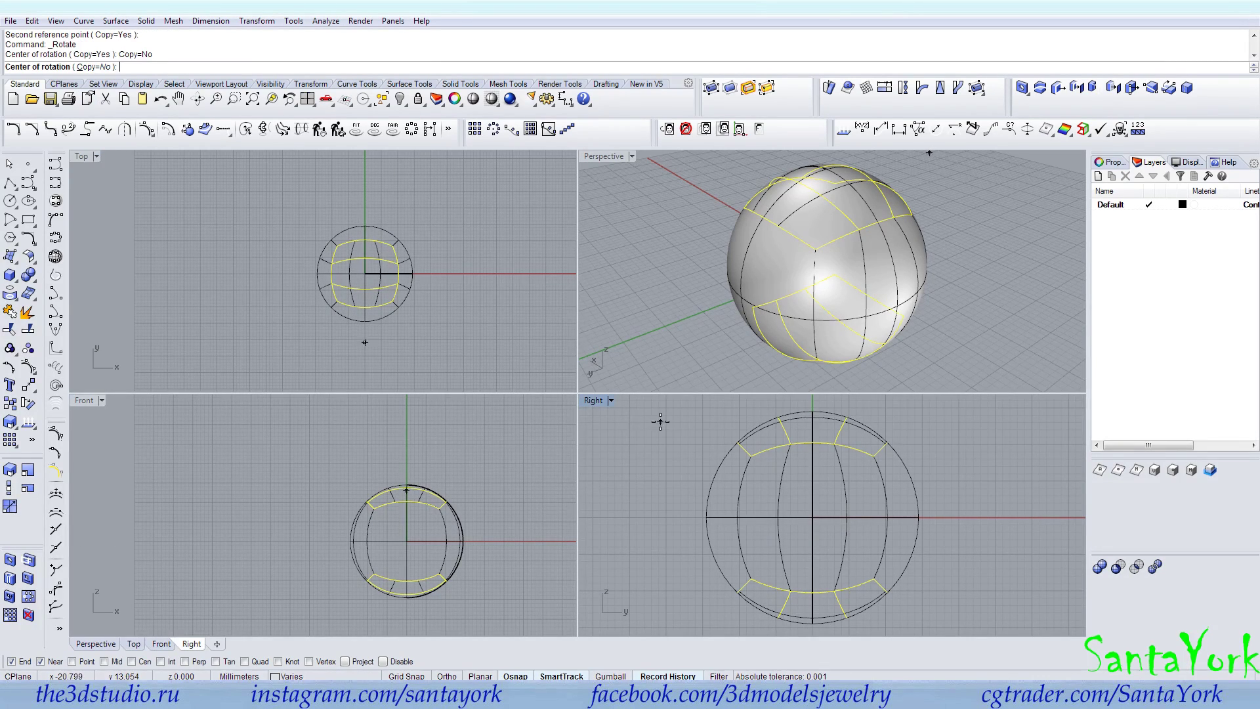
{"action": "key", "text": "Return"}
{"action": "scroll", "coordinate": [695, 439], "scroll_direction": "down", "scroll_amount": 6}
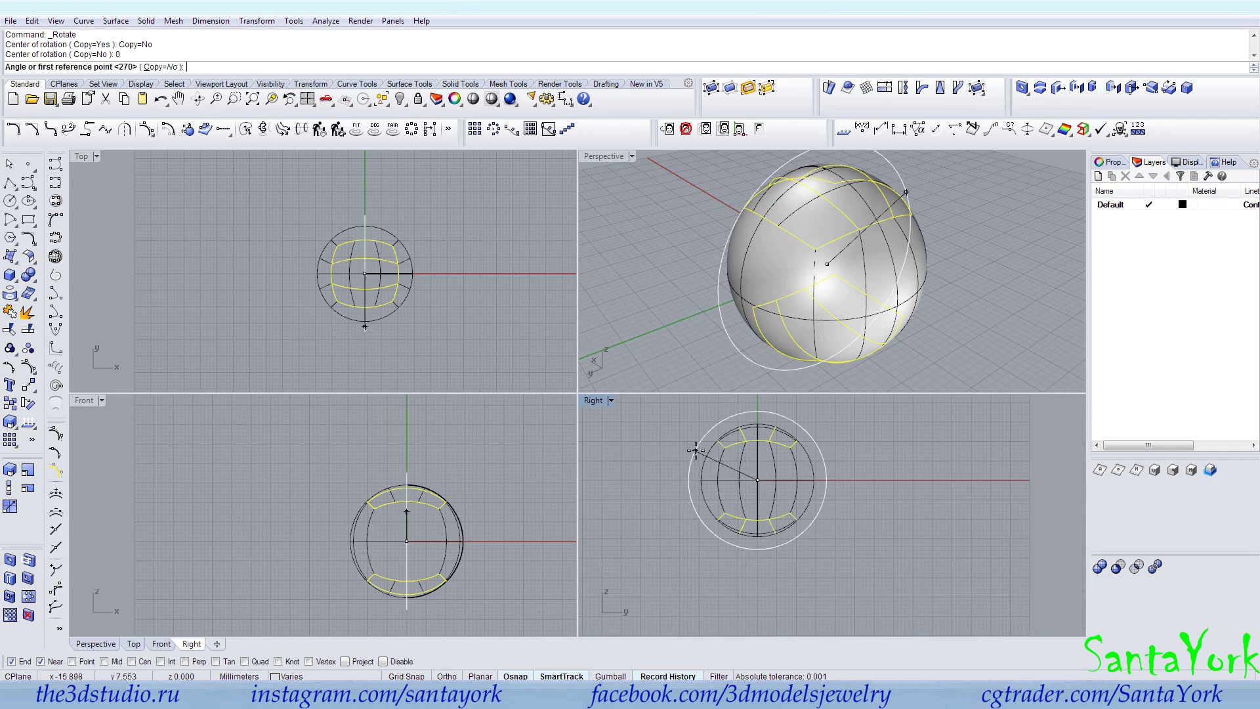
{"action": "left_click", "coordinate": [737, 398], "text": "shift"}
{"action": "left_click", "coordinate": [689, 415]}
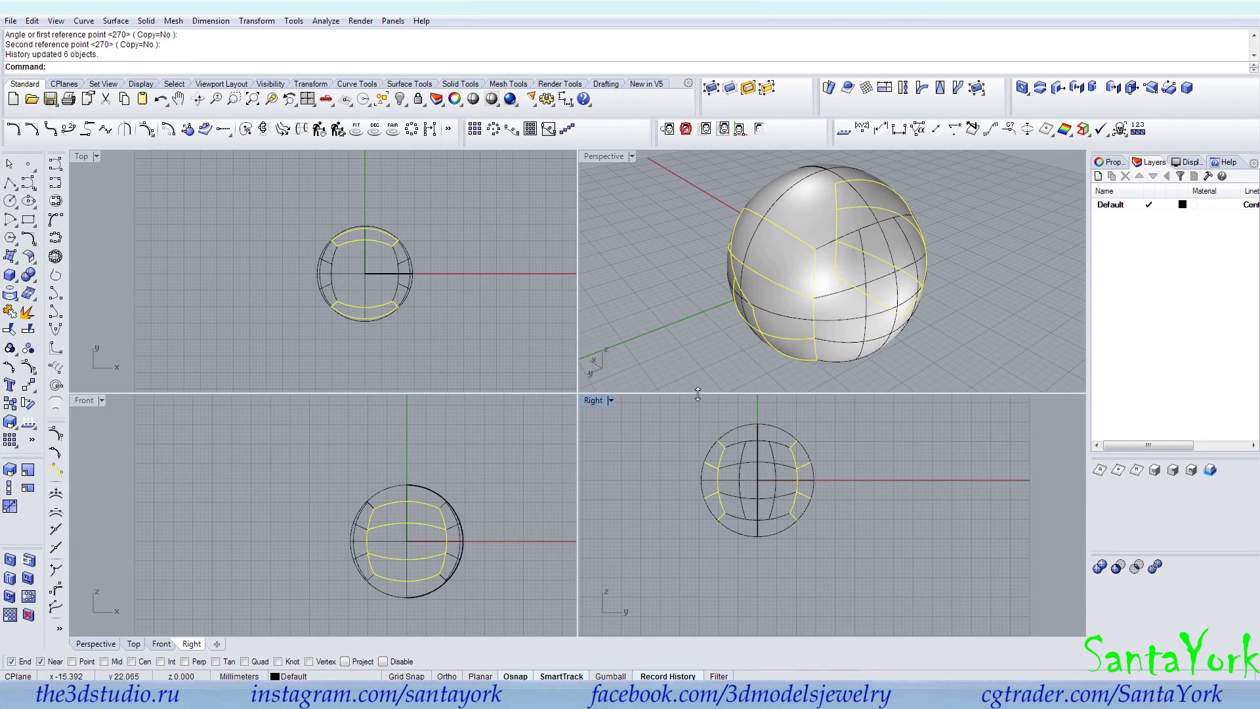
Copy the rotated panels to the clipboard, undo the rotation, delete the selected originals and paste the rotated panels back.
{"action": "left_click", "coordinate": [129, 100]}
{"action": "left_click", "coordinate": [161, 100]}
{"action": "key", "text": "Delete"}
{"action": "left_click", "coordinate": [144, 96]}
{"action": "left_click", "coordinate": [632, 238]}
{"action": "right_click_drag", "start_coordinate": [631, 239], "coordinate": [844, 317]}
Turn off the surface isocurves of the sphere in its object properties.
{"action": "left_click", "coordinate": [843, 317]}
{"action": "left_click", "coordinate": [1115, 162]}
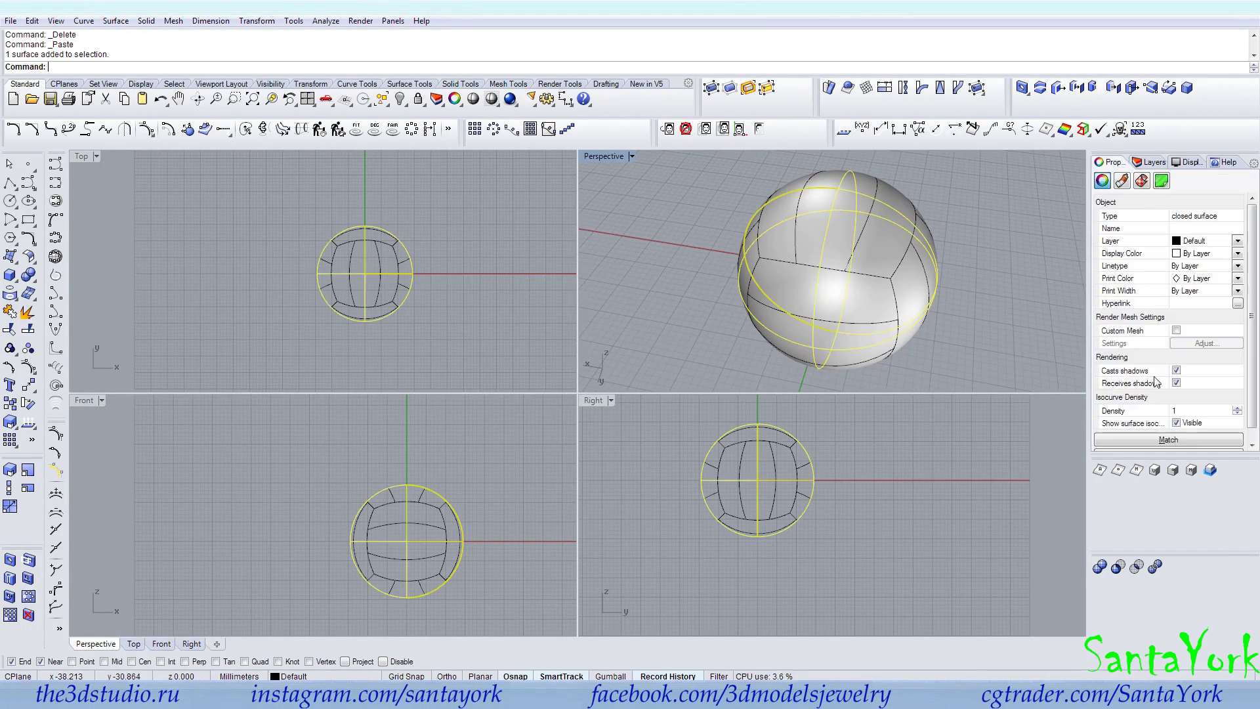
{"action": "left_click", "coordinate": [1180, 423]}
{"action": "left_click", "coordinate": [1002, 314]}
{"action": "right_click_drag", "start_coordinate": [1002, 314], "coordinate": [739, 285]}
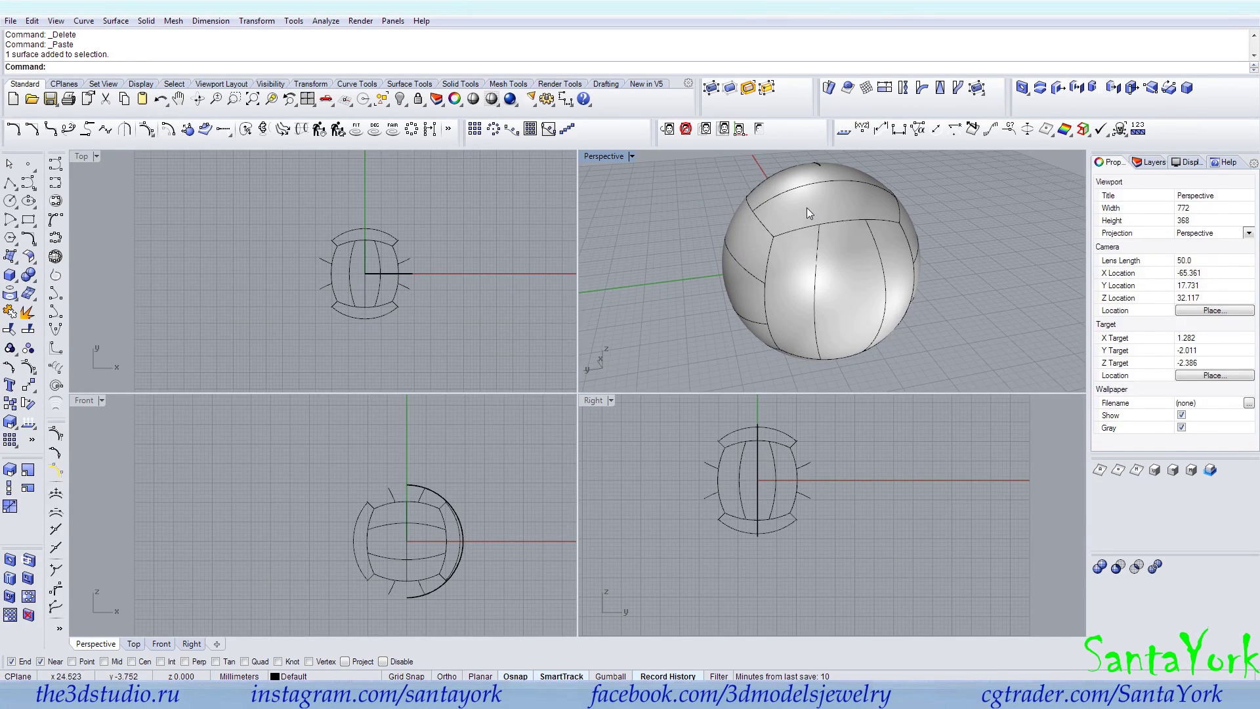
Delete all the projected panel curve groups around the sphere.
{"action": "left_click", "coordinate": [806, 185]}
{"action": "key", "text": "Delete"}
{"action": "left_click", "coordinate": [773, 247]}
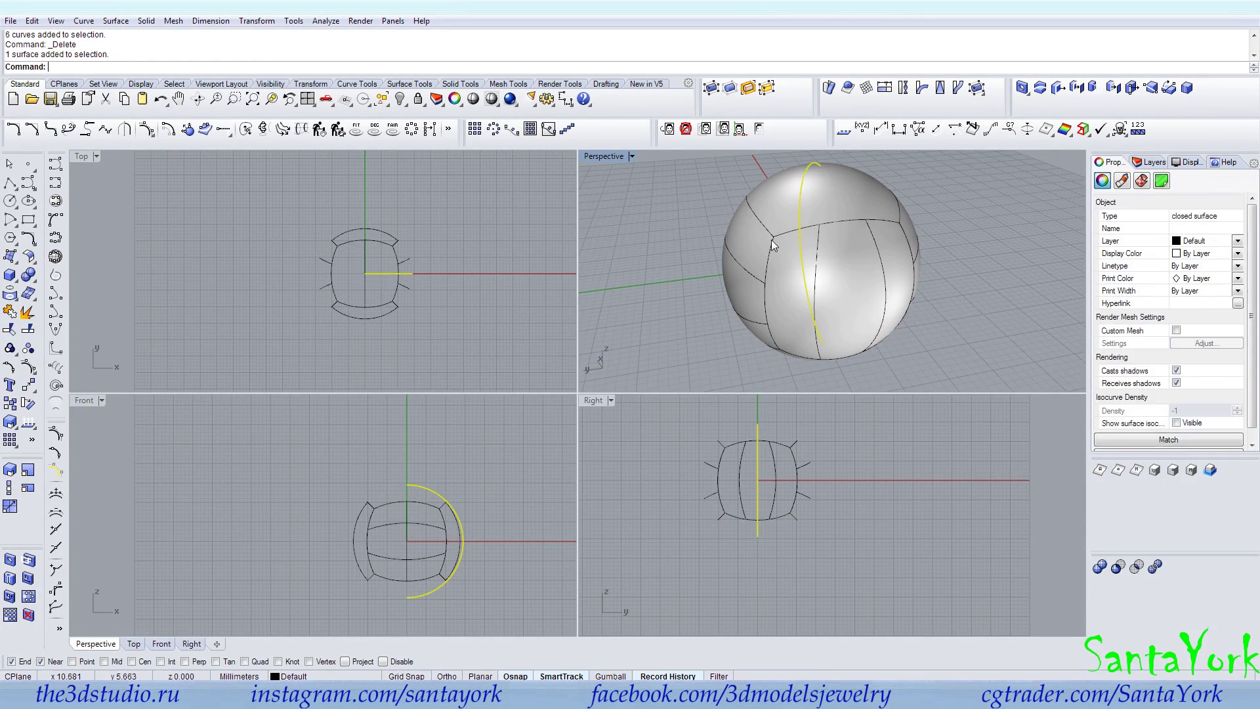
{"action": "left_click", "coordinate": [771, 238]}
{"action": "key", "text": "Return"}
{"action": "key", "text": "Delete"}
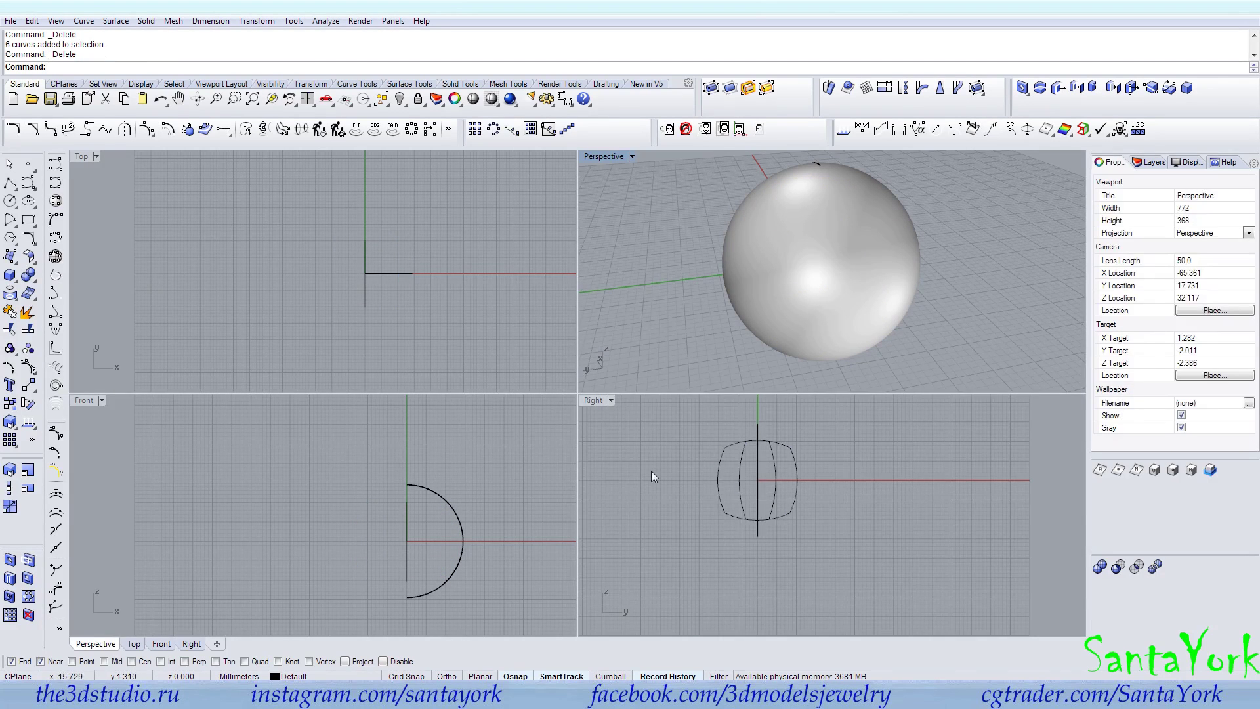
Offset the flat panel outline inward by 0.1 mm.
{"action": "scroll", "coordinate": [747, 450], "scroll_direction": "up", "scroll_amount": 5}
{"action": "left_click", "coordinate": [715, 430]}
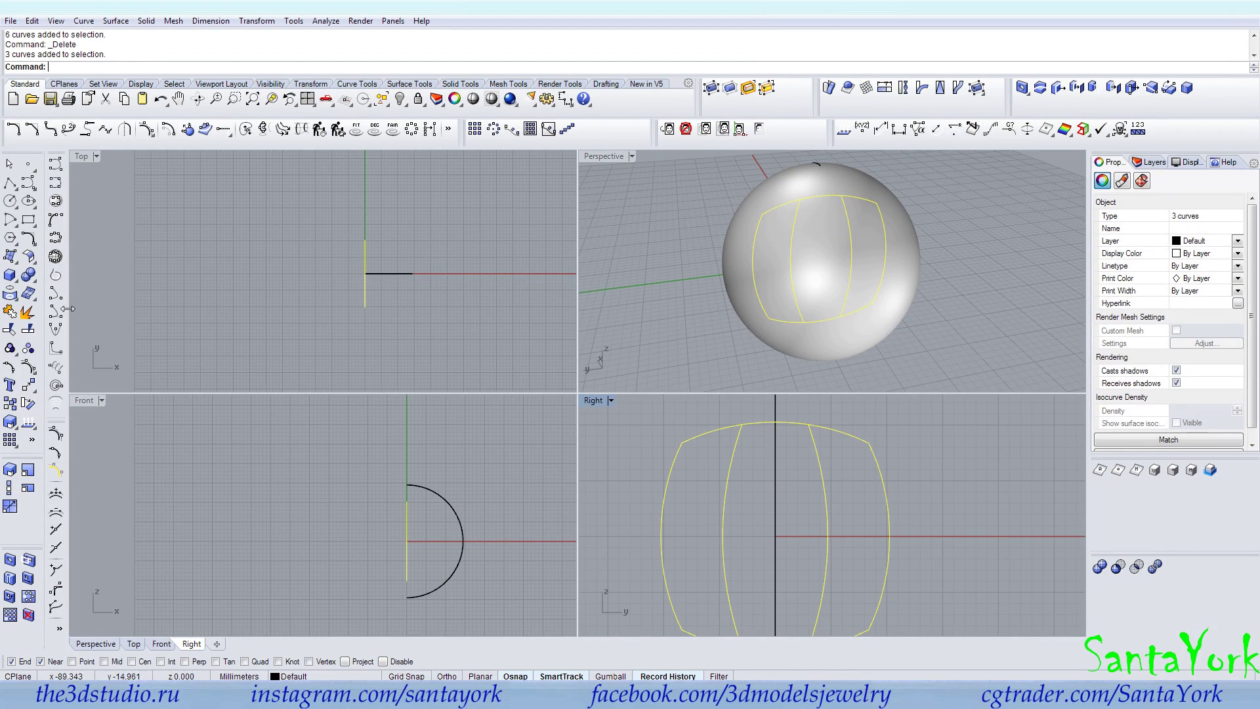
{"action": "left_click", "coordinate": [168, 130]}
{"action": "left_click", "coordinate": [702, 436]}
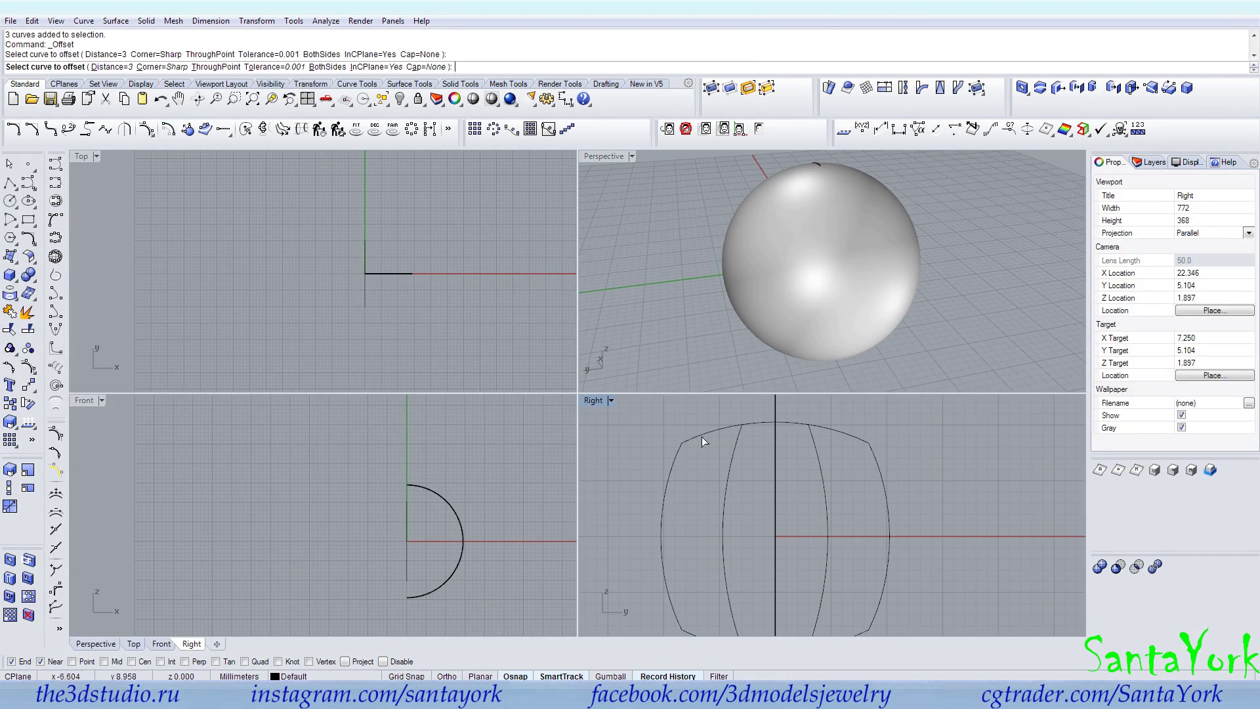
{"action": "type", "text": "0.1"}
{"action": "key", "text": "Return"}
{"action": "left_click", "coordinate": [711, 453]}
Offset the seam curve on the negative Y side by 0.1 mm to both of its sides.
{"action": "key", "text": "Return"}
{"action": "left_click", "coordinate": [724, 453]}
{"action": "left_click", "coordinate": [755, 458]}
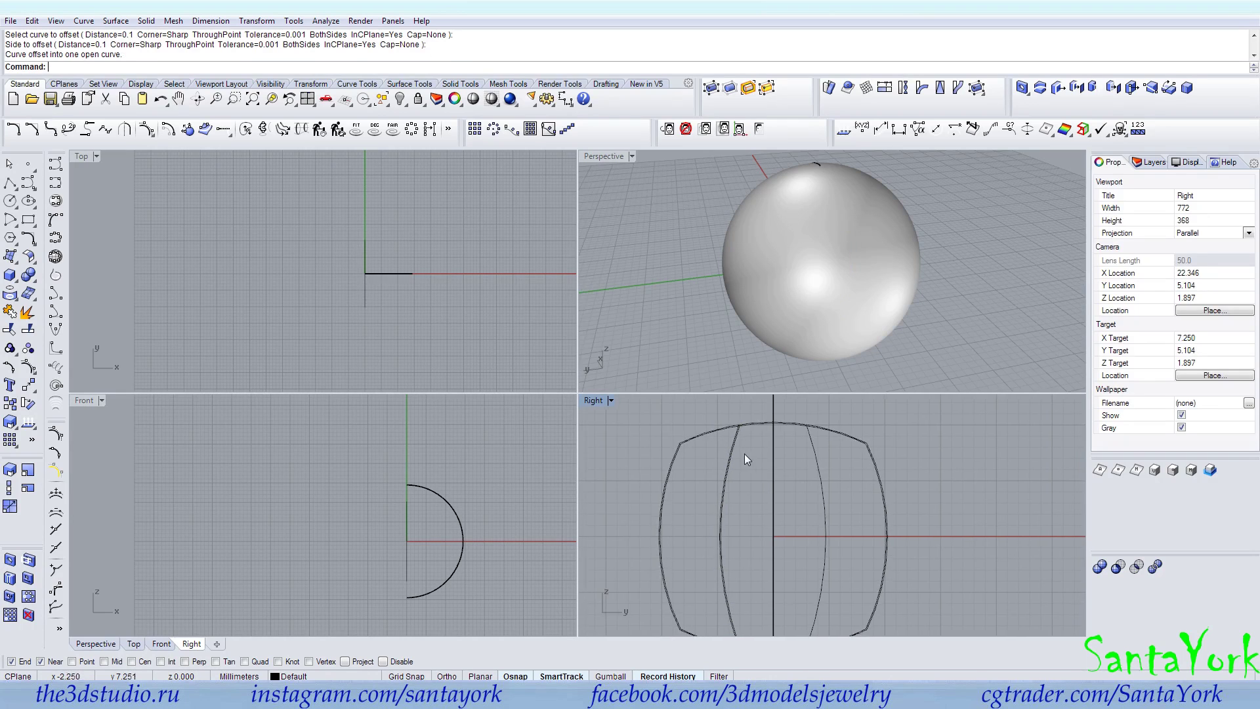
{"action": "right_click", "coordinate": [735, 444]}
{"action": "left_click", "coordinate": [735, 444]}
{"action": "left_click", "coordinate": [745, 446]}
Trim the inner outline and the two seam offsets against each other where they cross at both ends of the seam.
{"action": "scroll", "coordinate": [743, 427], "scroll_direction": "up", "scroll_amount": 14}
{"action": "scroll", "coordinate": [741, 424], "scroll_direction": "up", "scroll_amount": 3}
{"action": "left_click", "coordinate": [747, 428]}
{"action": "left_click", "coordinate": [695, 449], "text": "shift"}
{"action": "left_click", "coordinate": [6, 333]}
{"action": "left_click", "coordinate": [704, 423]}
{"action": "left_click", "coordinate": [734, 425]}
{"action": "scroll", "coordinate": [739, 418], "scroll_direction": "down", "scroll_amount": 11}
{"action": "scroll", "coordinate": [727, 507], "scroll_direction": "down", "scroll_amount": 4}
{"action": "scroll", "coordinate": [724, 538], "scroll_direction": "up", "scroll_amount": 8}
{"action": "left_click", "coordinate": [699, 552]}
{"action": "left_click", "coordinate": [653, 545]}
{"action": "scroll", "coordinate": [695, 573], "scroll_direction": "down", "scroll_amount": 4}
{"action": "scroll", "coordinate": [706, 581], "scroll_direction": "down", "scroll_amount": 4}
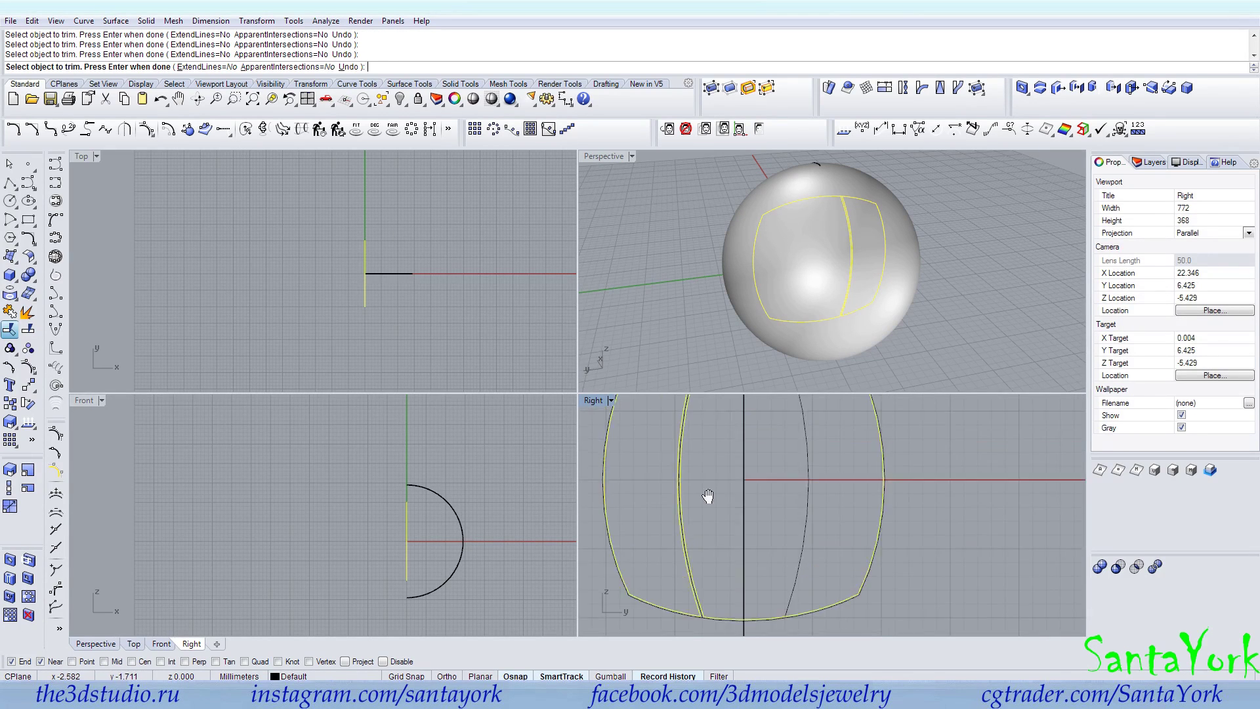
{"action": "scroll", "coordinate": [690, 435], "scroll_direction": "up", "scroll_amount": 6}
{"action": "key", "text": "Return"}
Join the trimmed outline and seam pieces, and mirror the center-side seam offset across the Right view's vertical Y axis.
{"action": "left_click", "coordinate": [678, 485], "text": "ctrl"}
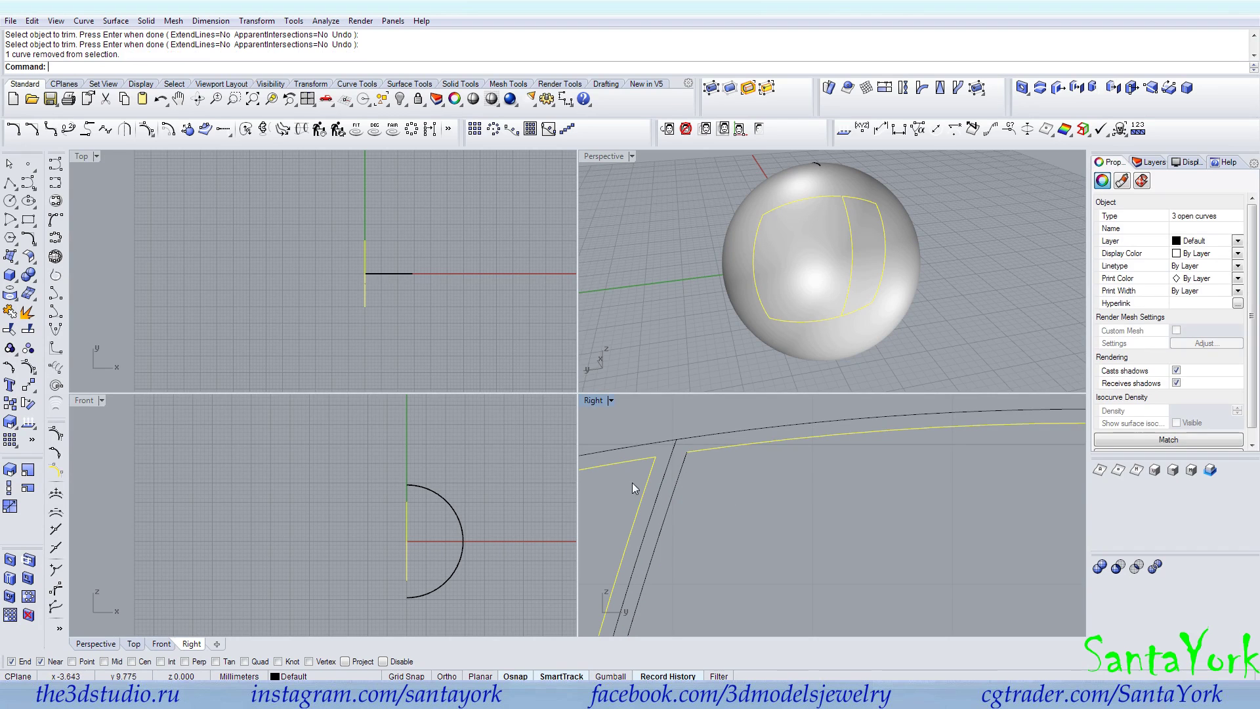
{"action": "key", "text": "ctrl+j"}
{"action": "left_click", "coordinate": [682, 473]}
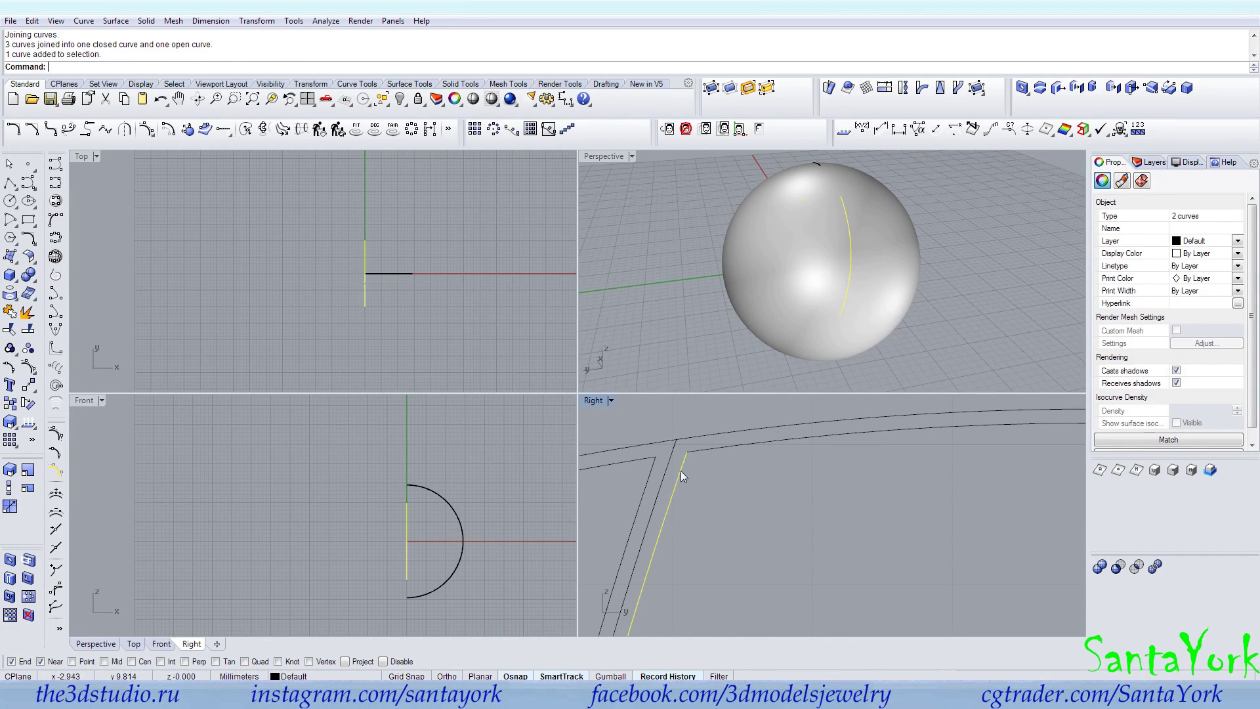
{"action": "left_click", "coordinate": [257, 20]}
{"action": "left_click", "coordinate": [266, 122]}
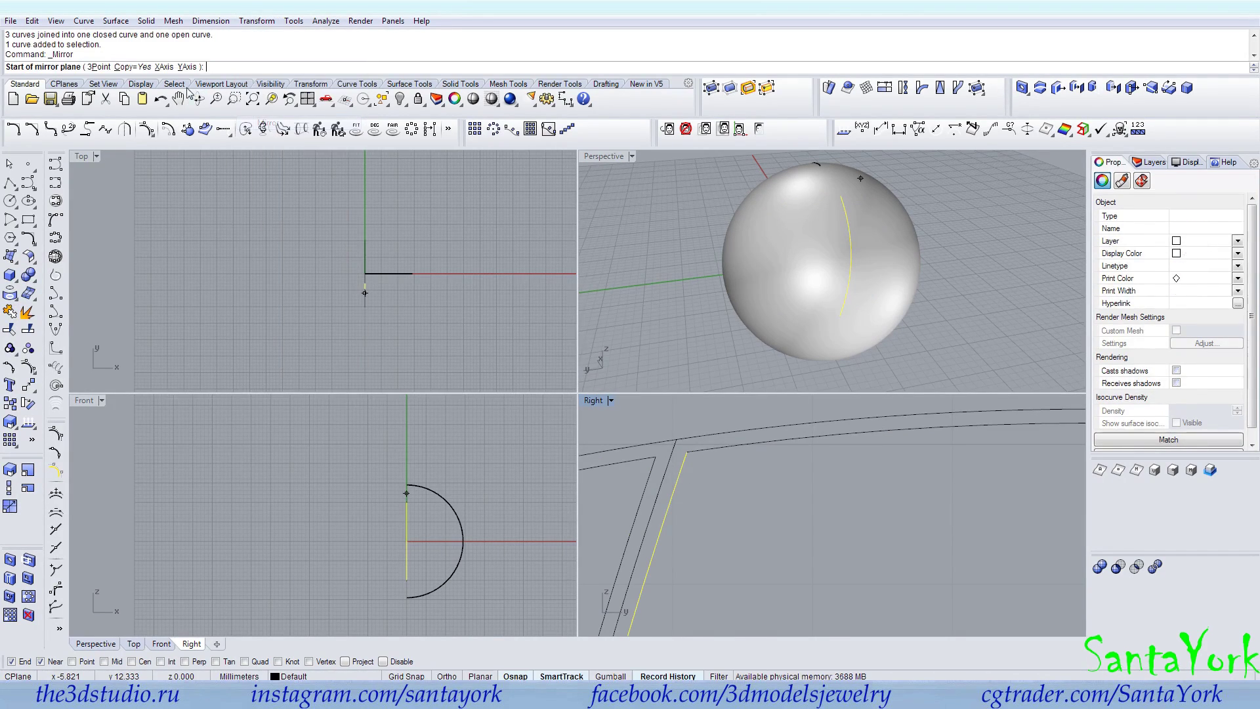
{"action": "left_click", "coordinate": [189, 66]}
Trim the inner outline at the mirrored seam, removing its part on the positive Y side.
{"action": "right_click_drag", "start_coordinate": [715, 426], "coordinate": [939, 439]}
{"action": "left_click", "coordinate": [937, 441]}
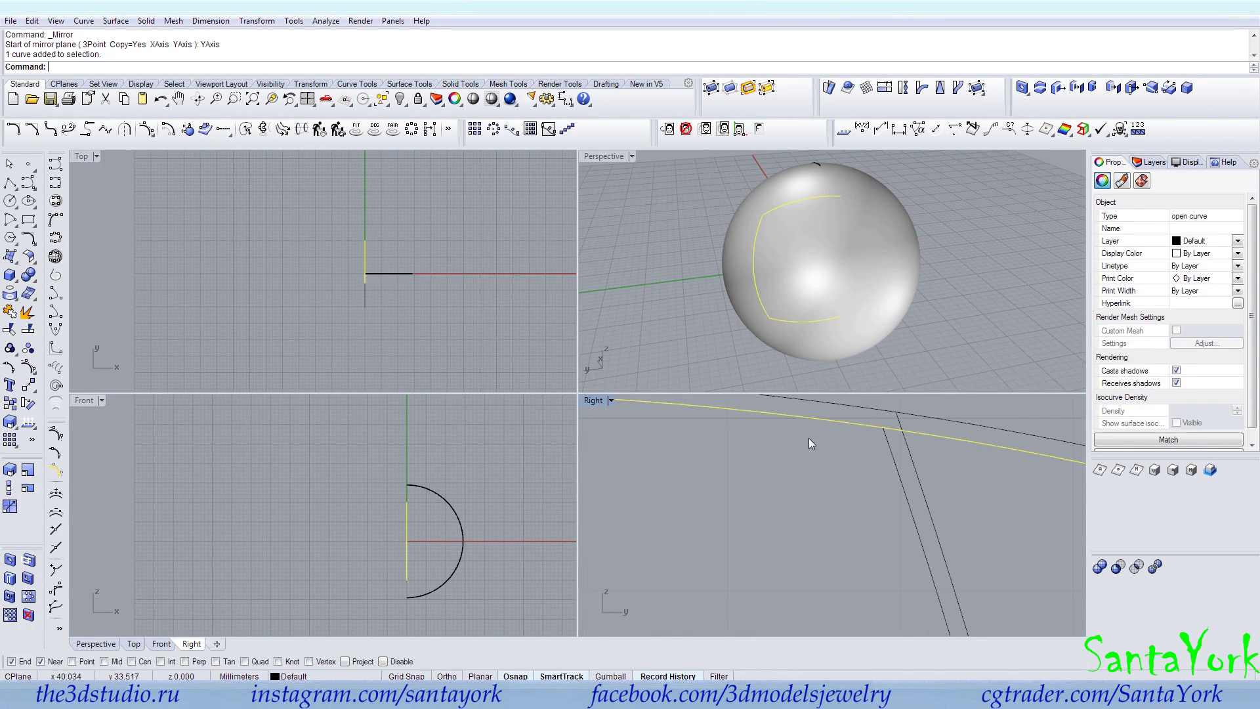
{"action": "left_click", "coordinate": [884, 434]}
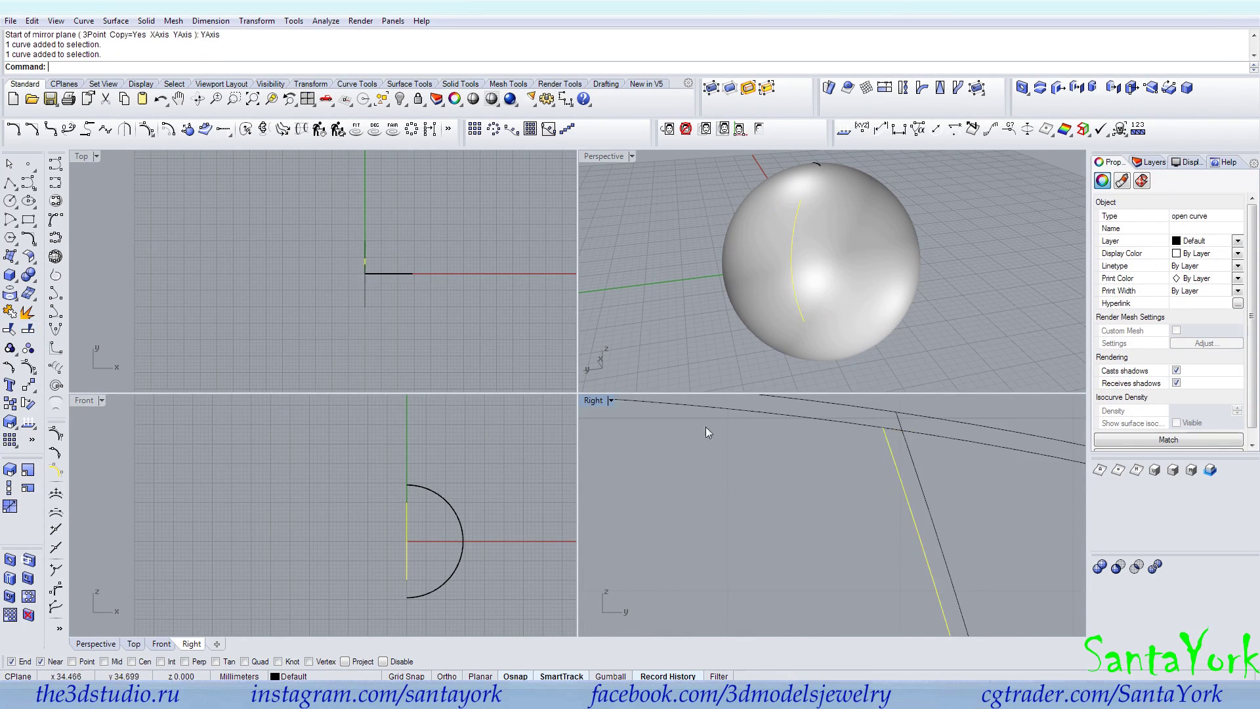
{"action": "left_click", "coordinate": [13, 330]}
{"action": "left_click", "coordinate": [949, 440]}
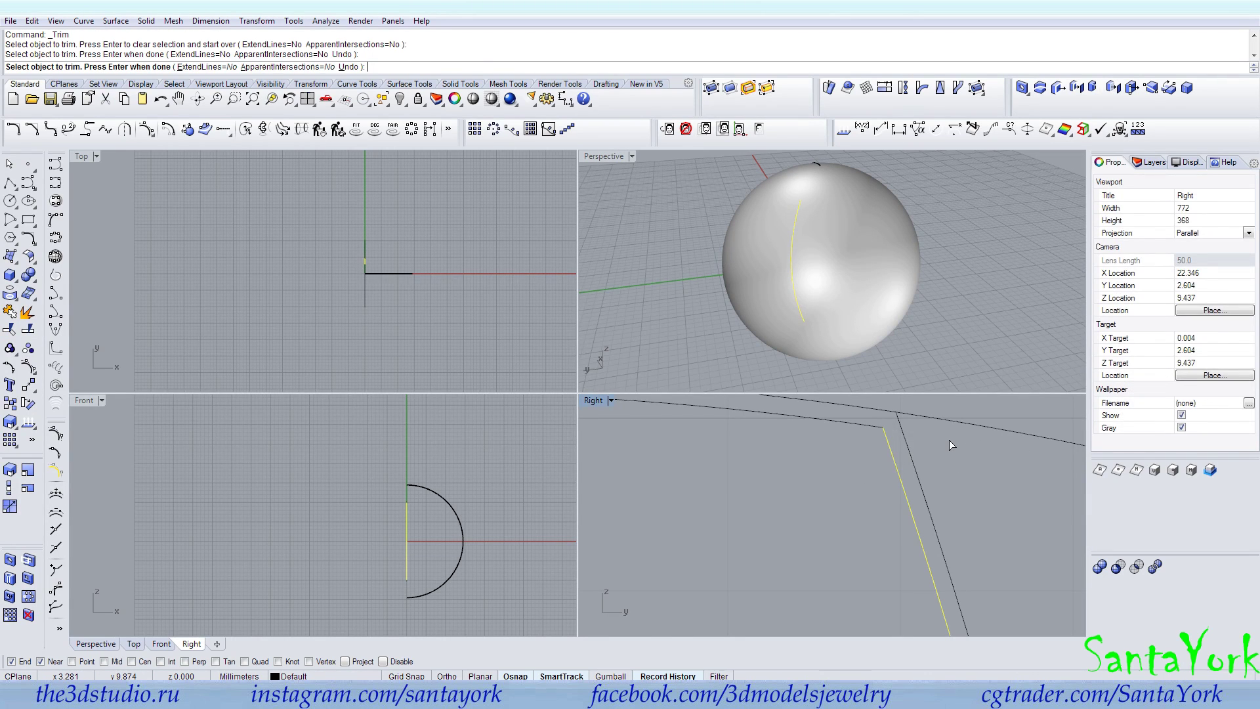
{"action": "key", "text": "Return"}
Mirror the closed side strip across the Right view's vertical Y axis.
{"action": "scroll", "coordinate": [949, 439], "scroll_direction": "down", "scroll_amount": 8}
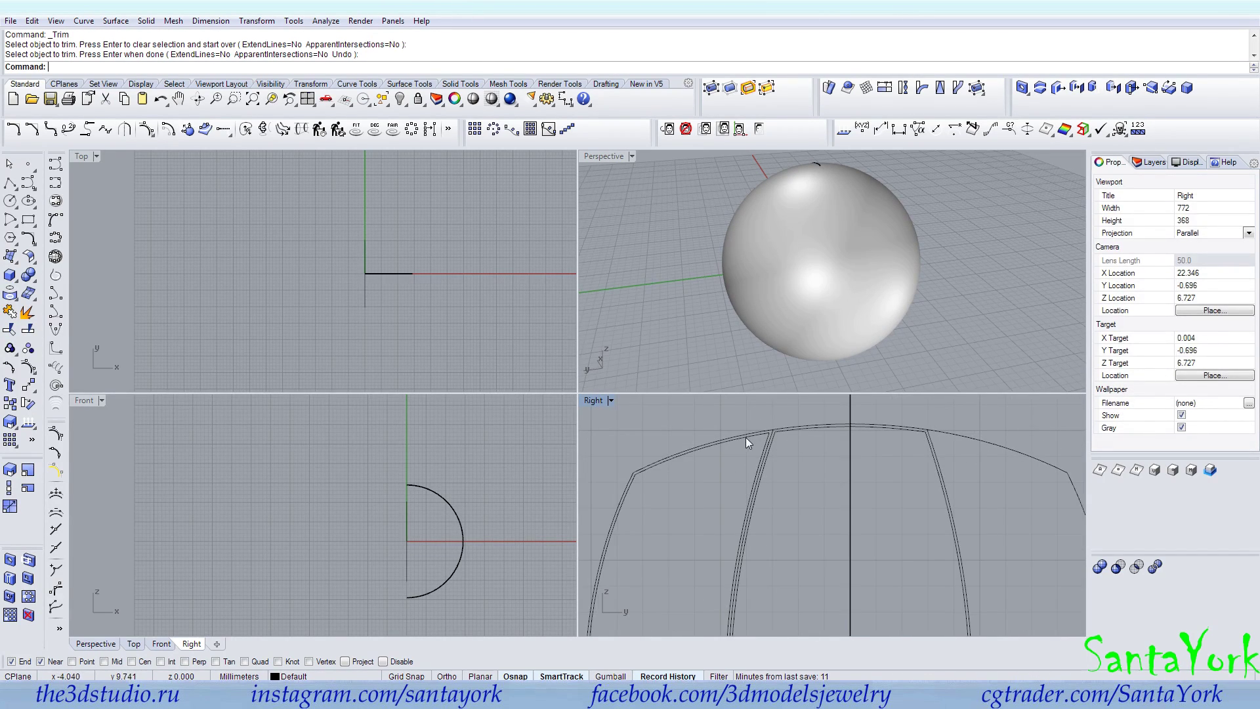
{"action": "left_click", "coordinate": [768, 438]}
{"action": "left_click", "coordinate": [257, 21]}
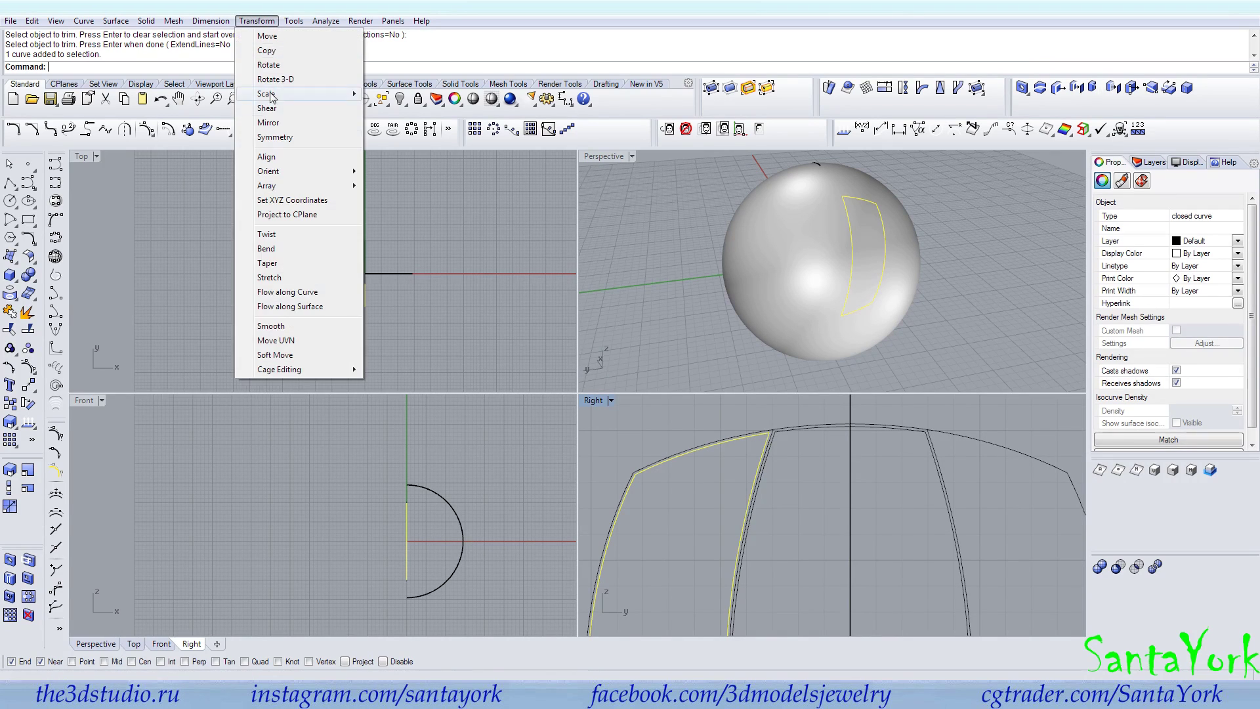
{"action": "left_click", "coordinate": [269, 124]}
{"action": "left_click", "coordinate": [186, 67]}
Join the middle strip's four curves into one closed curve and group it with the two side strips.
{"action": "scroll", "coordinate": [944, 436], "scroll_direction": "up", "scroll_amount": 8}
{"action": "left_click", "coordinate": [941, 436], "text": "shift"}
{"action": "left_click", "coordinate": [898, 426], "text": "shift"}
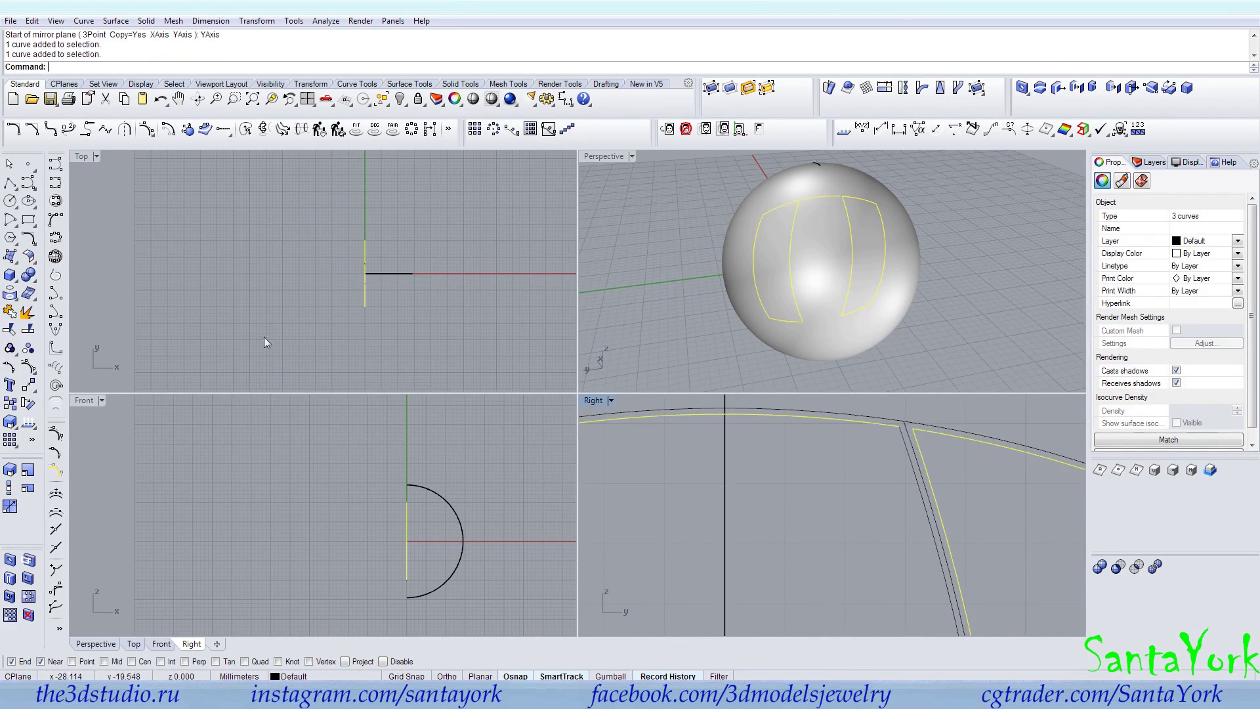
{"action": "scroll", "coordinate": [903, 424], "scroll_direction": "down", "scroll_amount": 8}
{"action": "right_click_drag", "start_coordinate": [865, 555], "coordinate": [864, 480]}
{"action": "left_click", "coordinate": [734, 419], "text": "shift"}
{"action": "right_click_drag", "start_coordinate": [748, 624], "coordinate": [734, 517]}
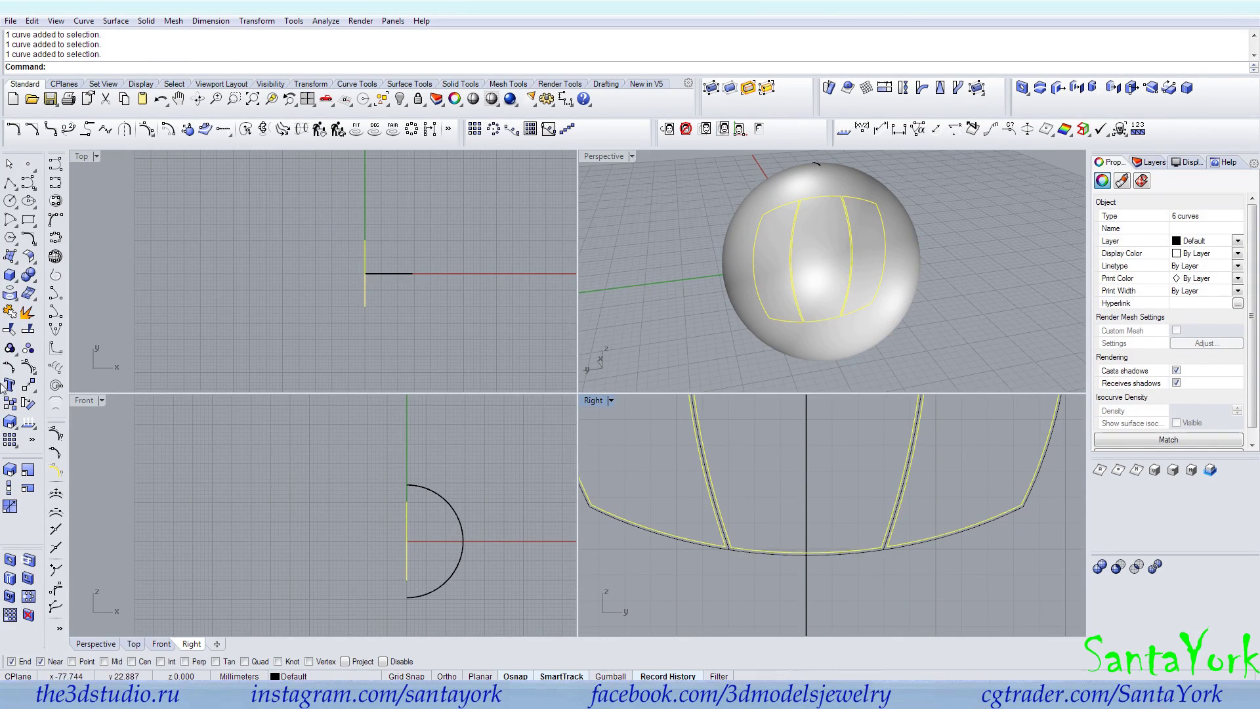
{"action": "left_click", "coordinate": [10, 315]}
{"action": "left_click", "coordinate": [9, 348]}
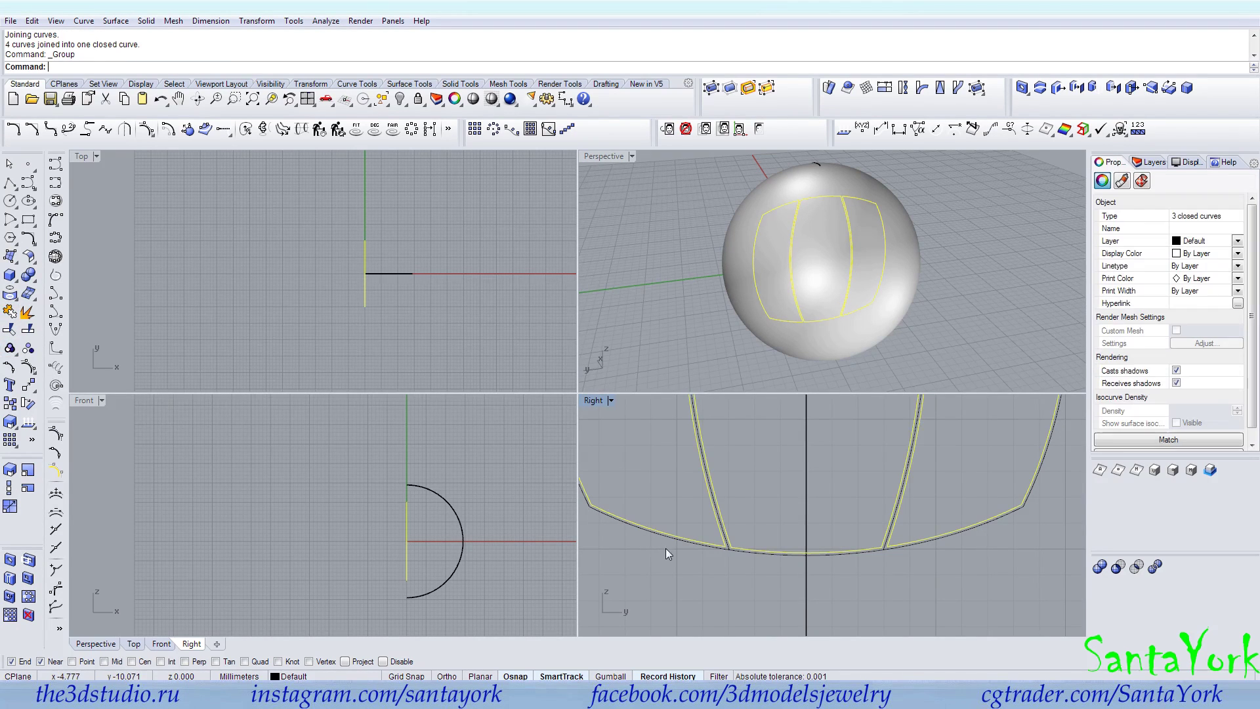
Hide the original panel outline and the two original seam curves.
{"action": "left_click", "coordinate": [727, 551]}
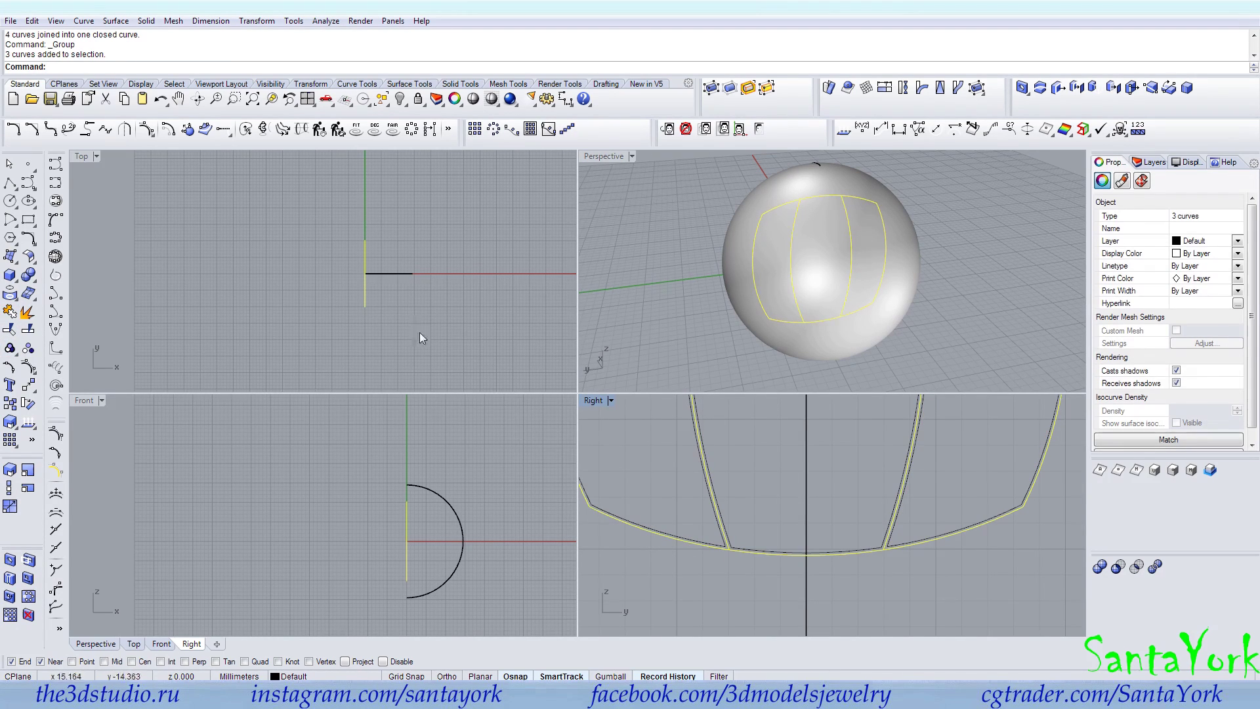
{"action": "left_click", "coordinate": [407, 100]}
Rotate a copy of the grouped strips a quarter turn about the origin in the Front view, laying it in the horizontal plane.
{"action": "left_click", "coordinate": [715, 518]}
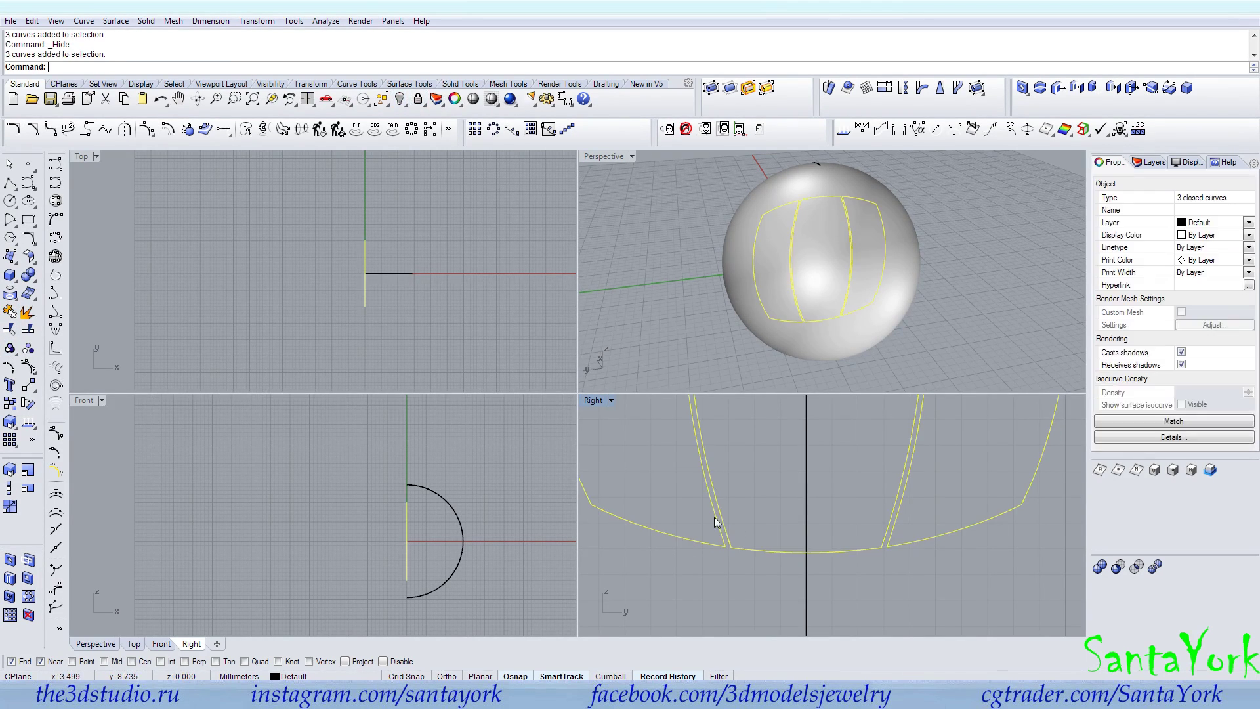
{"action": "left_click", "coordinate": [9, 294]}
{"action": "key", "text": "Escape"}
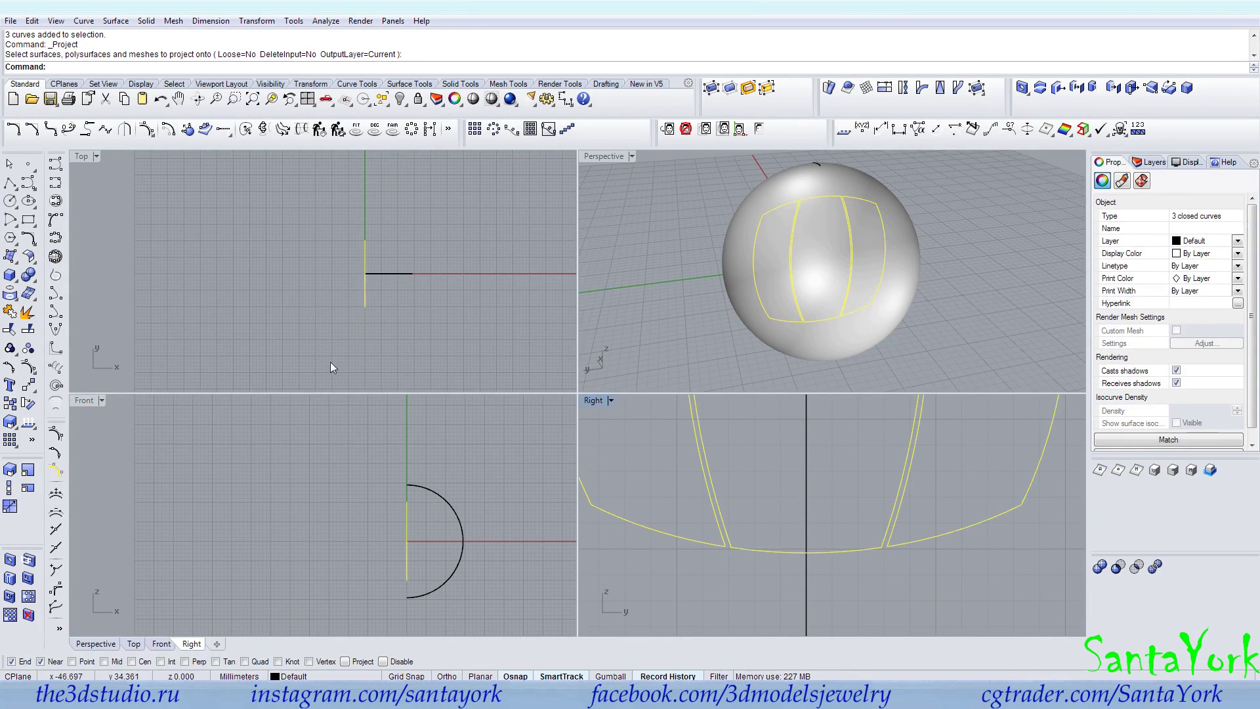
{"action": "left_click", "coordinate": [28, 404]}
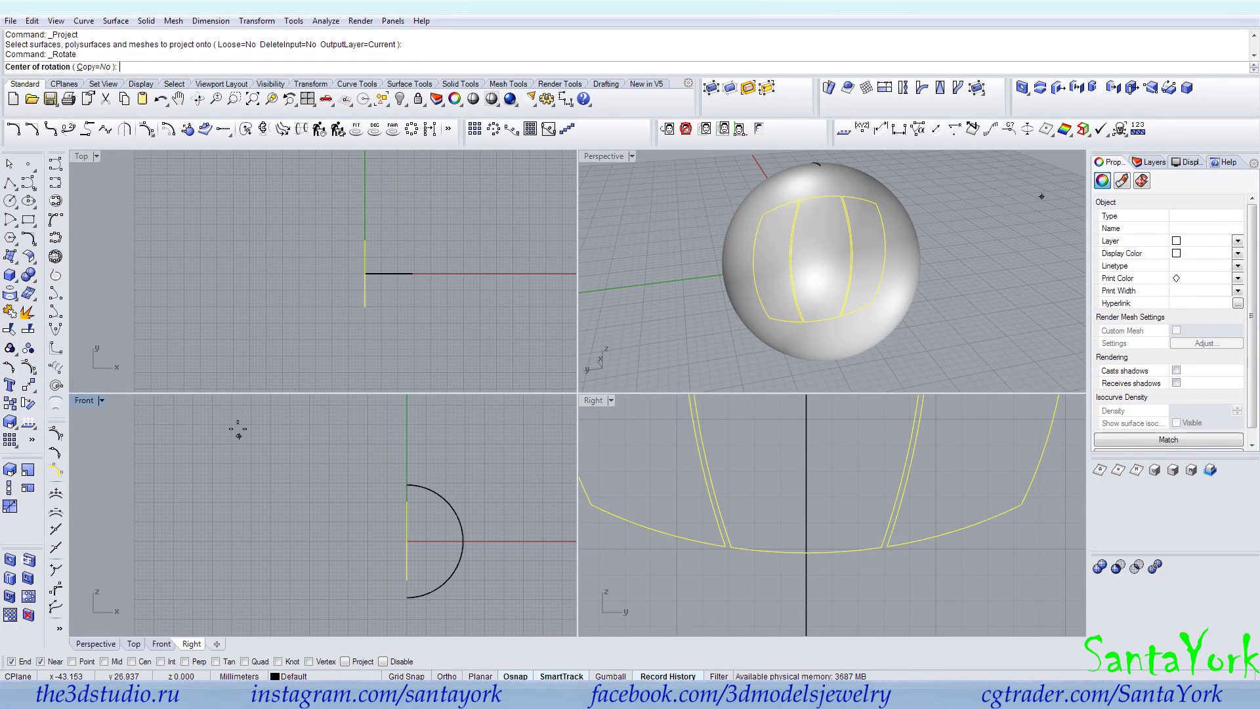
{"action": "left_click", "coordinate": [91, 68]}
{"action": "type", "text": "0"}
{"action": "key", "text": "Return"}
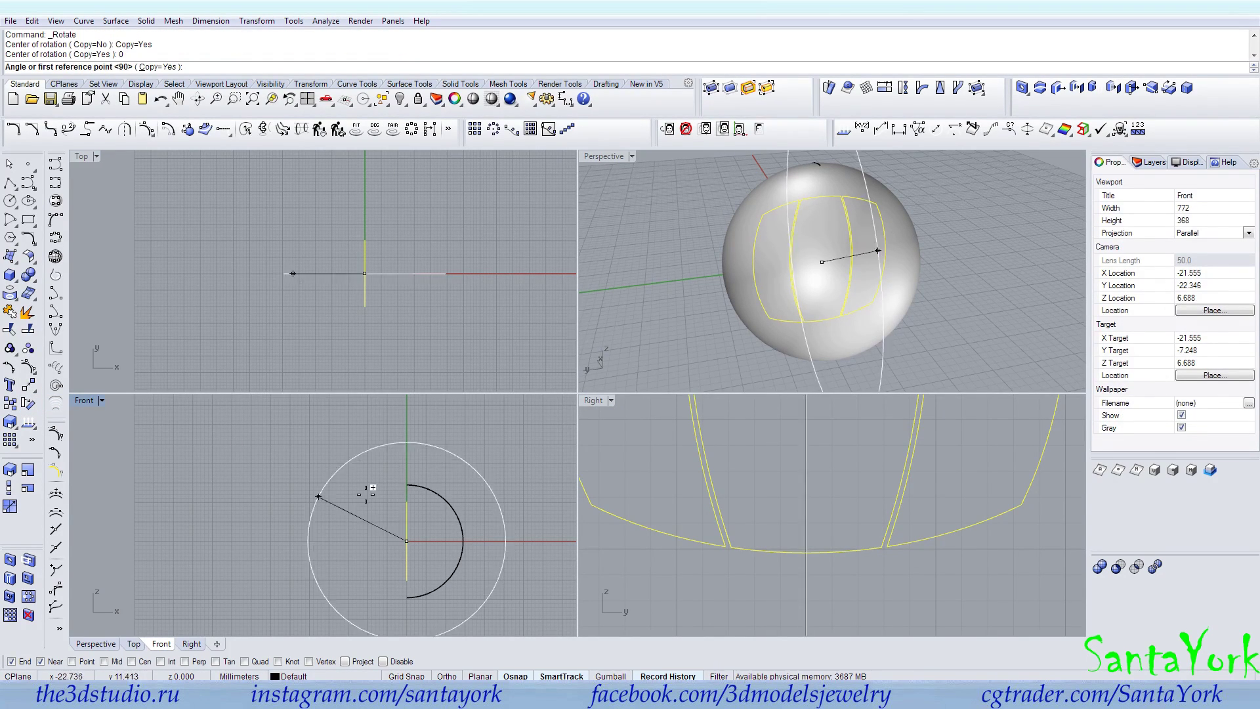
{"action": "left_click", "coordinate": [492, 540]}
{"action": "left_click", "coordinate": [508, 467]}
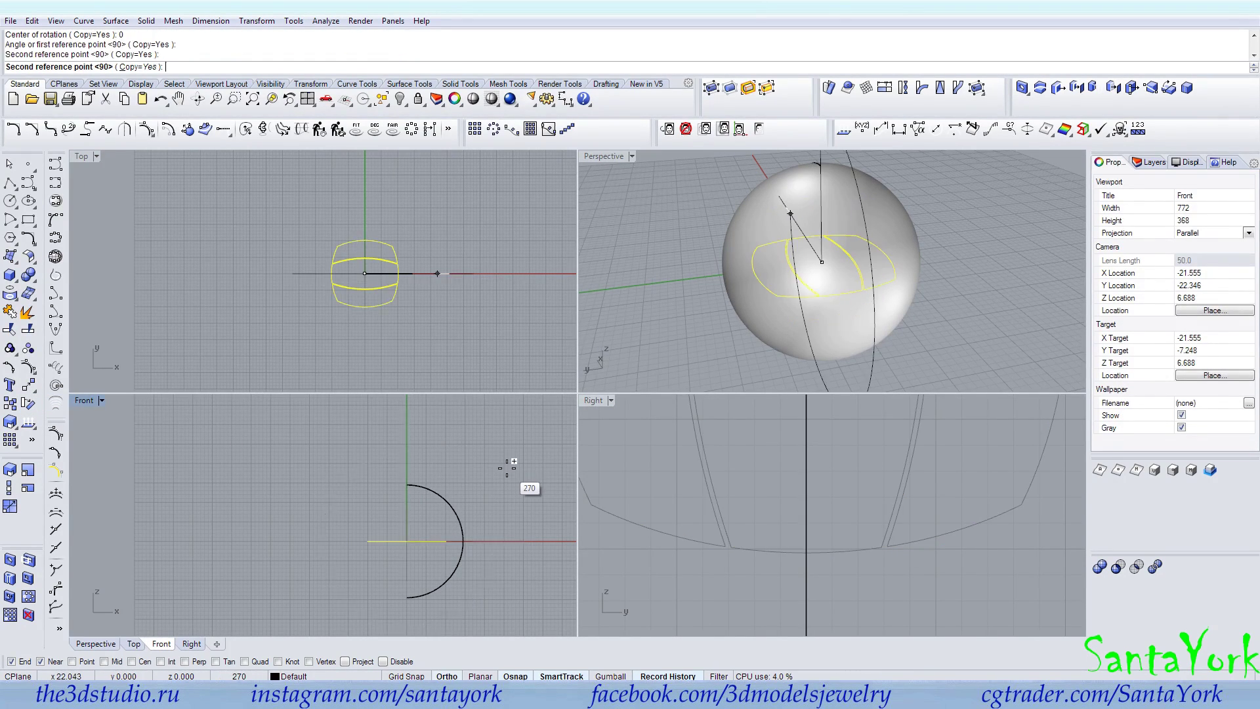
{"action": "right_click", "coordinate": [507, 468]}
Rotate the horizontal panel group a quarter turn about the origin in the Top view, without copying it.
{"action": "left_click", "coordinate": [398, 300]}
{"action": "right_click", "coordinate": [410, 320]}
{"action": "type", "text": "0"}
{"action": "key", "text": "Return"}
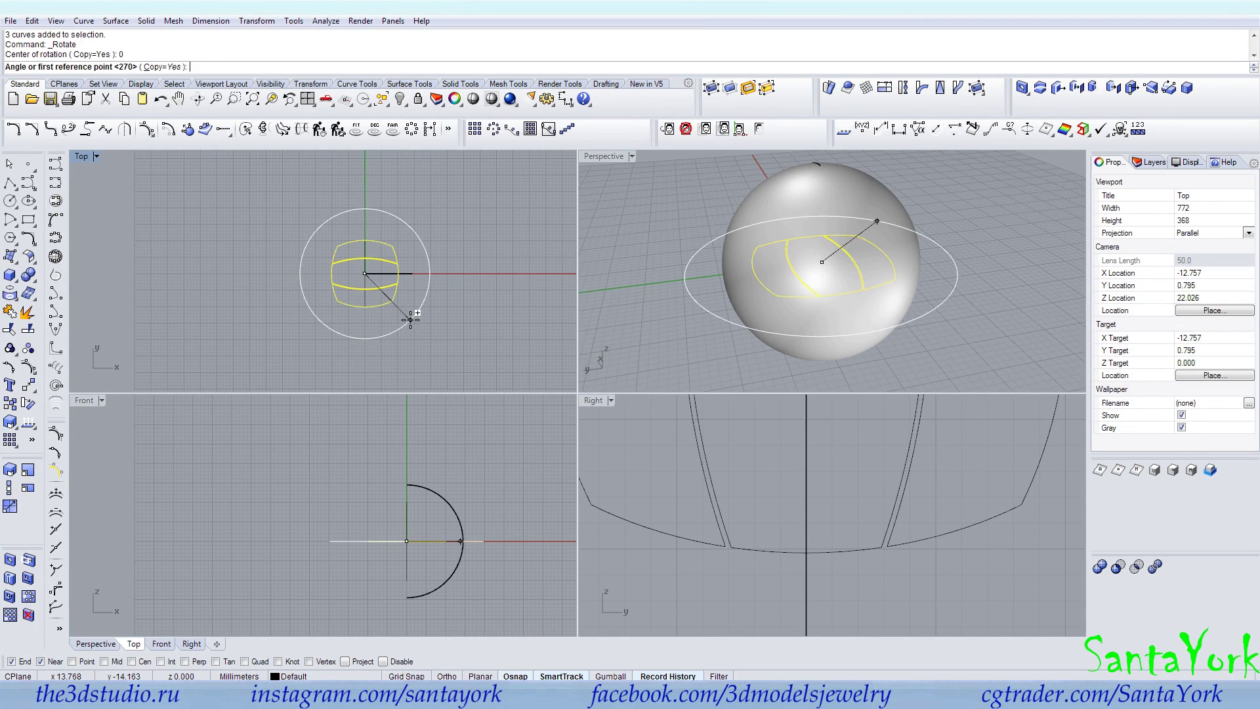
{"action": "left_click", "coordinate": [167, 67]}
{"action": "left_click", "coordinate": [454, 227], "text": "shift"}
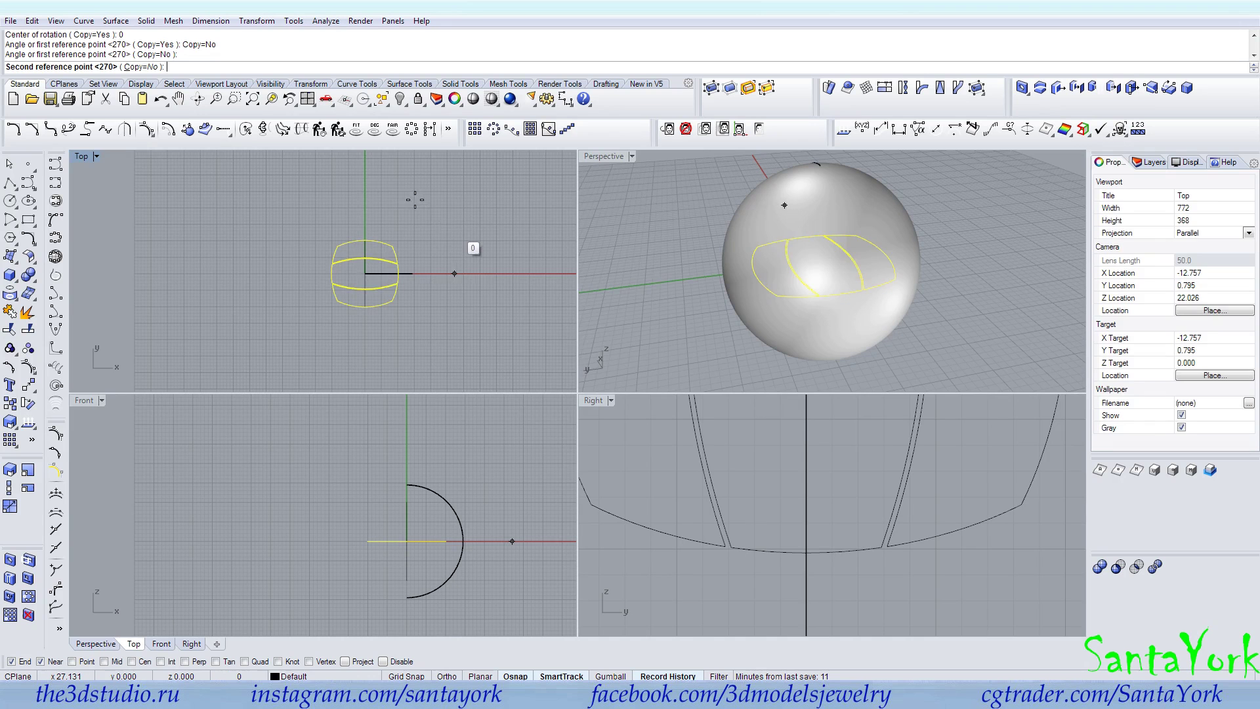
{"action": "left_click", "coordinate": [378, 179], "text": "shift"}
{"action": "left_click", "coordinate": [404, 186]}
Set the Perspective view to Wireframe display to expose the panel groups inside the sphere.
{"action": "right_click_drag", "start_coordinate": [754, 237], "coordinate": [800, 224]}
{"action": "scroll", "coordinate": [852, 535], "scroll_direction": "down", "scroll_amount": 10}
{"action": "right_click_drag", "start_coordinate": [854, 469], "coordinate": [849, 512]}
{"action": "right_click", "coordinate": [590, 158]}
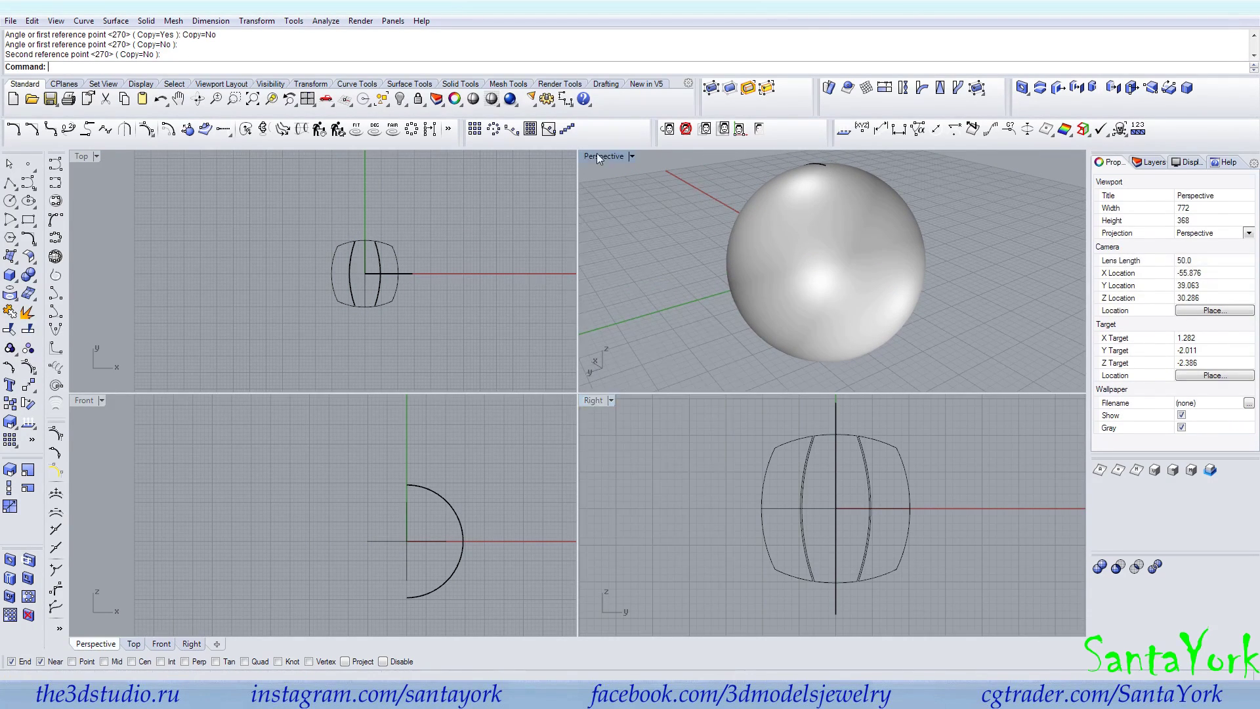
{"action": "left_click", "coordinate": [611, 189]}
{"action": "right_click_drag", "start_coordinate": [824, 297], "coordinate": [804, 278]}
Rotate a copy of the original upright panel group a quarter turn about the origin in the Top view.
{"action": "left_click", "coordinate": [805, 227]}
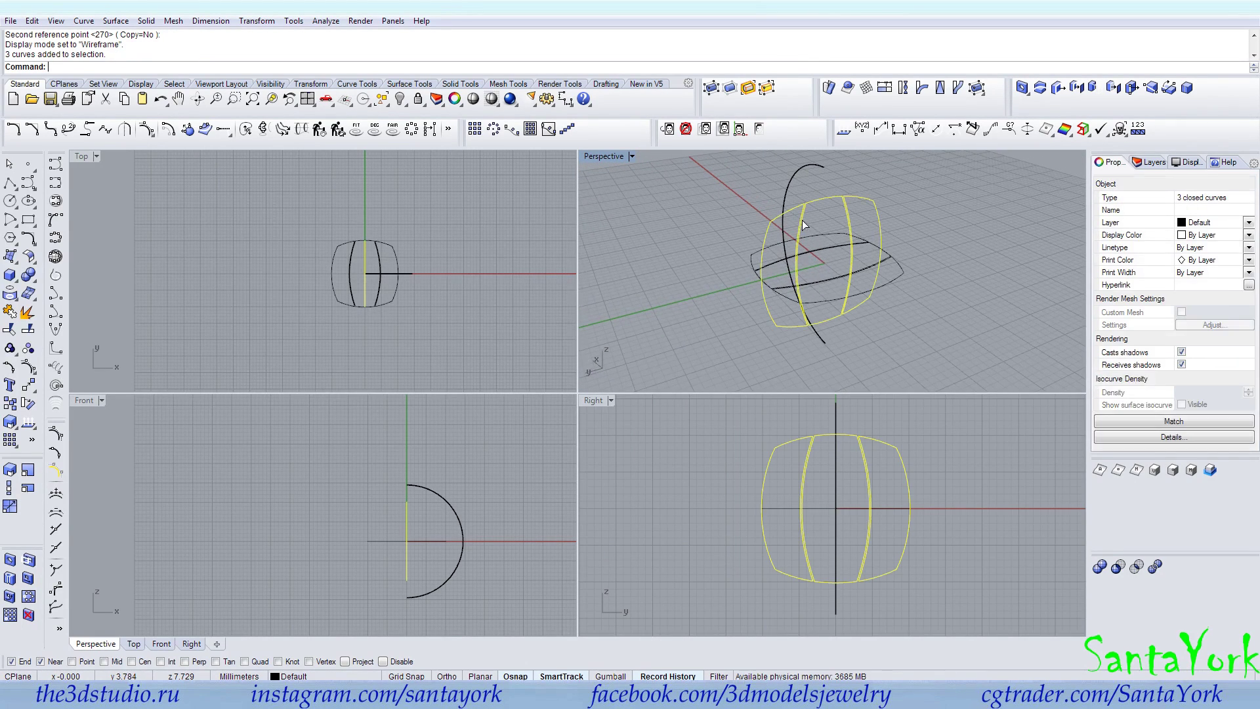
{"action": "left_click", "coordinate": [33, 401]}
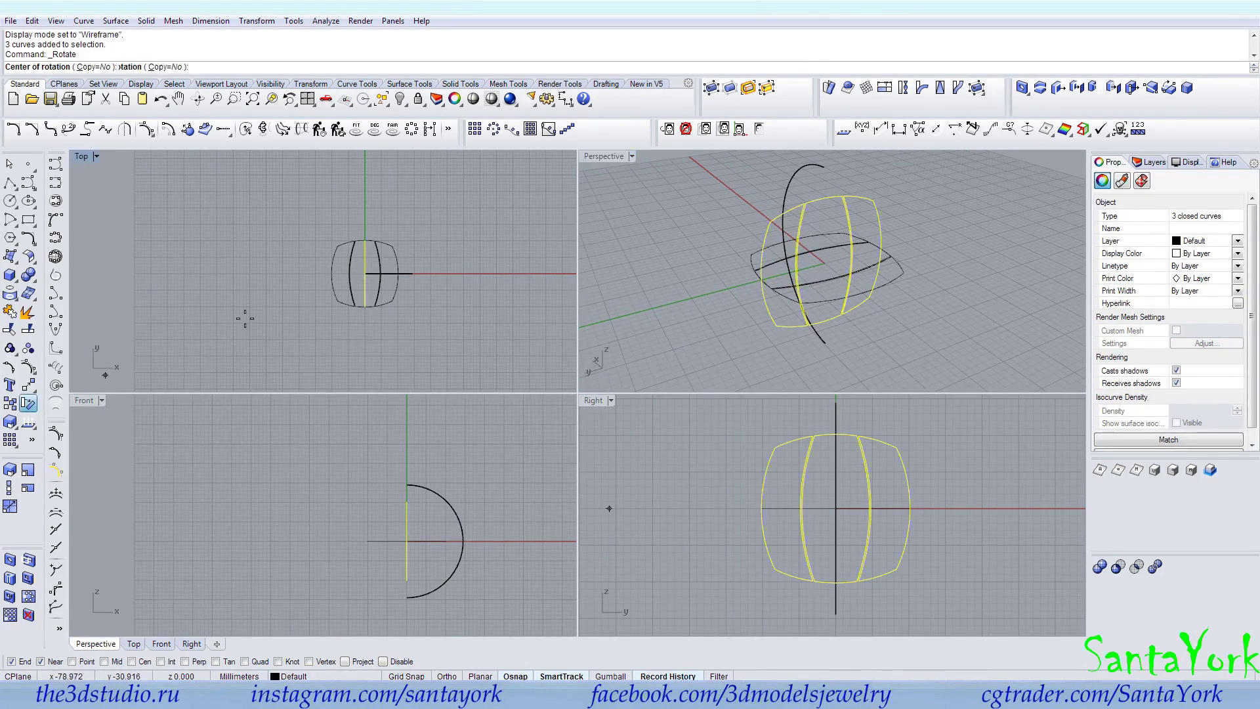
{"action": "left_click", "coordinate": [94, 67]}
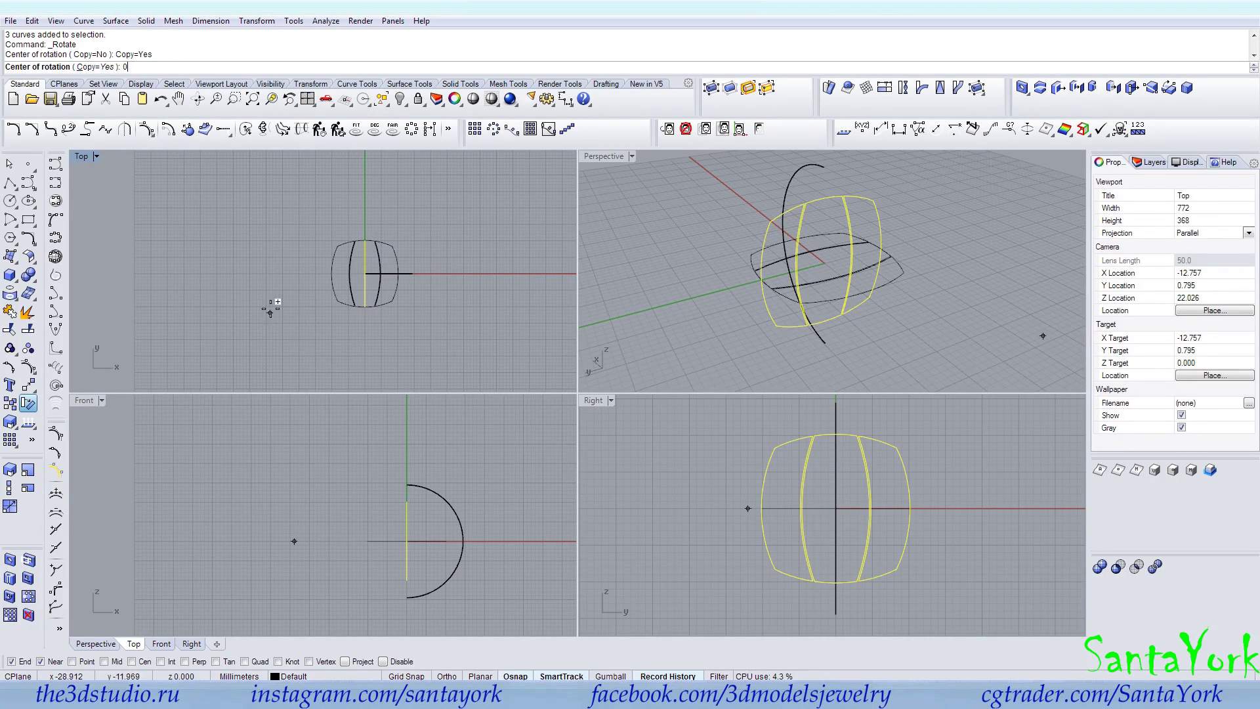
{"action": "type", "text": "0"}
{"action": "key", "text": "Return"}
{"action": "left_click", "coordinate": [462, 273]}
{"action": "left_click", "coordinate": [478, 198]}
{"action": "key", "text": "Return"}
Set the Perspective view back to Shaded display.
{"action": "left_click", "coordinate": [656, 223]}
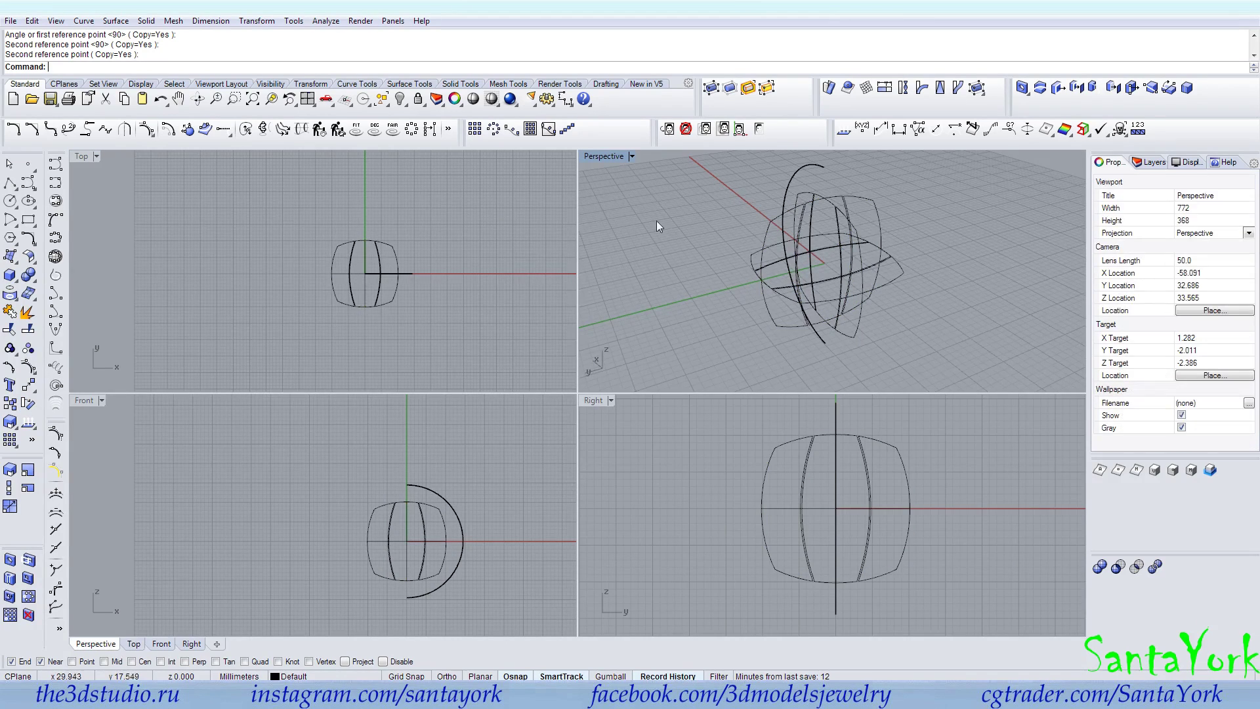
{"action": "right_click_drag", "start_coordinate": [824, 253], "coordinate": [882, 236]}
{"action": "left_click", "coordinate": [600, 157]}
{"action": "left_click", "coordinate": [628, 205]}
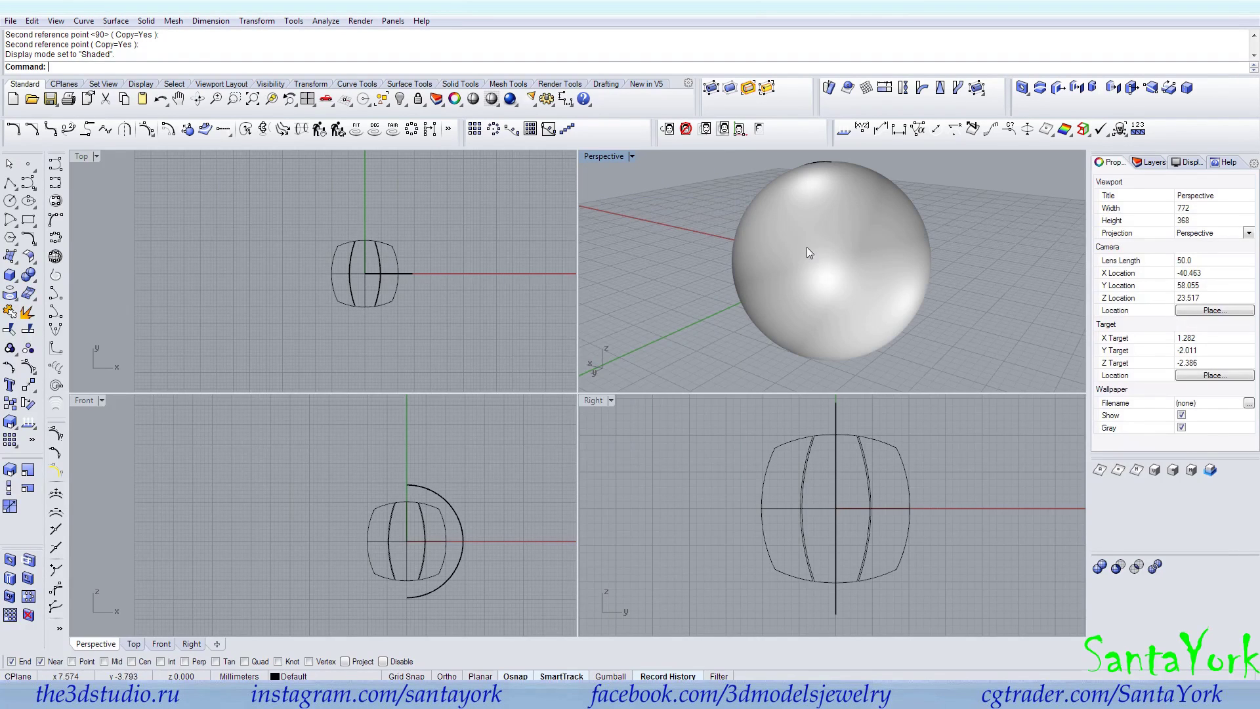
Split the sphere with the panel group that faces the Right view.
{"action": "left_click", "coordinate": [867, 454]}
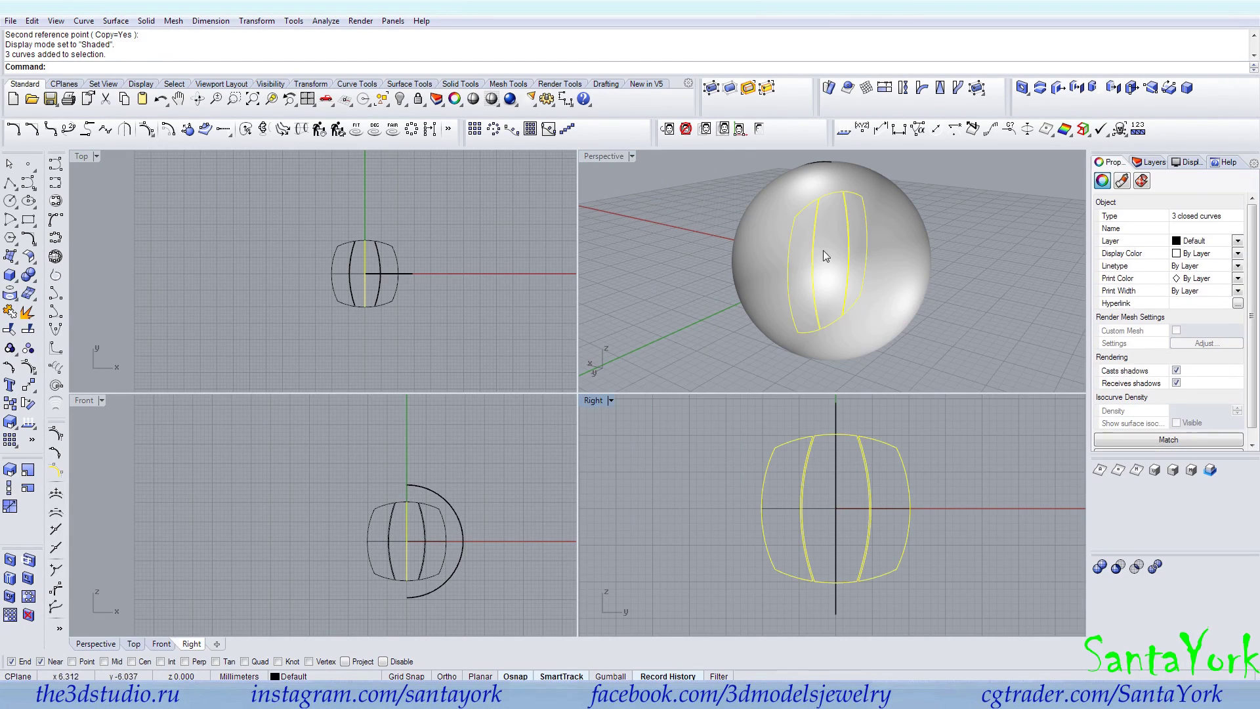
{"action": "left_click", "coordinate": [737, 246]}
{"action": "left_click", "coordinate": [24, 332]}
{"action": "right_click_drag", "start_coordinate": [917, 495], "coordinate": [869, 491]}
{"action": "left_click", "coordinate": [815, 456]}
{"action": "right_click", "coordinate": [815, 455]}
{"action": "right_click_drag", "start_coordinate": [872, 289], "coordinate": [880, 358]}
Split the sphere pieces with the horizontal panel group that faces the Top view.
{"action": "right_click", "coordinate": [377, 260]}
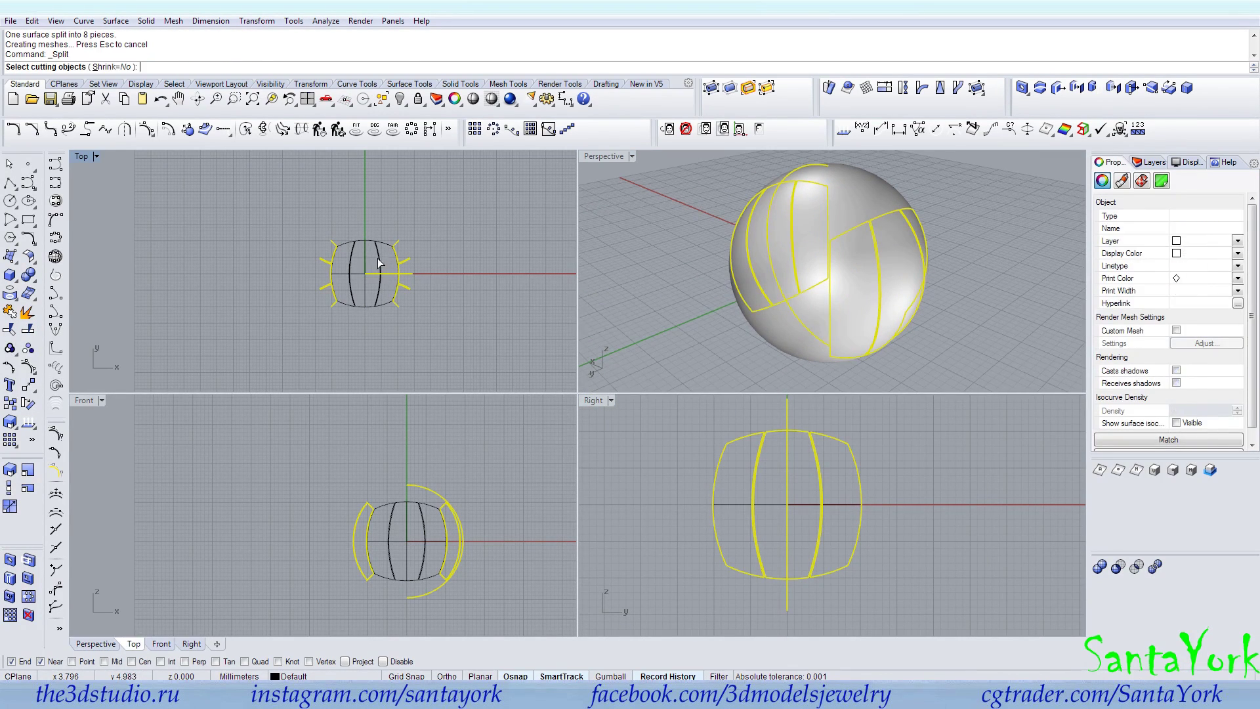
{"action": "left_click", "coordinate": [376, 242]}
{"action": "right_click", "coordinate": [376, 242]}
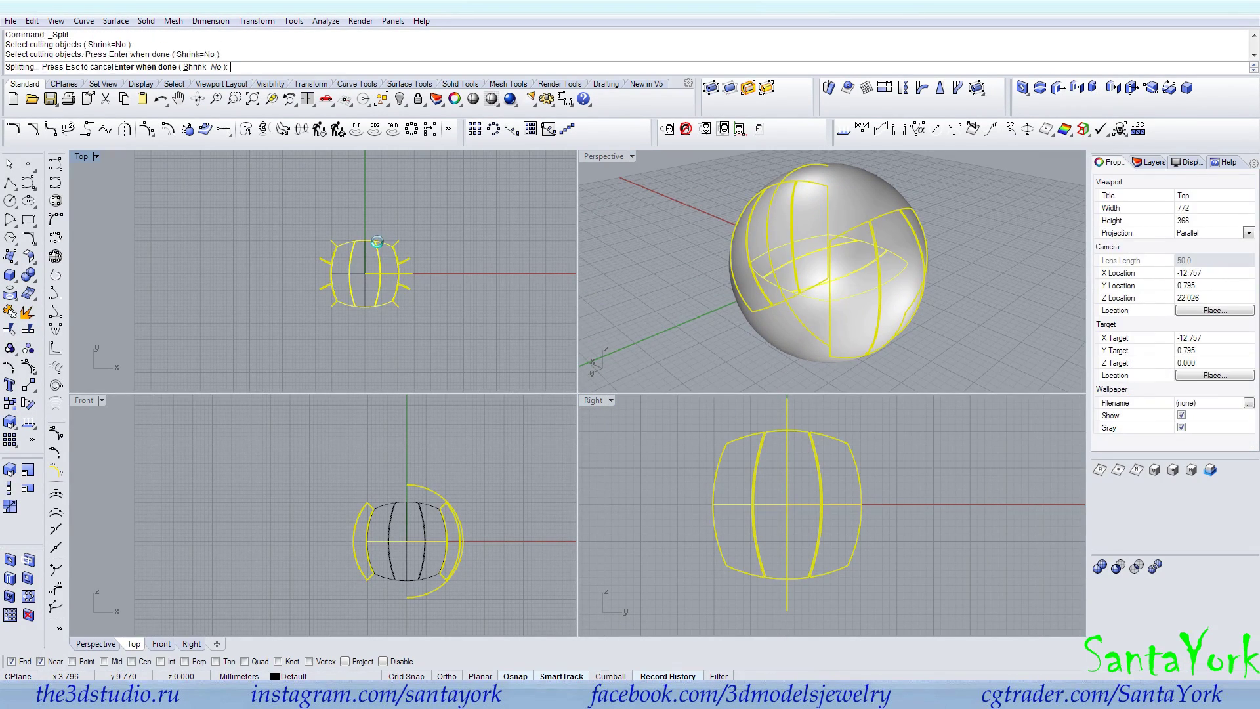
Try to split the sphere pieces with the panel group facing the Front view, and undo that split.
{"action": "right_click", "coordinate": [427, 536]}
{"action": "left_click", "coordinate": [423, 519]}
{"action": "right_click", "coordinate": [422, 518]}
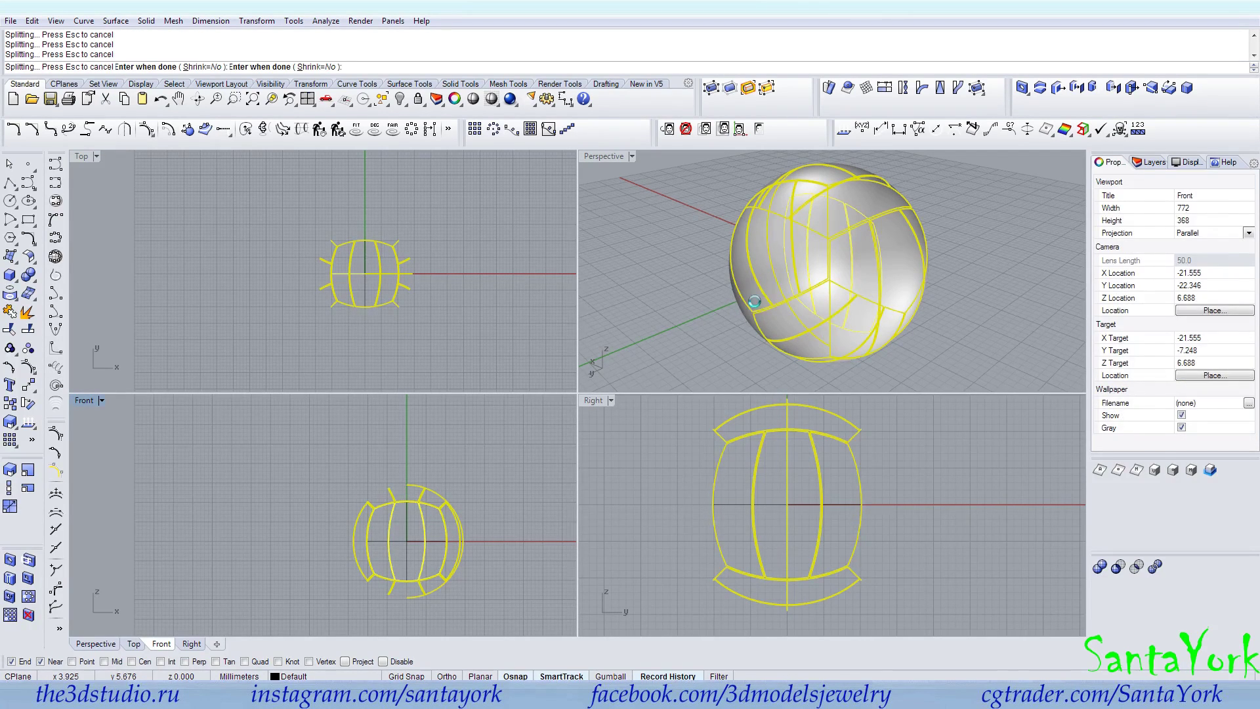
{"action": "key", "text": "ctrl+z"}
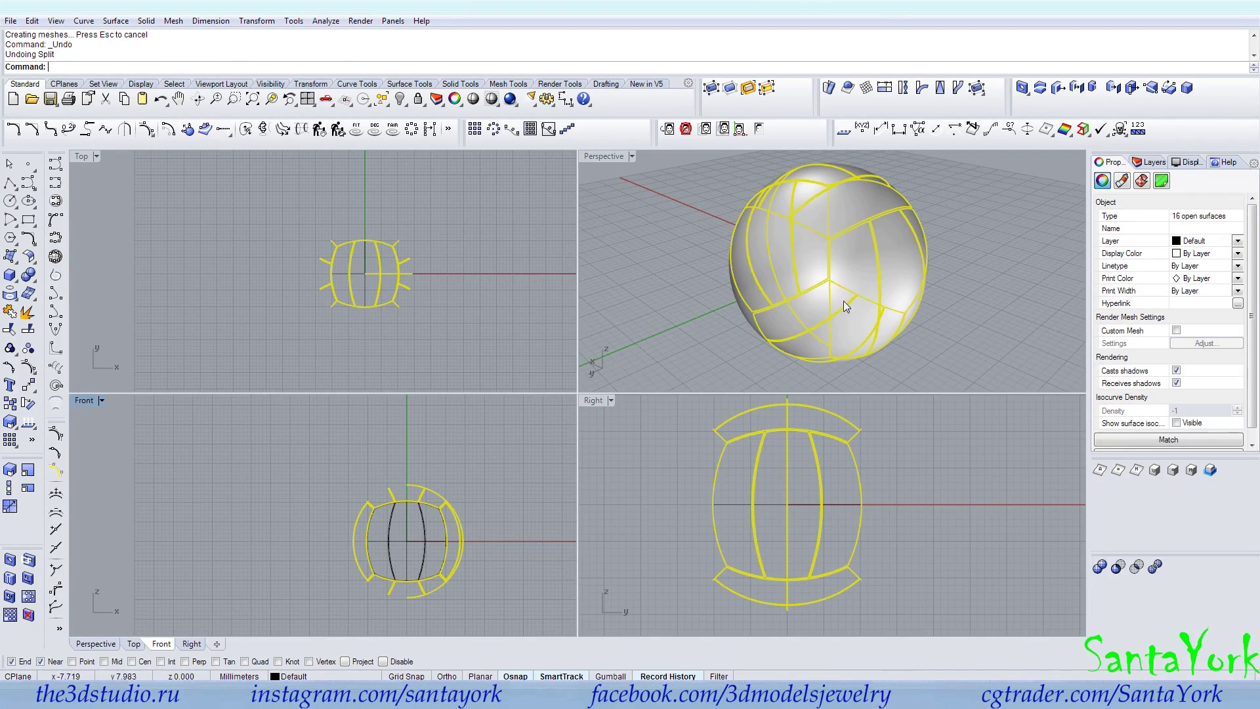
Rotate the Front-facing panel group a quarter turn about the origin in the Front view, without copying, so its strips run horizontally.
{"action": "left_click", "coordinate": [419, 519]}
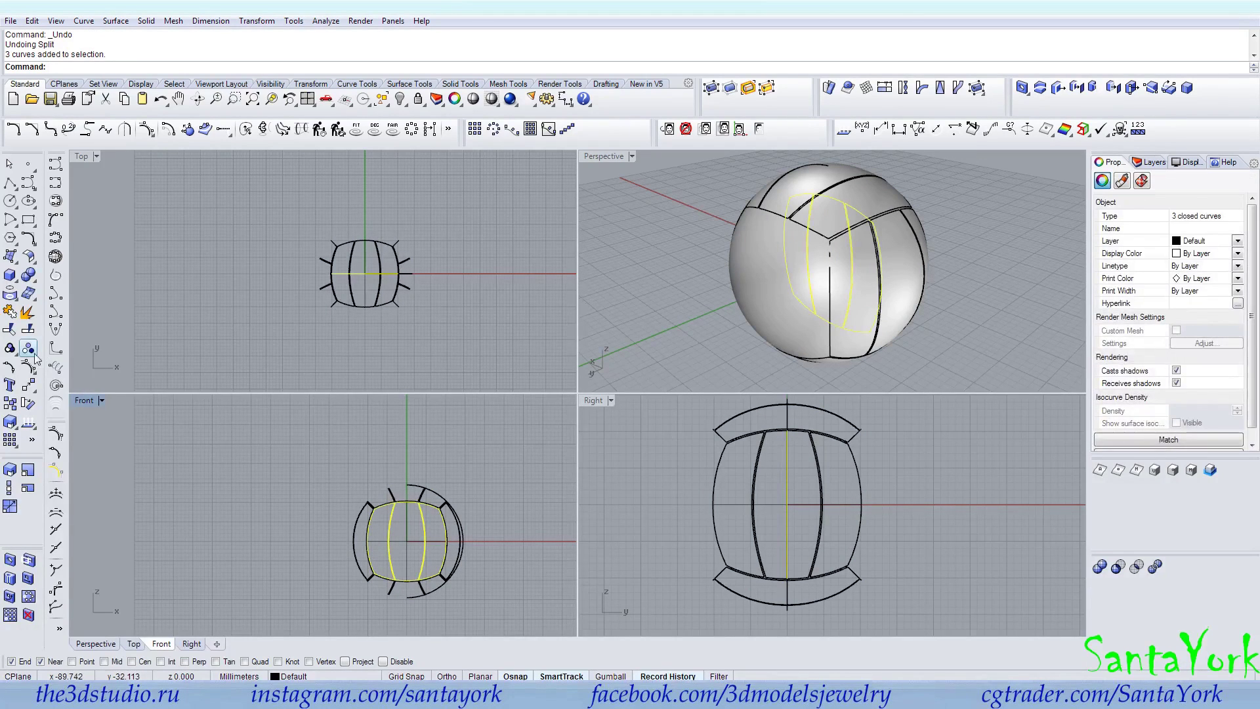
{"action": "left_click", "coordinate": [27, 331]}
{"action": "left_click", "coordinate": [29, 387]}
{"action": "left_click", "coordinate": [93, 66]}
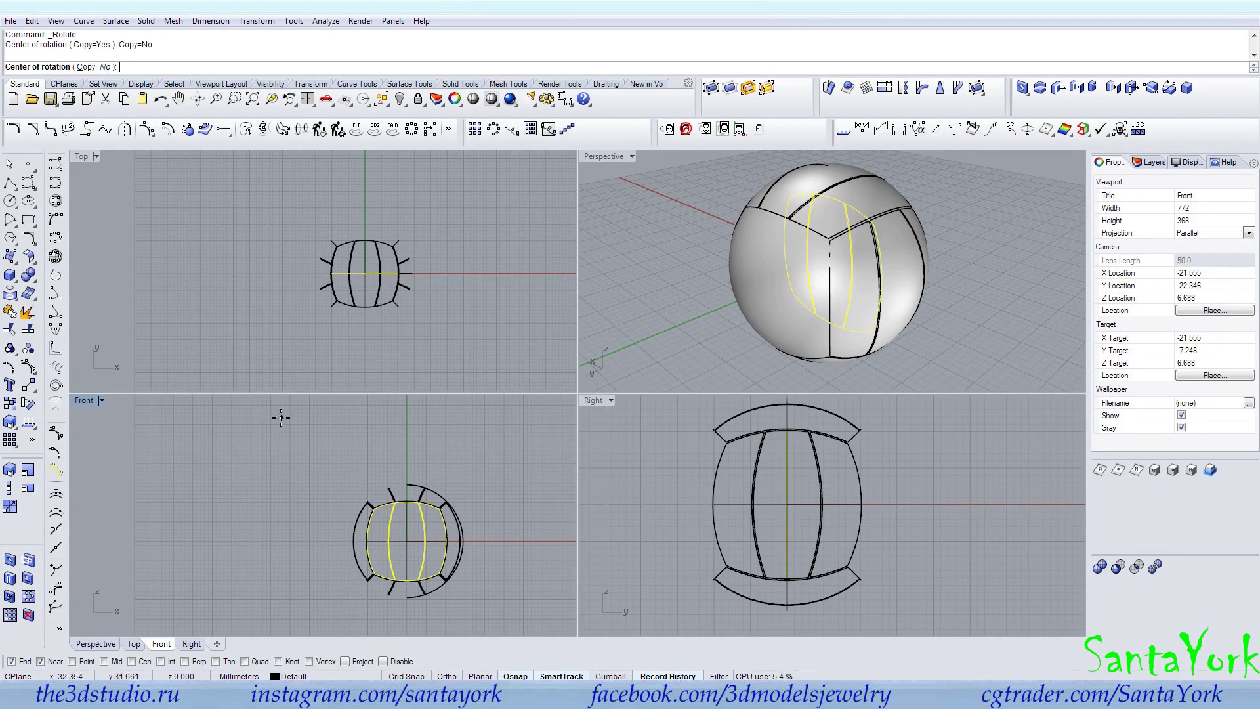
{"action": "type", "text": "0"}
{"action": "key", "text": "Return"}
{"action": "left_click", "coordinate": [305, 453]}
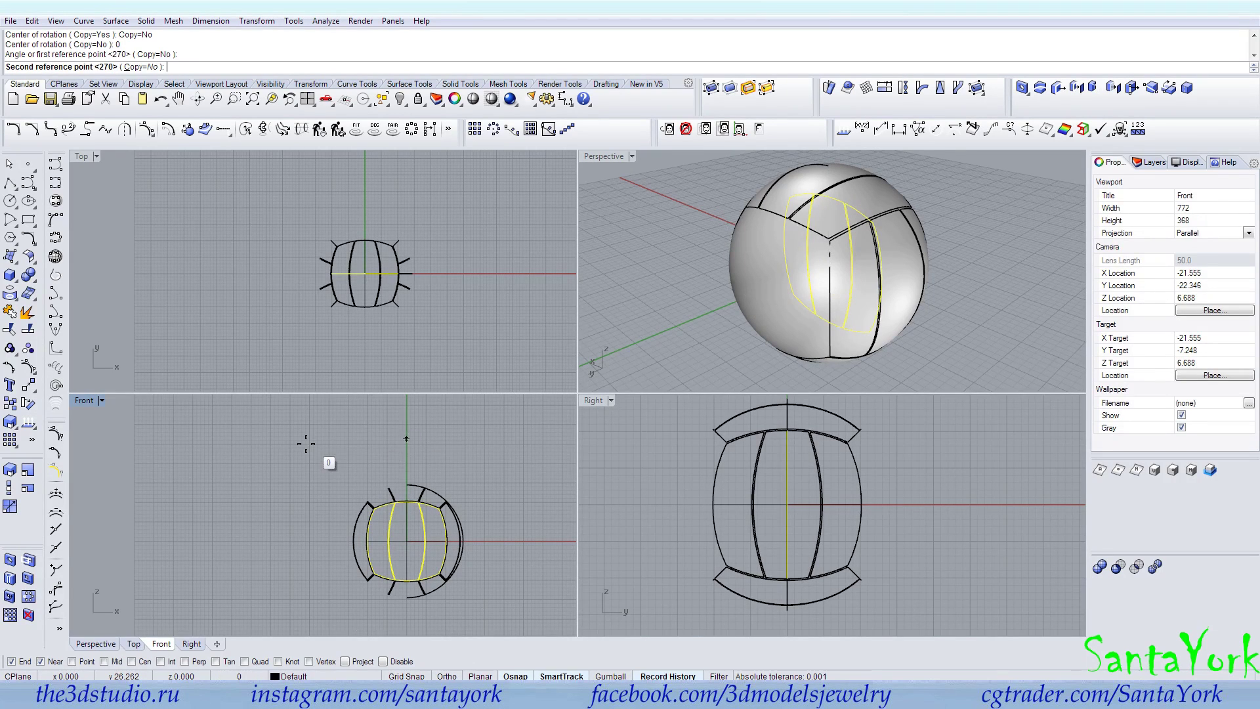
{"action": "left_click", "coordinate": [305, 444]}
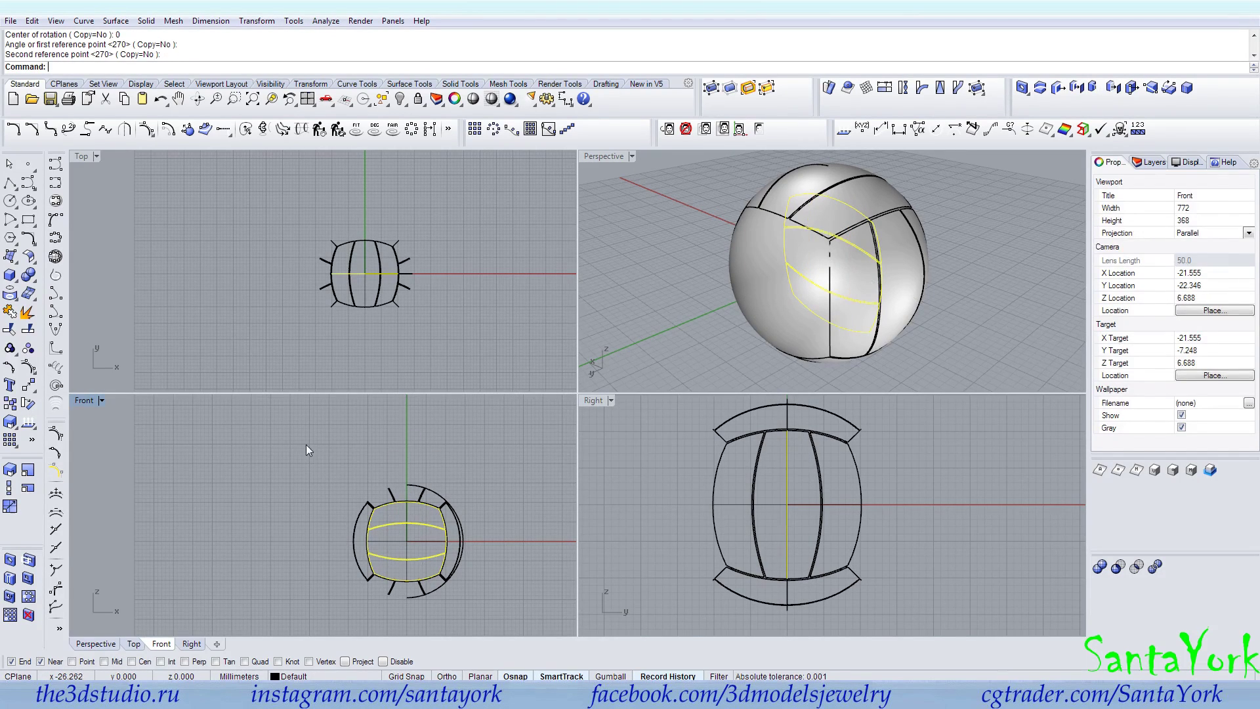
Split the sphere surface with the rotated panel curve group whose strips run horizontally in the Front view.
{"action": "left_click", "coordinate": [739, 314]}
{"action": "left_click", "coordinate": [28, 329]}
{"action": "left_click", "coordinate": [384, 528]}
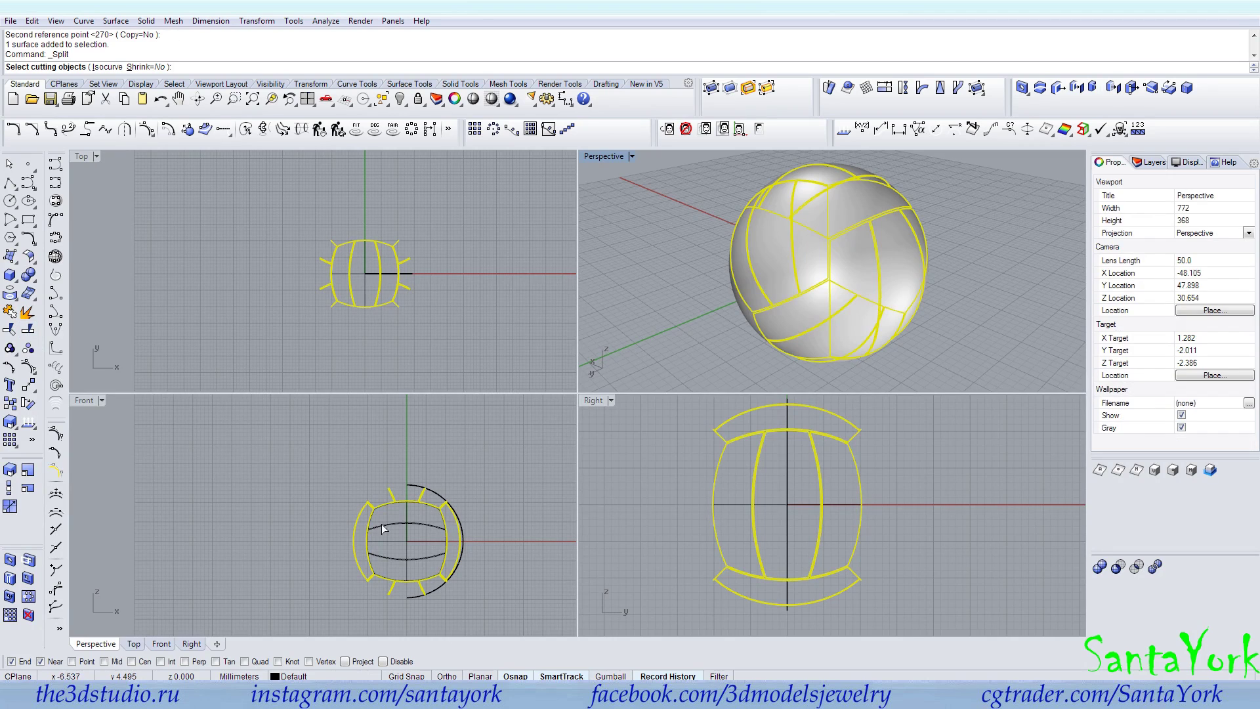
{"action": "key", "text": "Return"}
{"action": "left_click", "coordinate": [667, 335]}
Offset the narrow seam surface 0.2 mm inward, with all directions flipped and the result made solid.
{"action": "right_click_drag", "start_coordinate": [667, 335], "coordinate": [797, 346]}
{"action": "scroll", "coordinate": [844, 267], "scroll_direction": "up", "scroll_amount": 6}
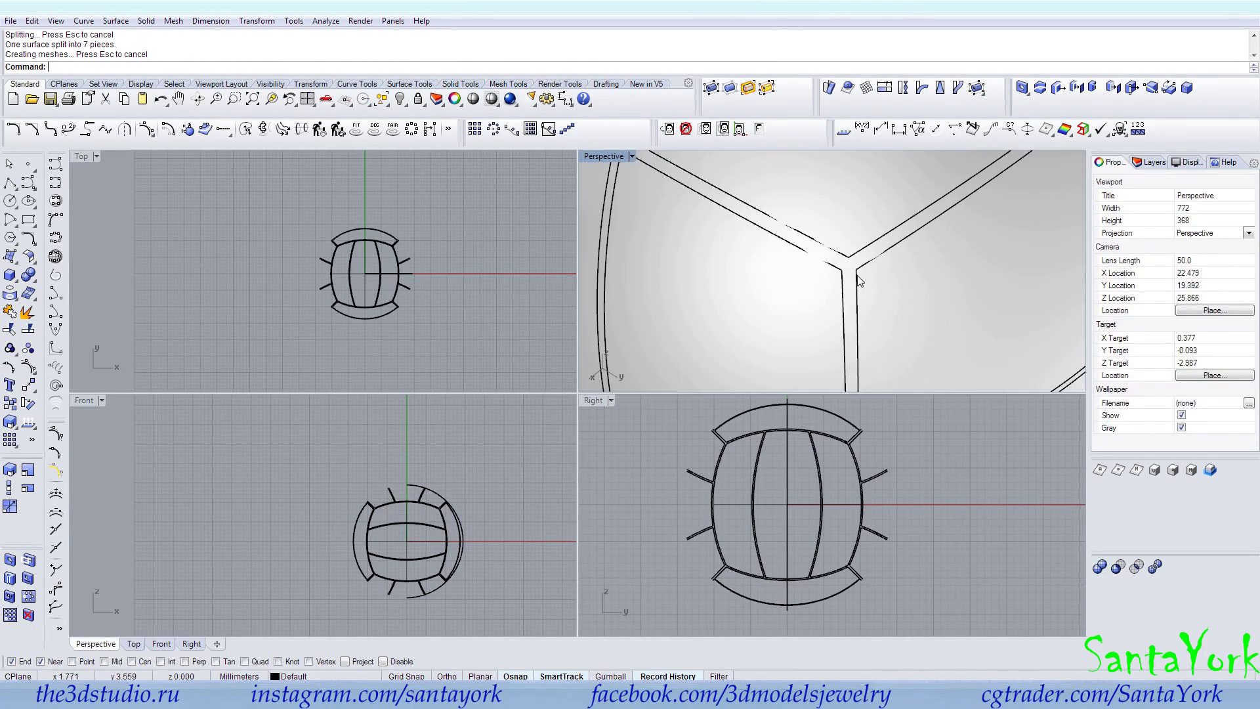
{"action": "left_click", "coordinate": [845, 267]}
{"action": "scroll", "coordinate": [844, 269], "scroll_direction": "down", "scroll_amount": 6}
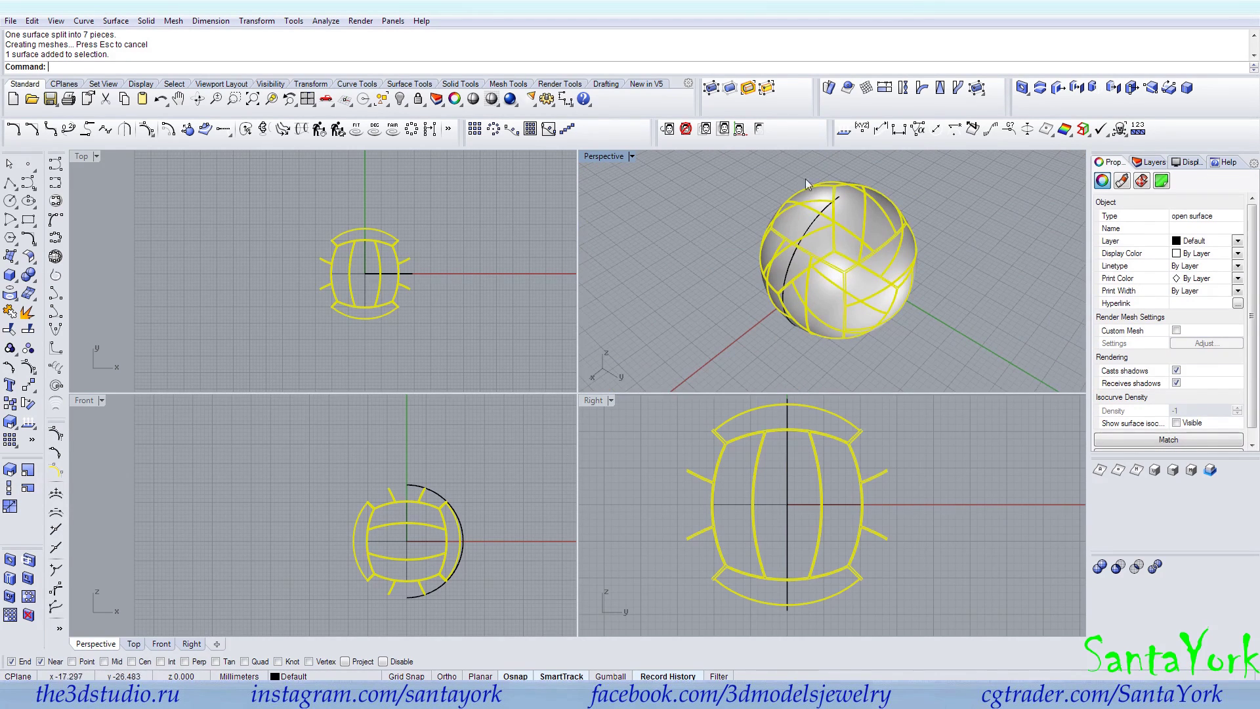
{"action": "left_click", "coordinate": [117, 22]}
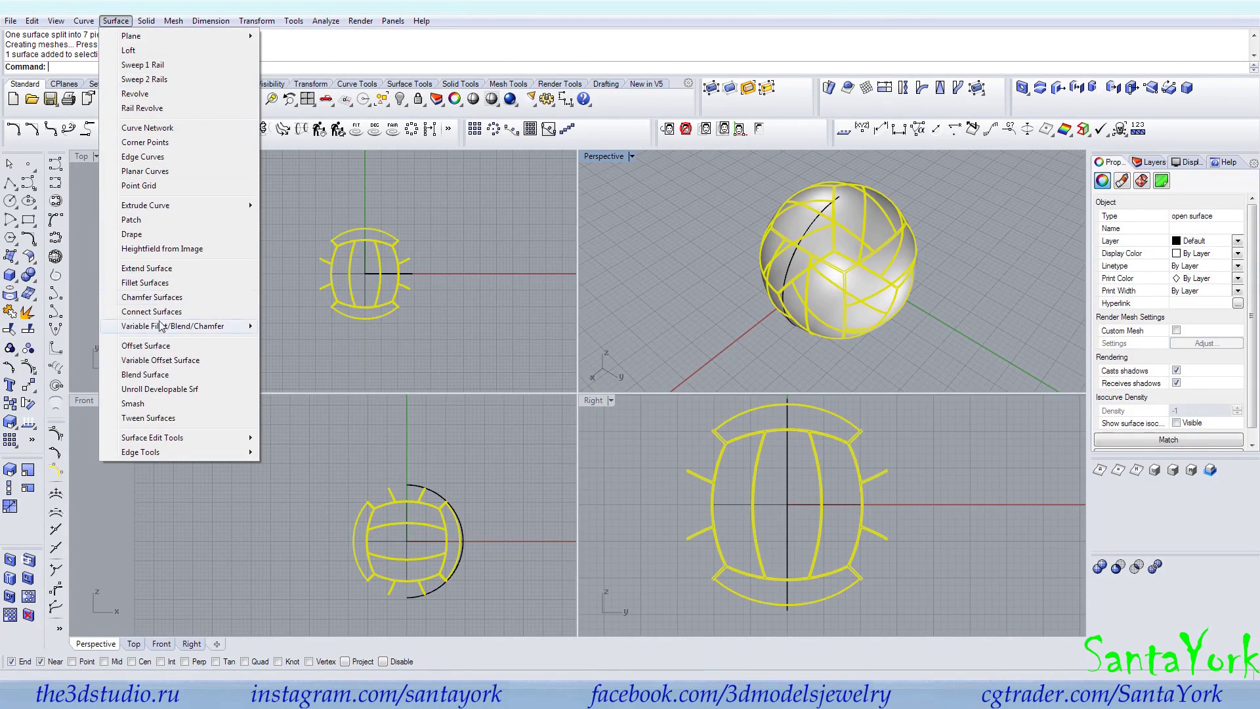
{"action": "left_click", "coordinate": [145, 346]}
{"action": "left_click", "coordinate": [523, 66]}
{"action": "left_click", "coordinate": [332, 67]}
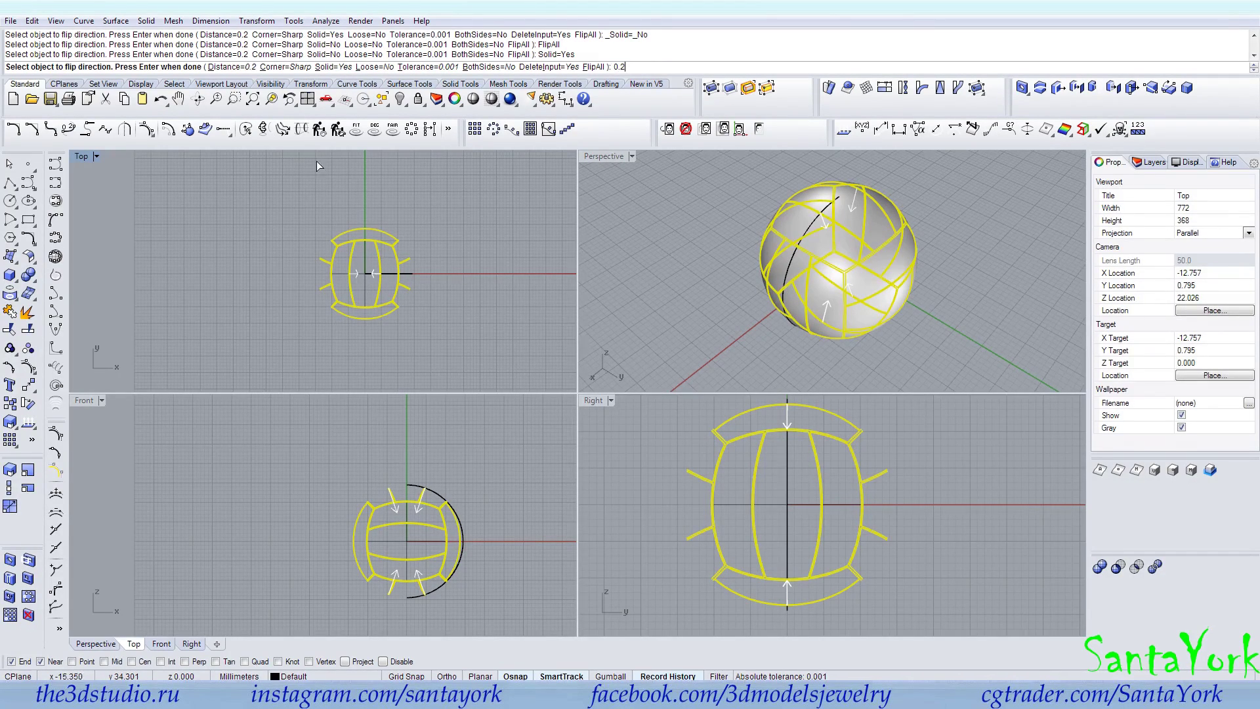
{"action": "right_click", "coordinate": [749, 239]}
Extract the outer face of the seam solid as a separate surface.
{"action": "left_click", "coordinate": [852, 255]}
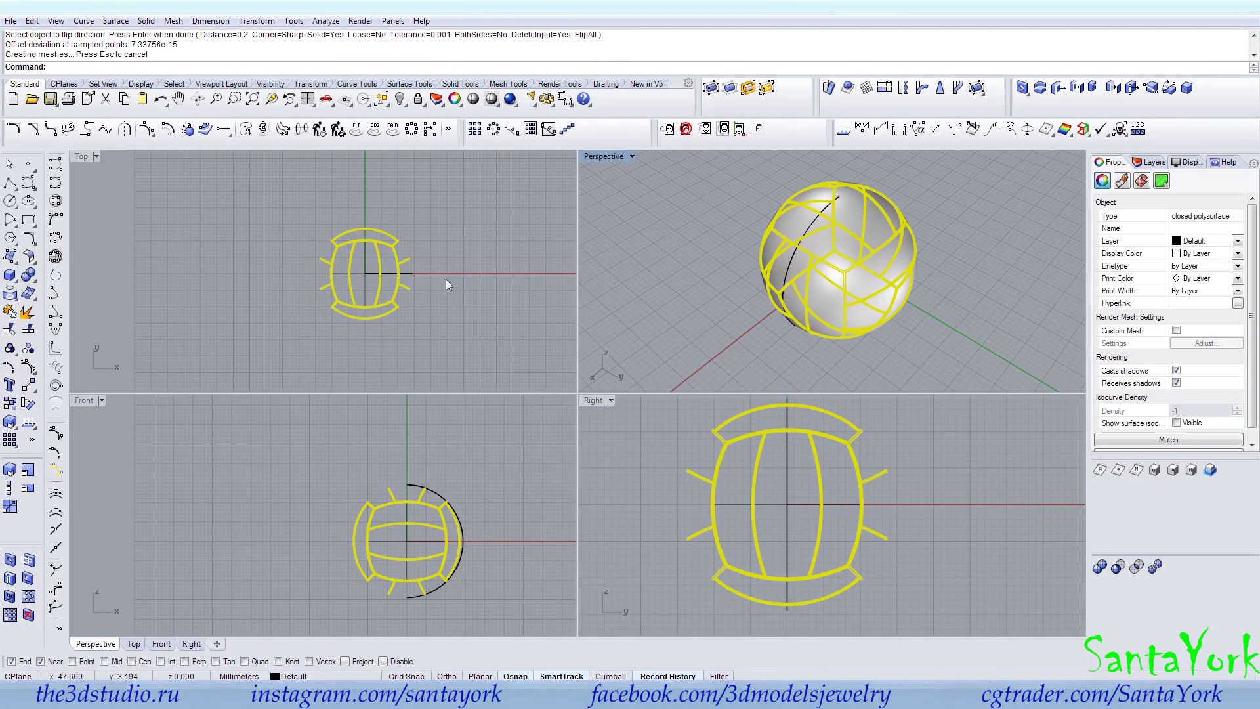
{"action": "left_click", "coordinate": [27, 311]}
{"action": "scroll", "coordinate": [861, 286], "scroll_direction": "up", "scroll_amount": 10}
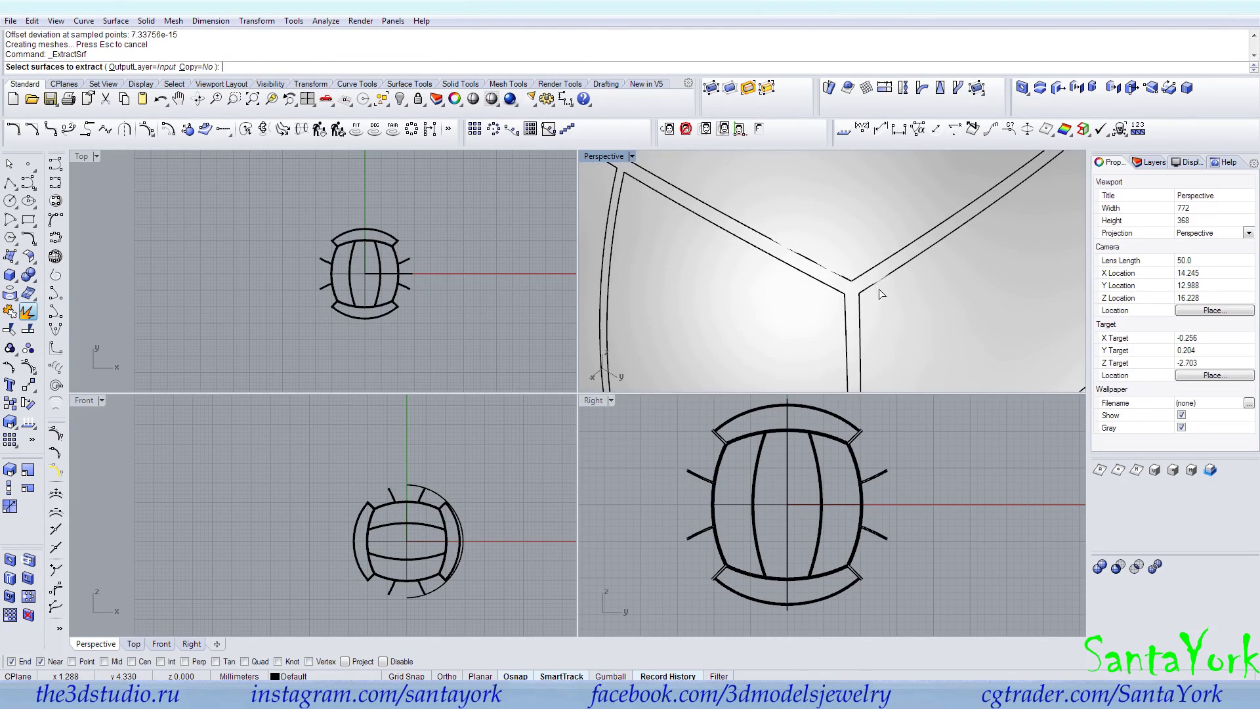
{"action": "left_click", "coordinate": [857, 283]}
{"action": "right_click", "coordinate": [856, 284]}
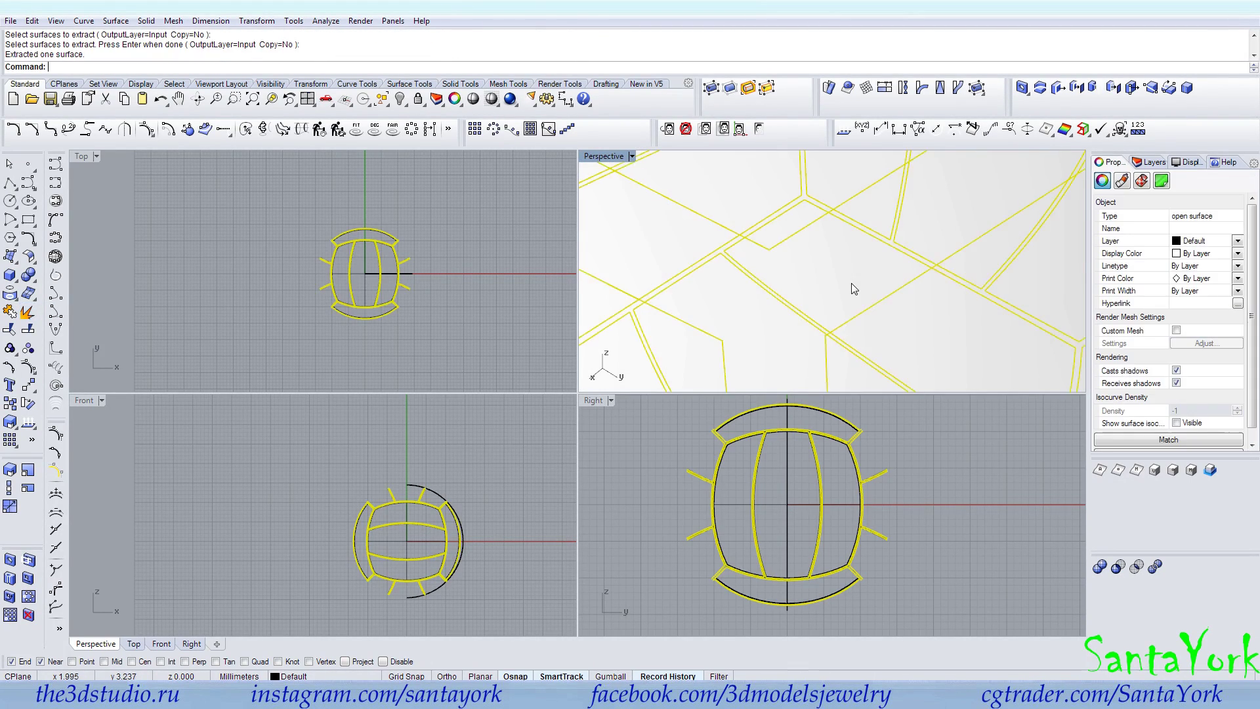
{"action": "scroll", "coordinate": [799, 320], "scroll_direction": "down", "scroll_amount": 10}
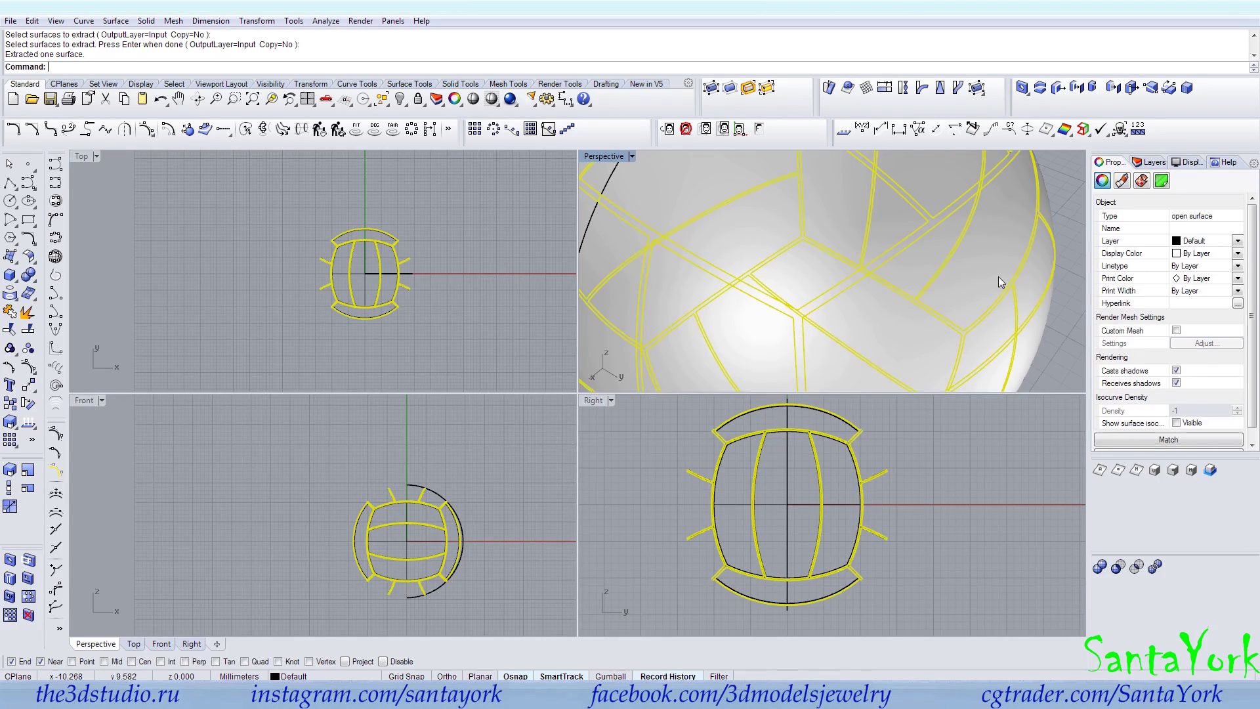
Try to extract another face from the remaining seam polysurface.
{"action": "left_click", "coordinate": [1063, 165]}
{"action": "left_click", "coordinate": [798, 322]}
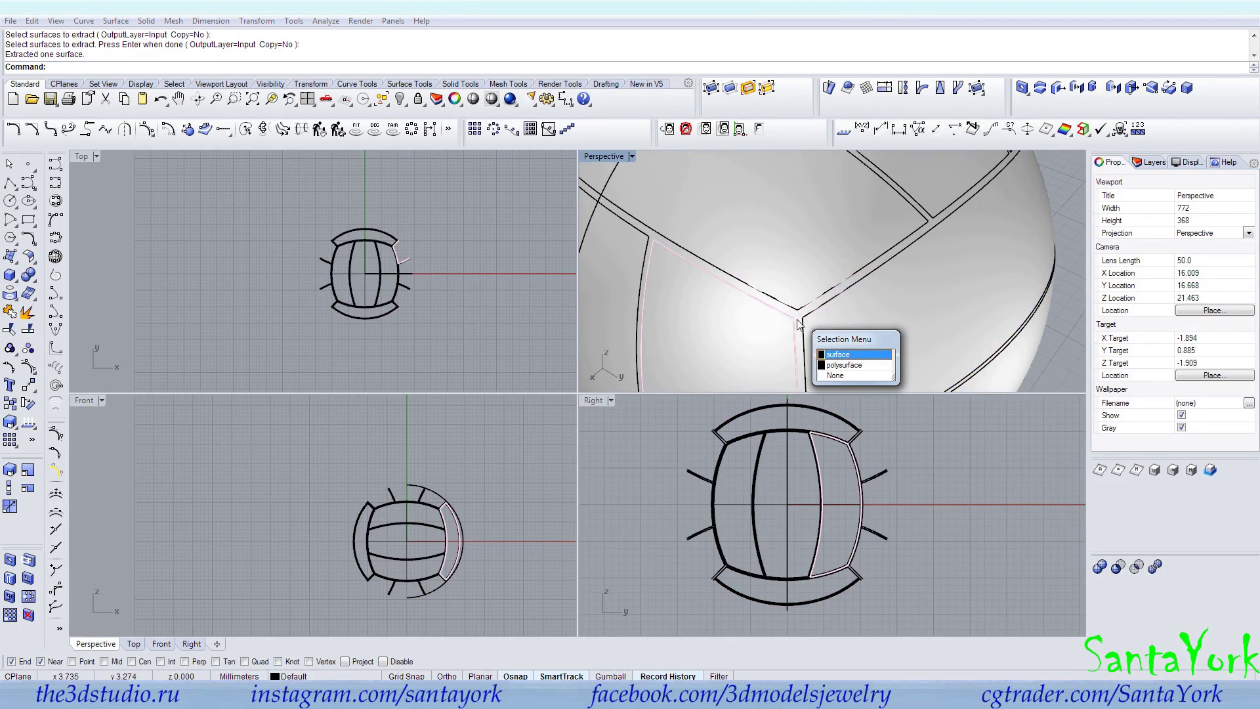
{"action": "left_click", "coordinate": [830, 366]}
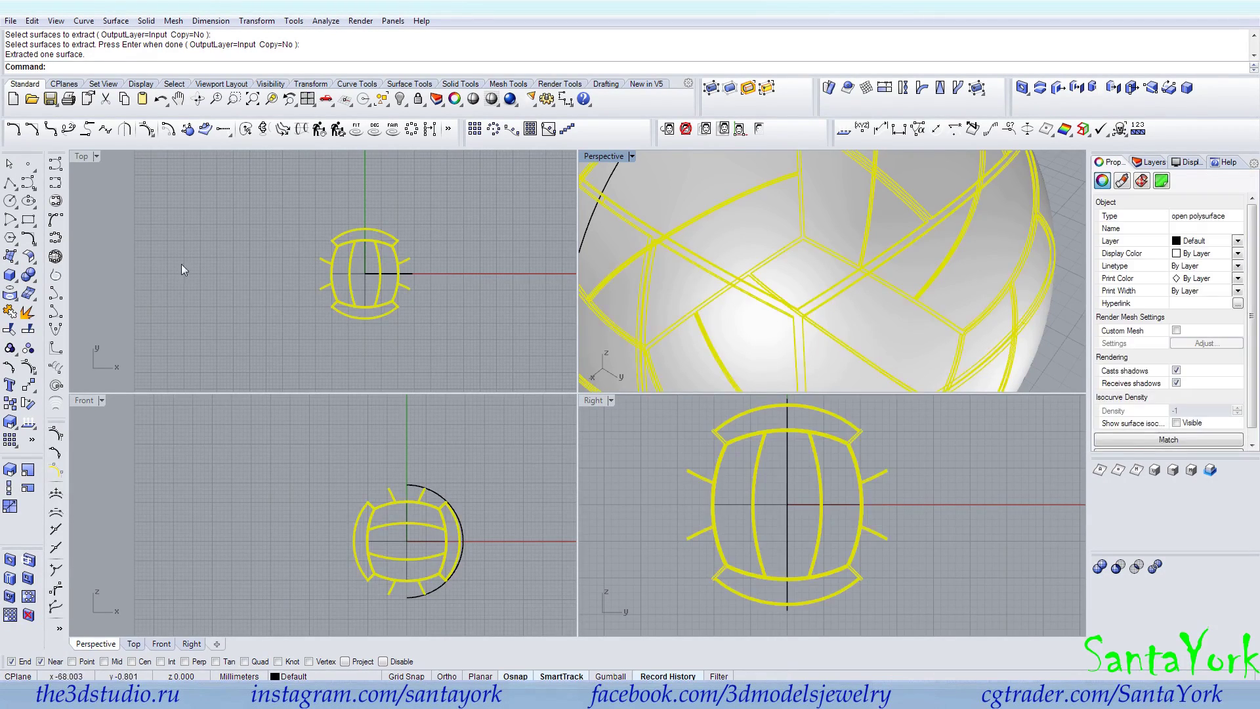
{"action": "right_click", "coordinate": [37, 315]}
{"action": "scroll", "coordinate": [790, 318], "scroll_direction": "up", "scroll_amount": 4}
{"action": "left_click", "coordinate": [839, 303]}
{"action": "right_click", "coordinate": [838, 303]}
{"action": "key", "text": "Escape"}
Delete the extracted outer seam surface so the seams become open grooves between the panels.
{"action": "scroll", "coordinate": [830, 308], "scroll_direction": "down", "scroll_amount": 8}
{"action": "right_click_drag", "start_coordinate": [830, 308], "coordinate": [767, 218]}
{"action": "scroll", "coordinate": [769, 189], "scroll_direction": "up", "scroll_amount": 5}
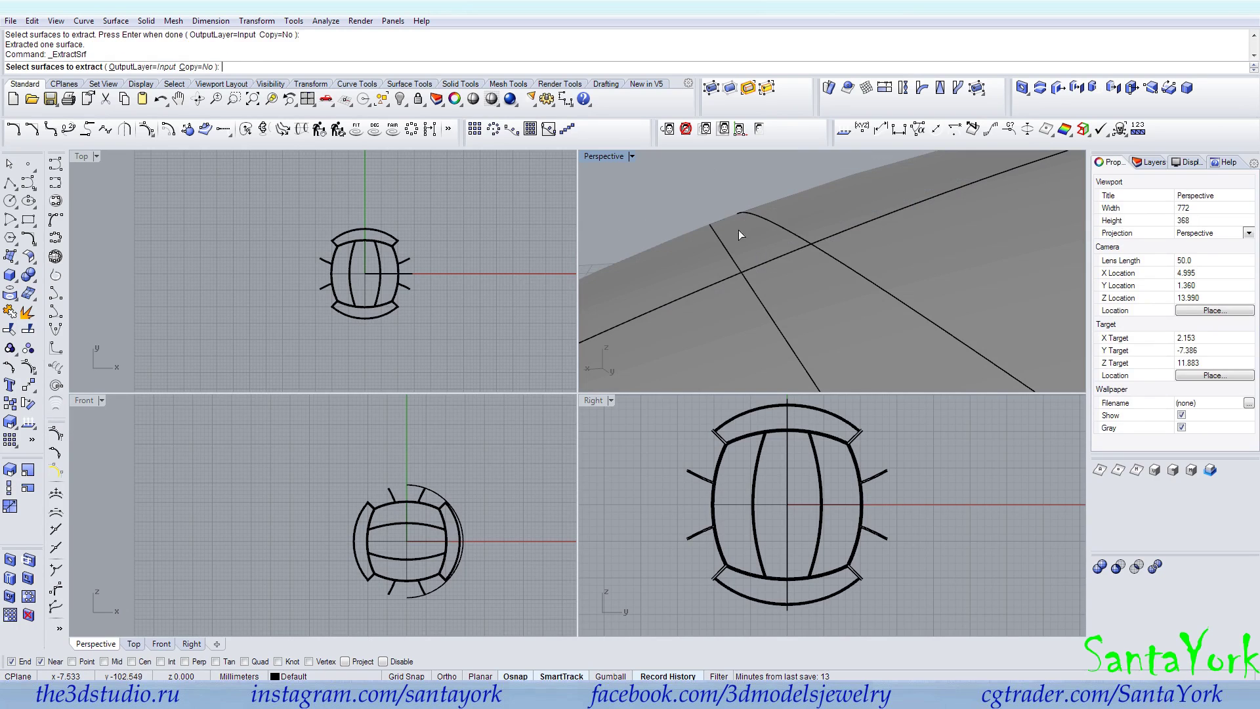
{"action": "left_click", "coordinate": [723, 218]}
{"action": "key", "text": "Return"}
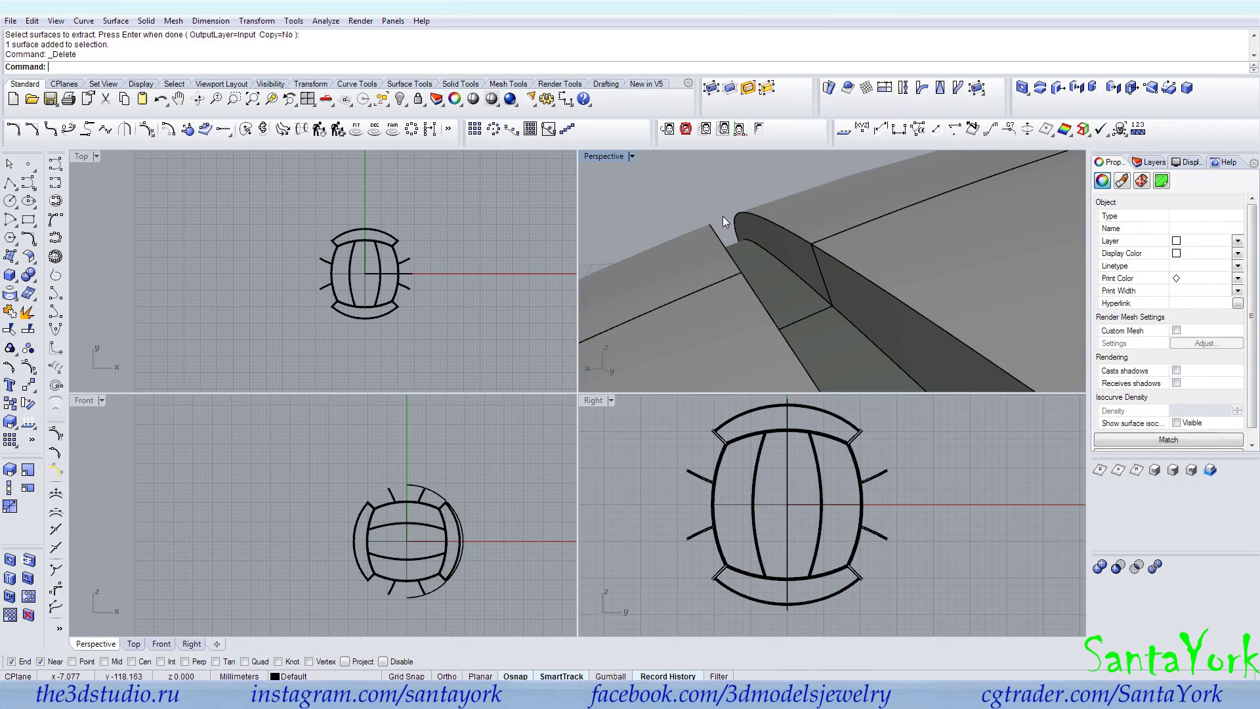
{"action": "key", "text": "Delete"}
{"action": "scroll", "coordinate": [748, 210], "scroll_direction": "down", "scroll_amount": 5}
{"action": "right_click_drag", "start_coordinate": [770, 206], "coordinate": [858, 278]}
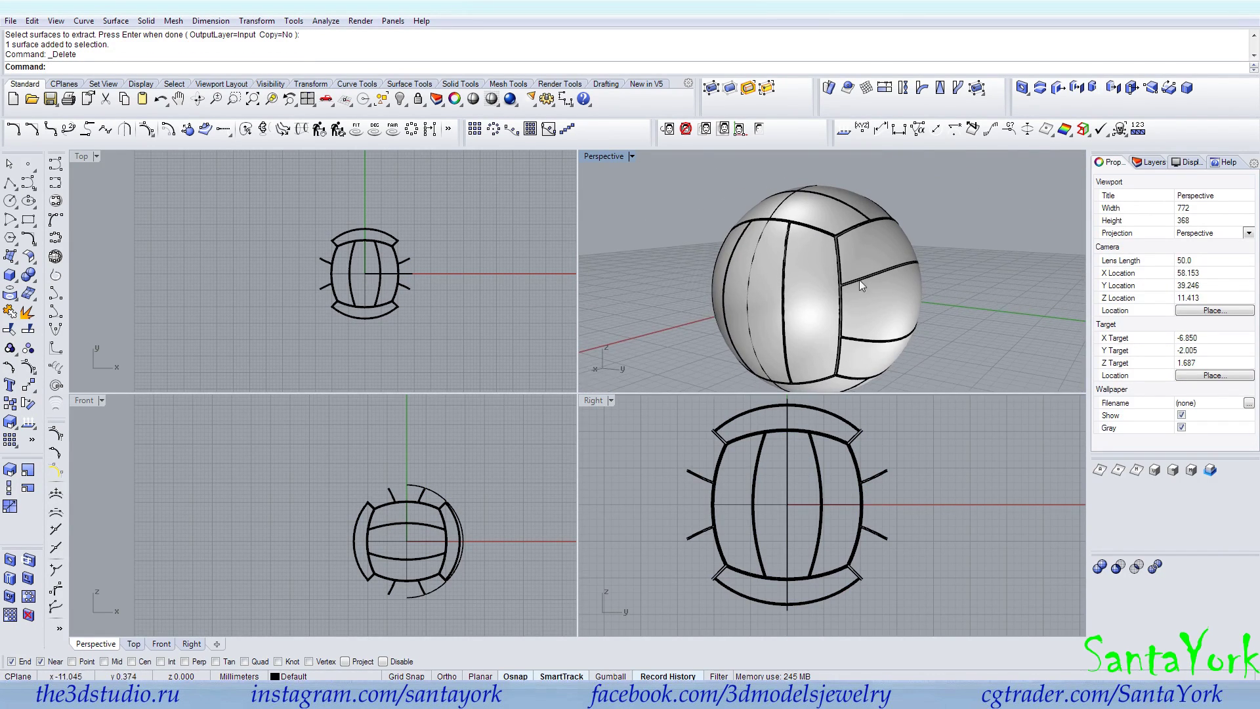
Select all curves in the model and hide them.
{"action": "left_click", "coordinate": [382, 98]}
{"action": "left_click", "coordinate": [457, 179]}
{"action": "left_click", "coordinate": [399, 99]}
Join all the panel surfaces and seam polysurfaces of the ball into one polysurface.
{"action": "scroll", "coordinate": [958, 229], "scroll_direction": "down", "scroll_amount": 4}
{"action": "key", "text": "ctrl+a"}
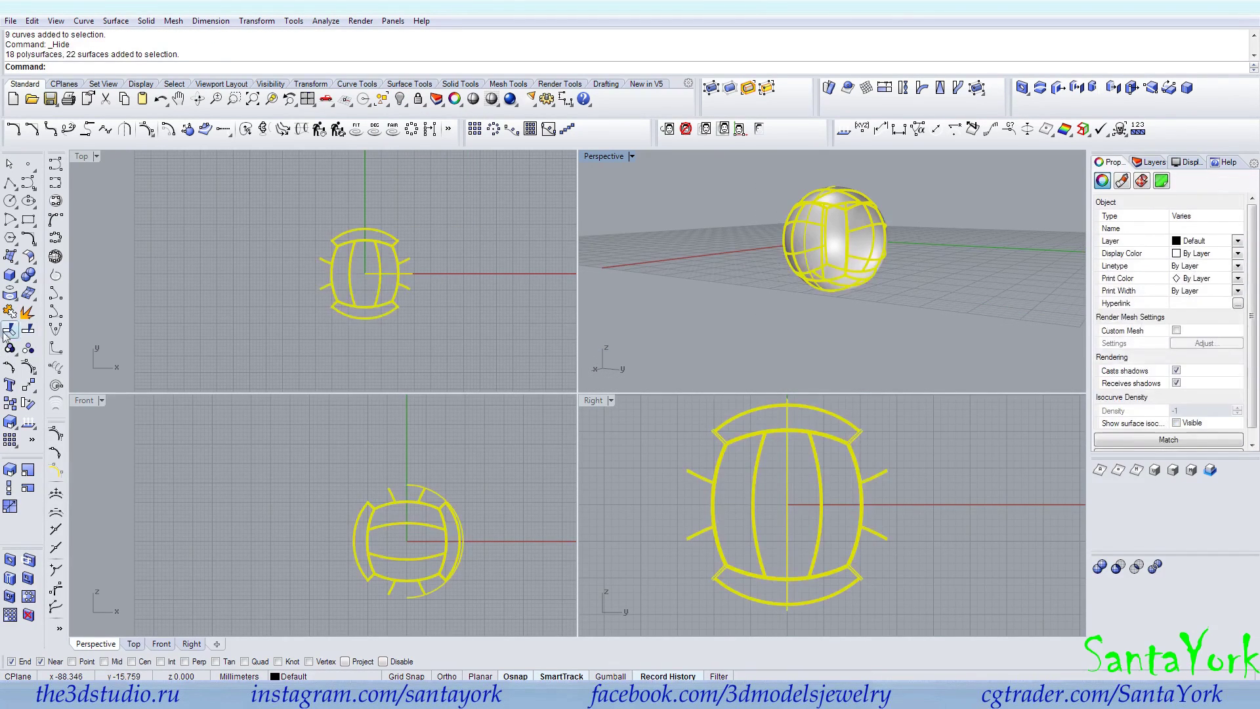
{"action": "right_click_drag", "start_coordinate": [853, 283], "coordinate": [766, 314]}
{"action": "left_click", "coordinate": [766, 314]}
{"action": "scroll", "coordinate": [813, 243], "scroll_direction": "up", "scroll_amount": 4}
Try to join the whole ball polysurface once more.
{"action": "left_click", "coordinate": [620, 157]}
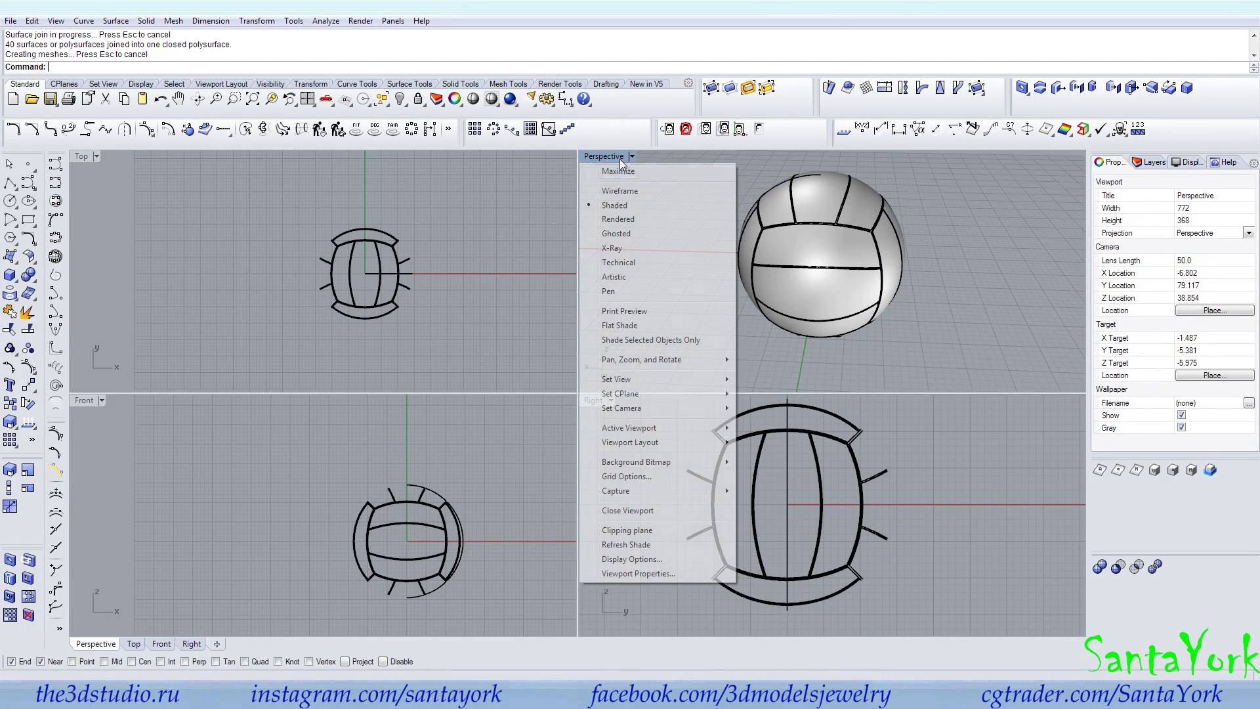
{"action": "left_click", "coordinate": [929, 258]}
{"action": "scroll", "coordinate": [833, 219], "scroll_direction": "up", "scroll_amount": 3}
{"action": "left_click", "coordinate": [833, 219]}
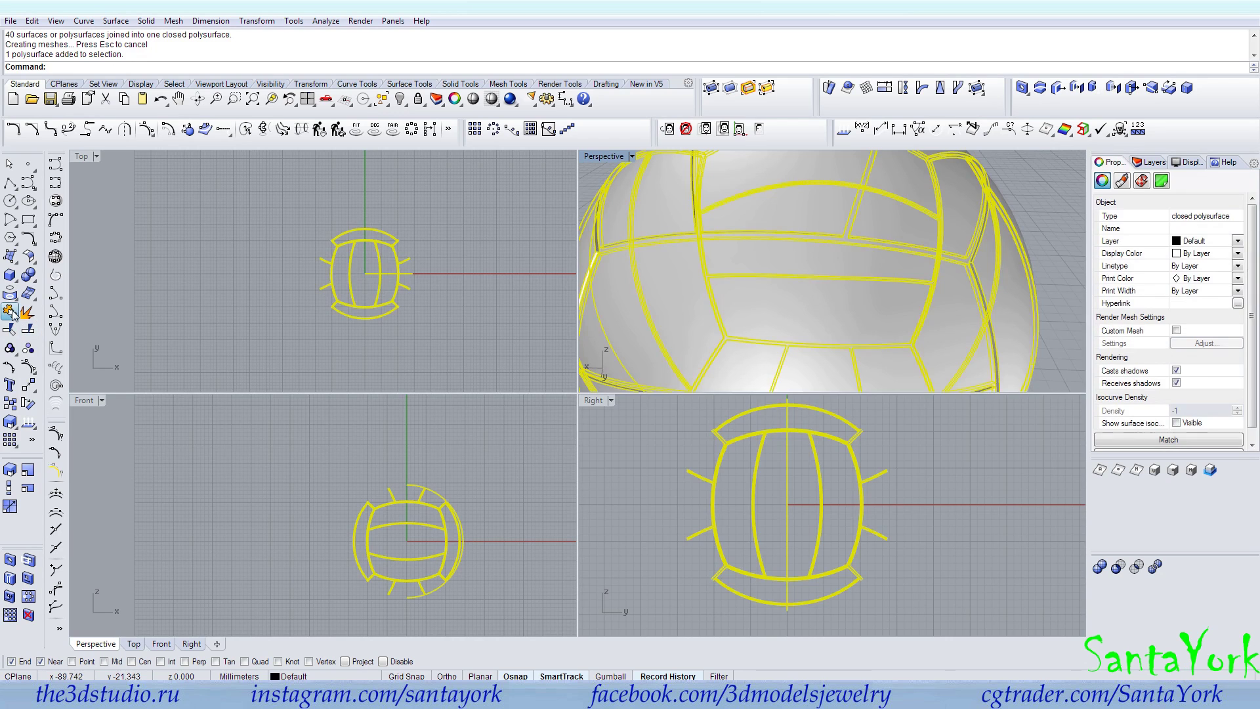
{"action": "left_click", "coordinate": [10, 312]}
{"action": "scroll", "coordinate": [882, 217], "scroll_direction": "down", "scroll_amount": 5}
Set the Perspective viewport to Rendered display and maximize it to inspect the ball from several angles.
{"action": "left_click", "coordinate": [614, 156]}
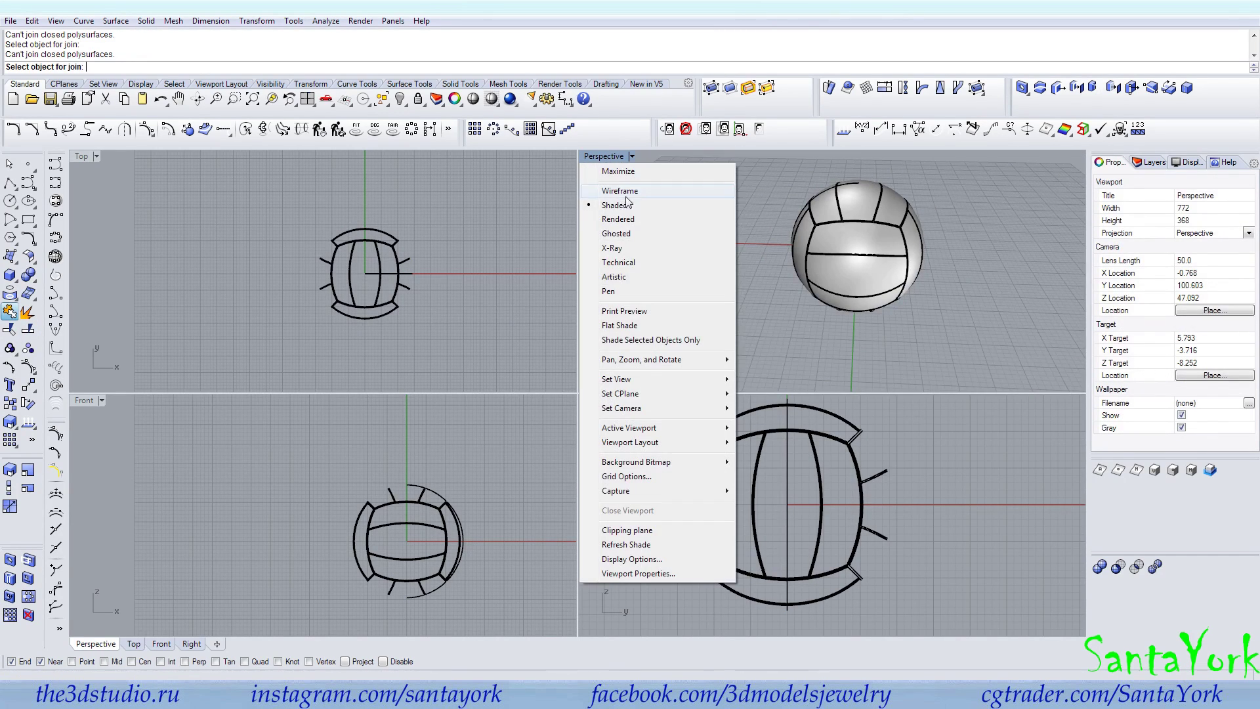
{"action": "left_click", "coordinate": [631, 220]}
{"action": "right_click_drag", "start_coordinate": [631, 220], "coordinate": [715, 225]}
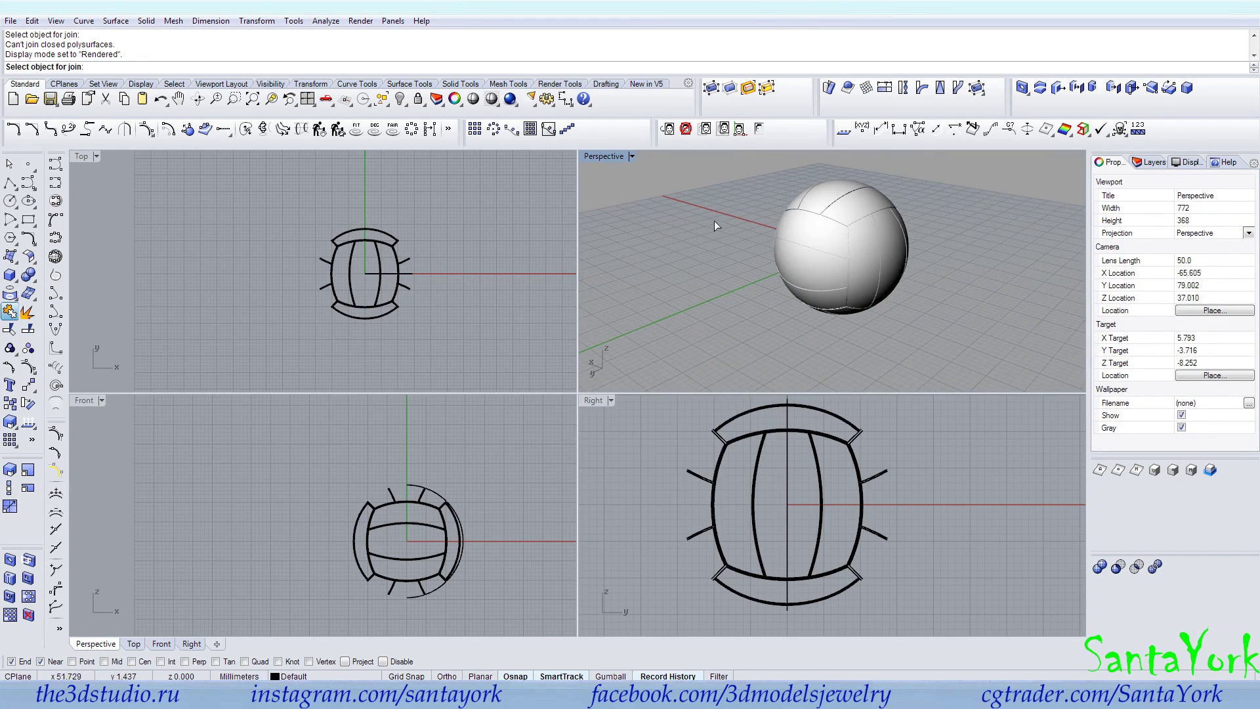
{"action": "double_click", "coordinate": [601, 156]}
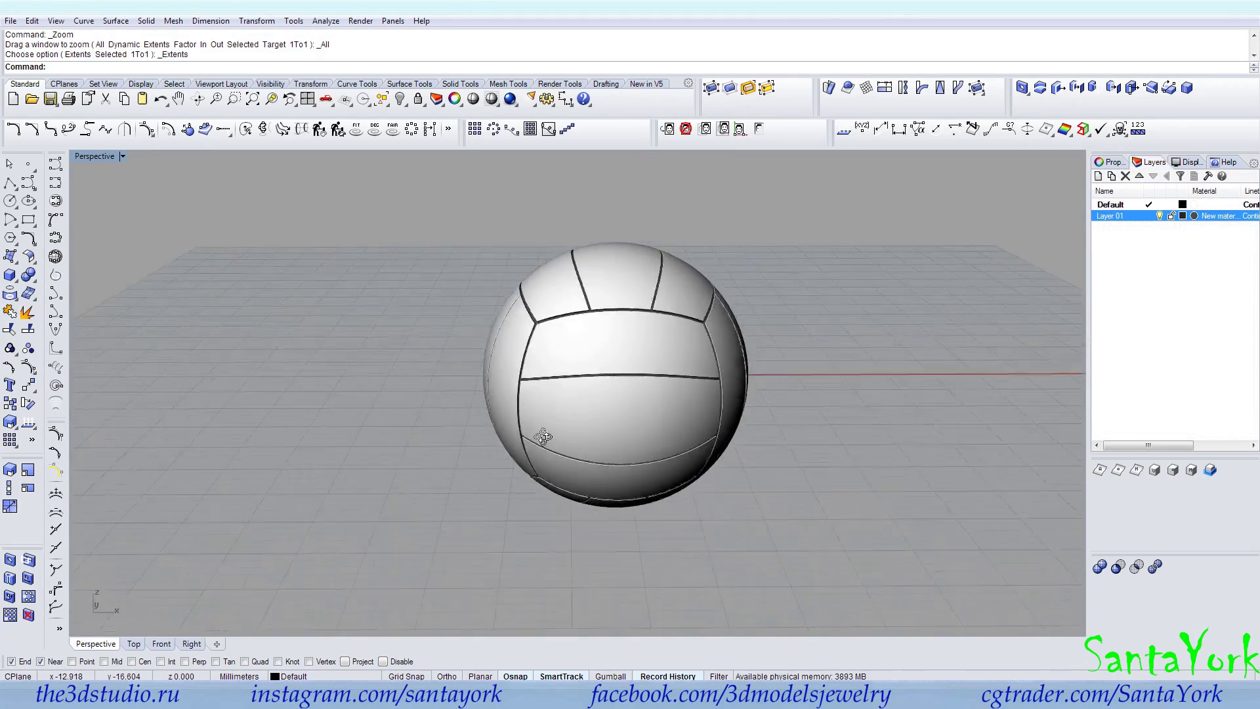
{"action": "mouse_move", "coordinate": [542, 437]}
{"action": "right_mouse_down"}
{"action": "mouse_move", "coordinate": [545, 453]}
{"action": "mouse_move", "coordinate": [486, 400]}
{"action": "mouse_move", "coordinate": [509, 317]}
{"action": "mouse_move", "coordinate": [637, 321]}
{"action": "mouse_move", "coordinate": [721, 427]}
{"action": "mouse_move", "coordinate": [711, 584]}
{"action": "mouse_move", "coordinate": [608, 525]}
{"action": "mouse_move", "coordinate": [554, 451]}
{"action": "right_mouse_up"}
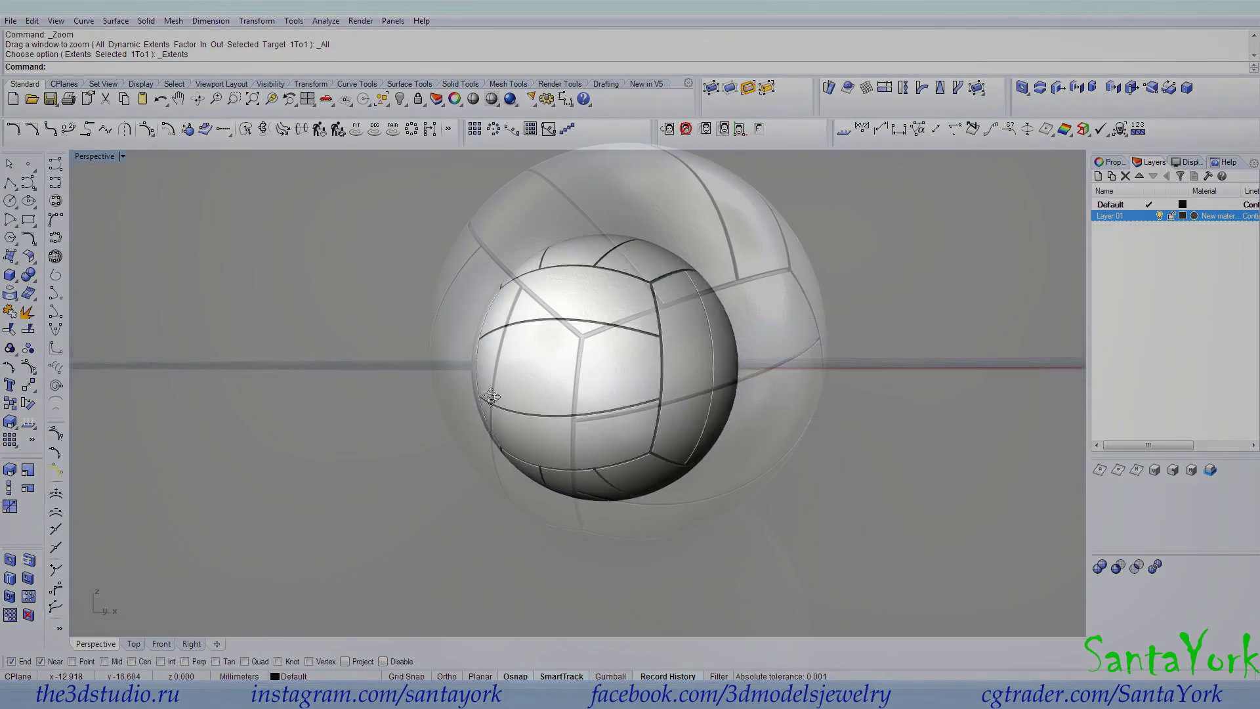